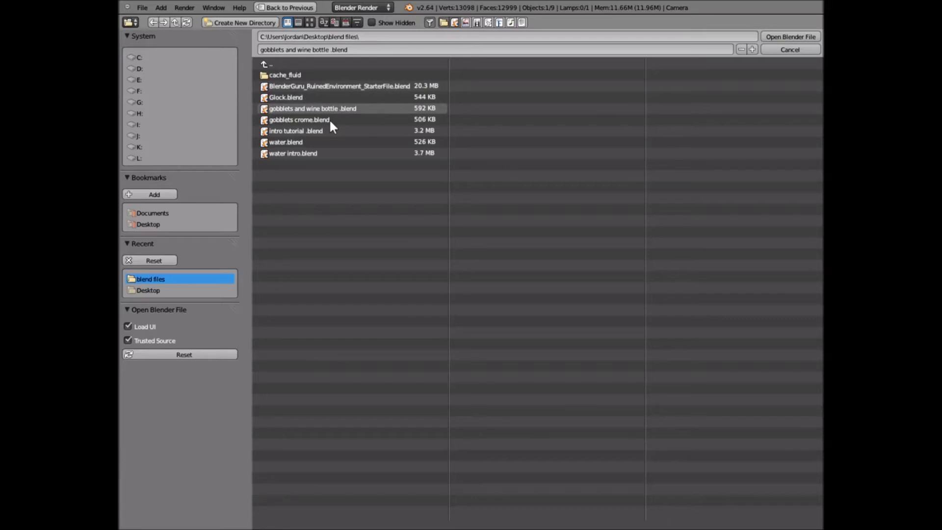
- Open the file gobblets crome.blend, render its image and inspect the goblets up close
click(330, 120)
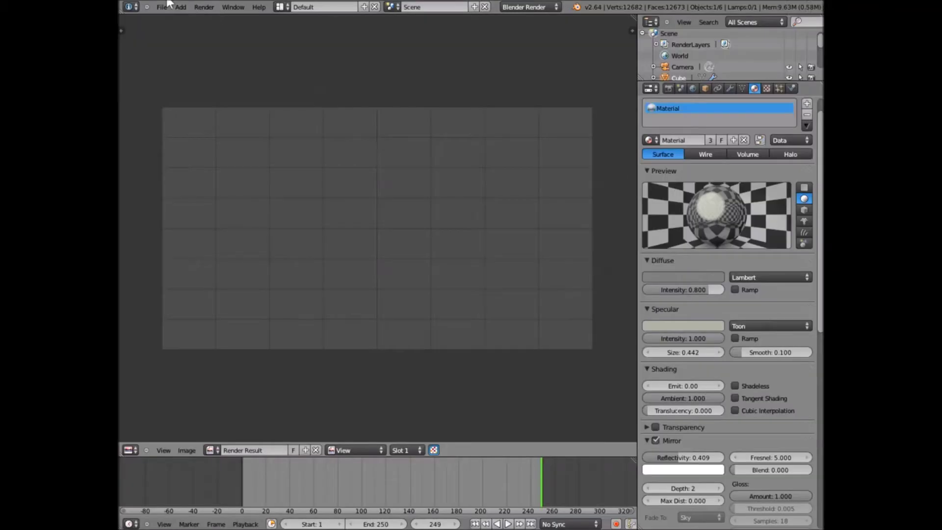
click(204, 9)
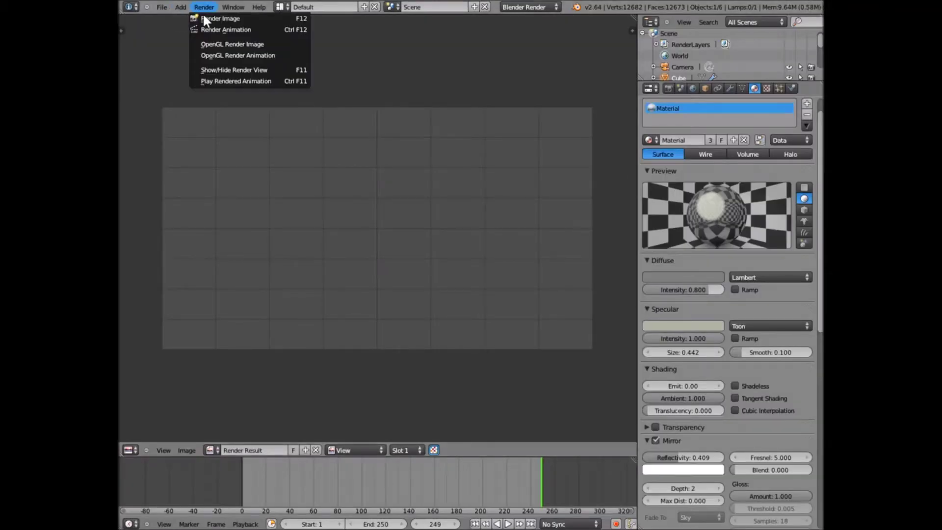
click(212, 17)
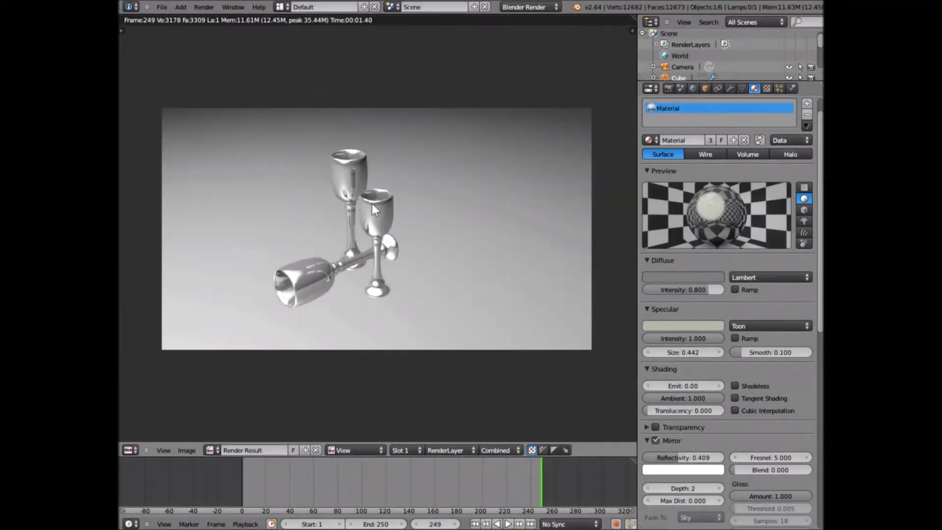
scroll(391, 240, down, 1)
scroll(355, 205, up, 4)
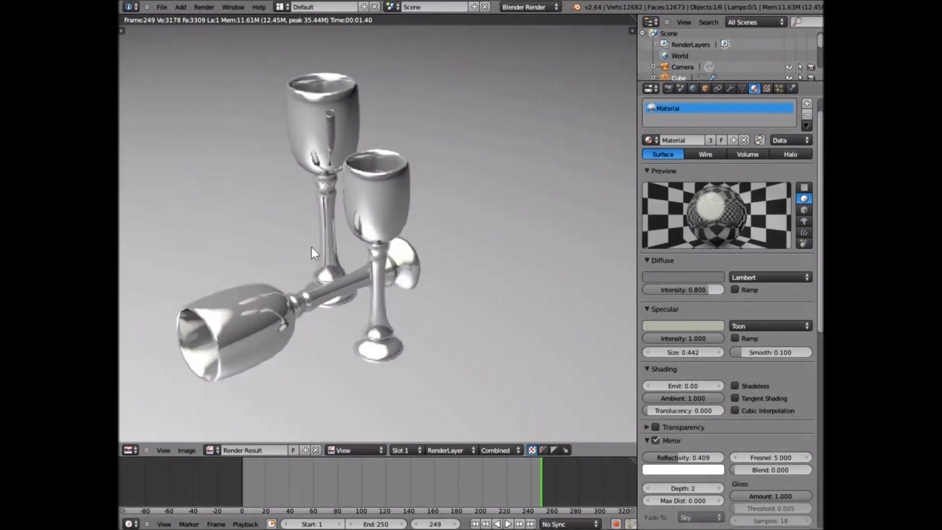
key(Home)
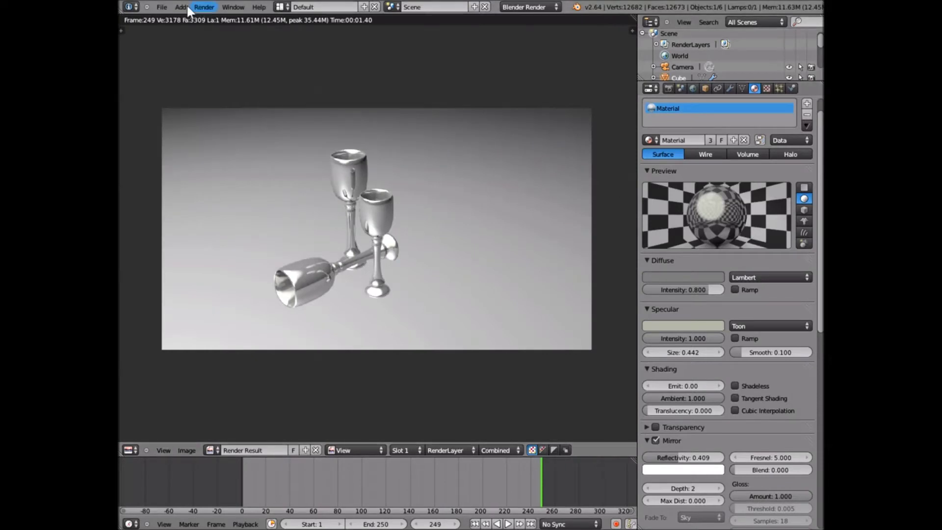
- Start a new scene by reloading the start-up file
click(167, 9)
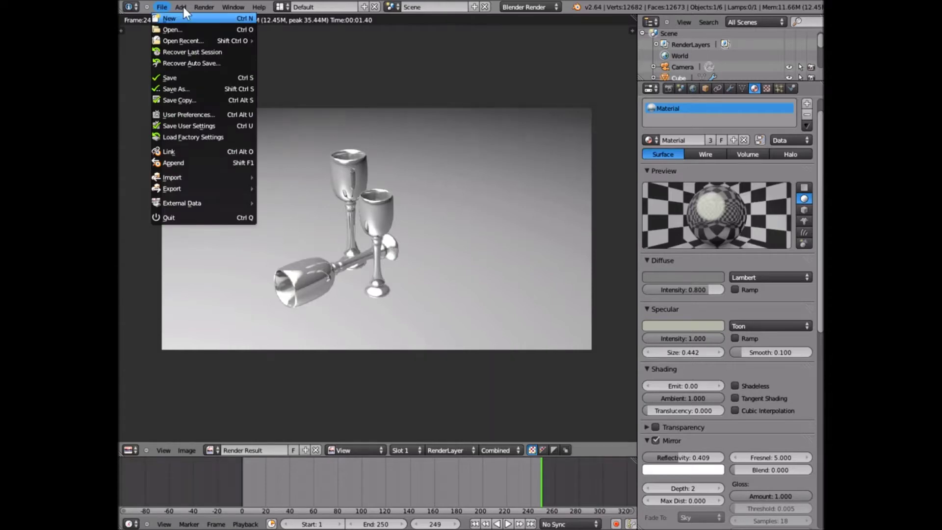
click(168, 9)
click(166, 9)
click(167, 19)
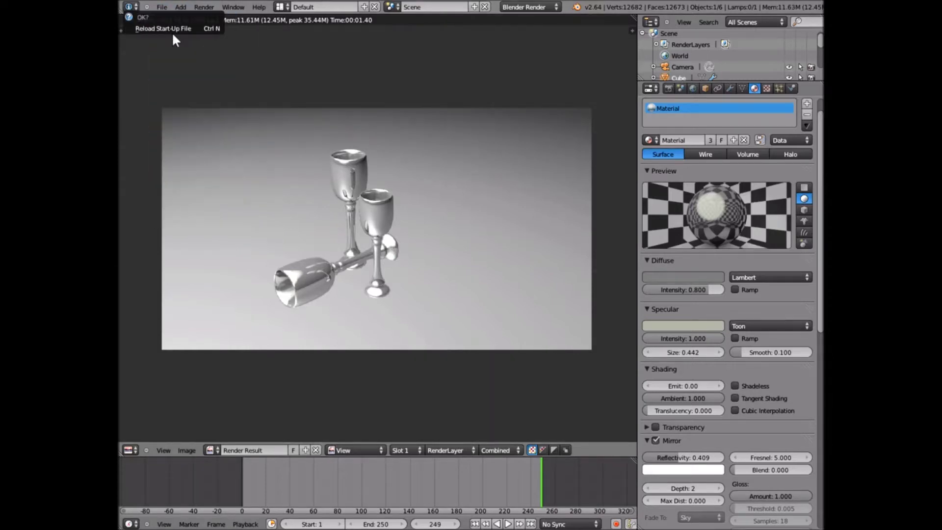
click(198, 28)
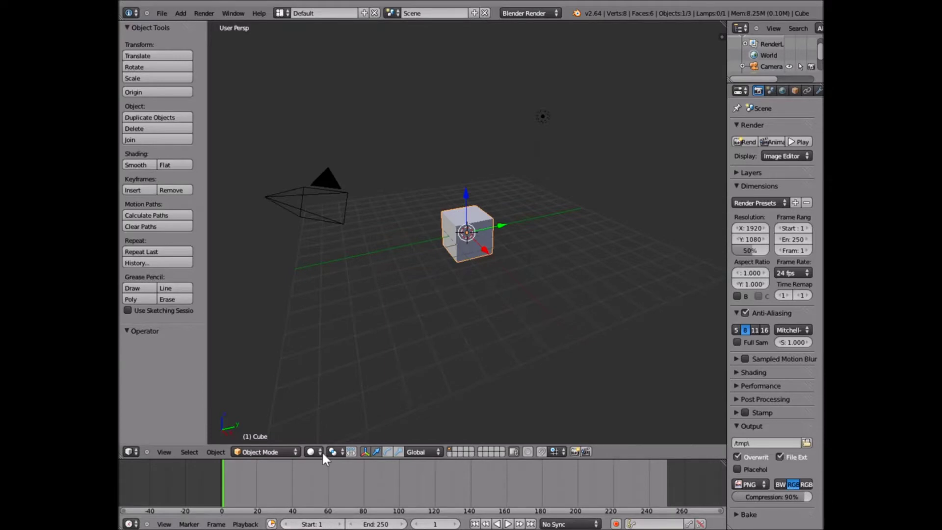
- Put the default cube into Edit Mode and display it in wireframe shading
middle_drag(564, 241, 473, 311)
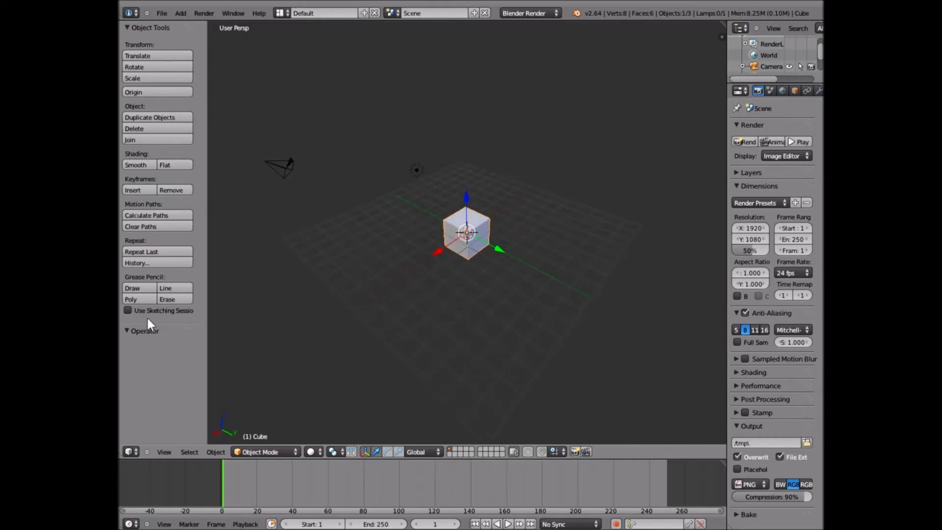
key(KP_Add)
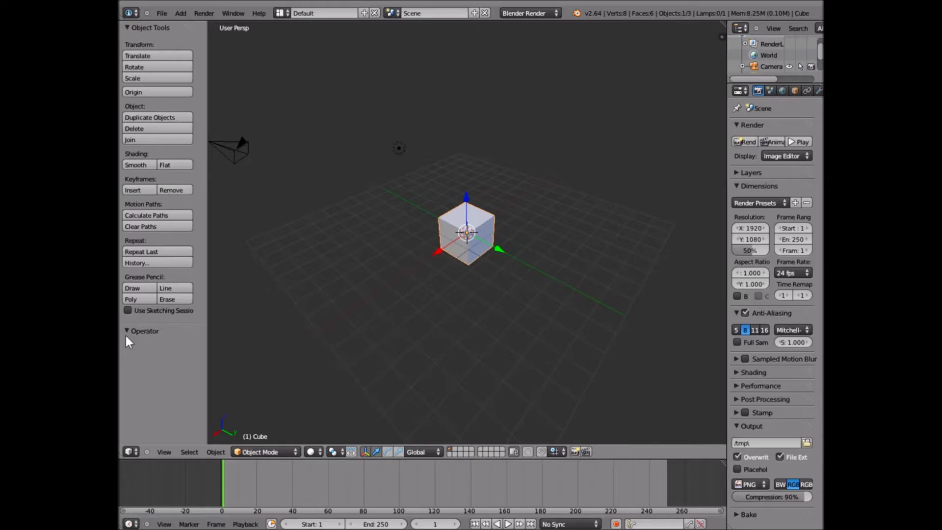
click(261, 451)
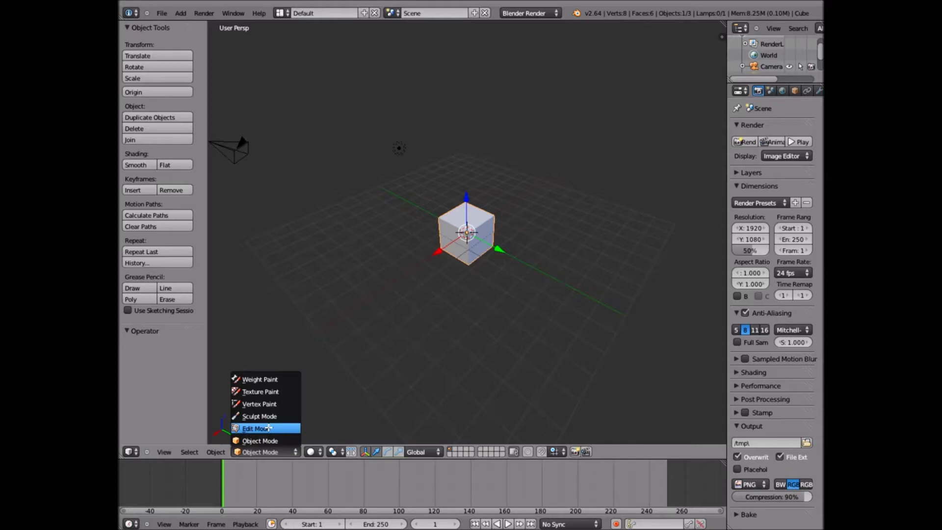
key(Return)
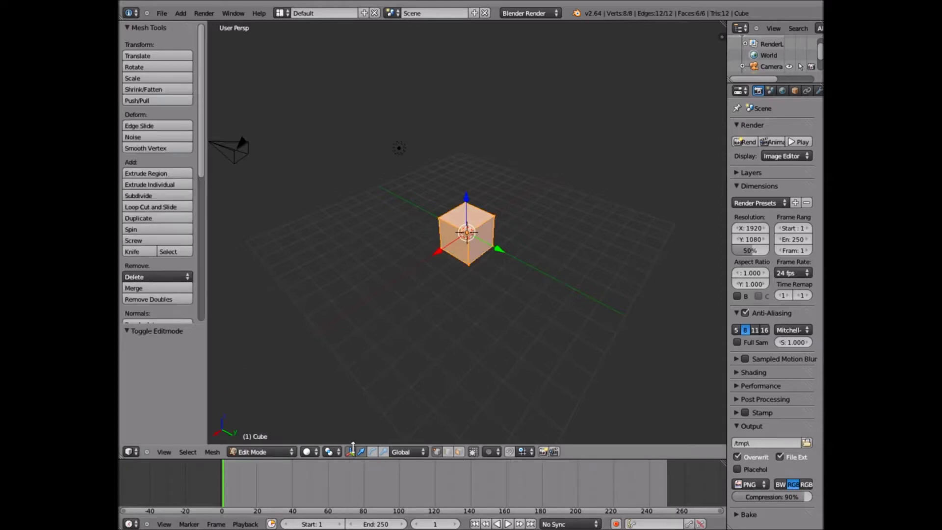
click(310, 451)
click(326, 438)
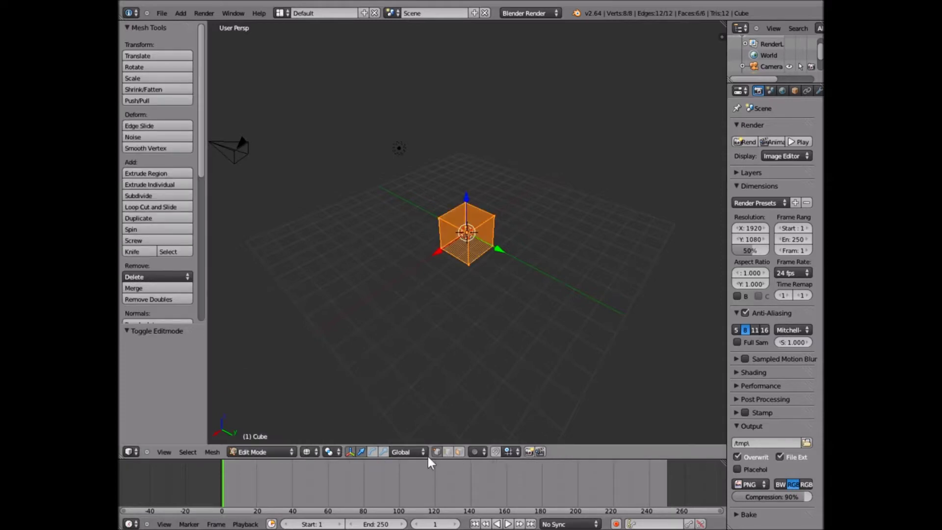
- Set the viewport to the right side view in orthographic projection
click(162, 452)
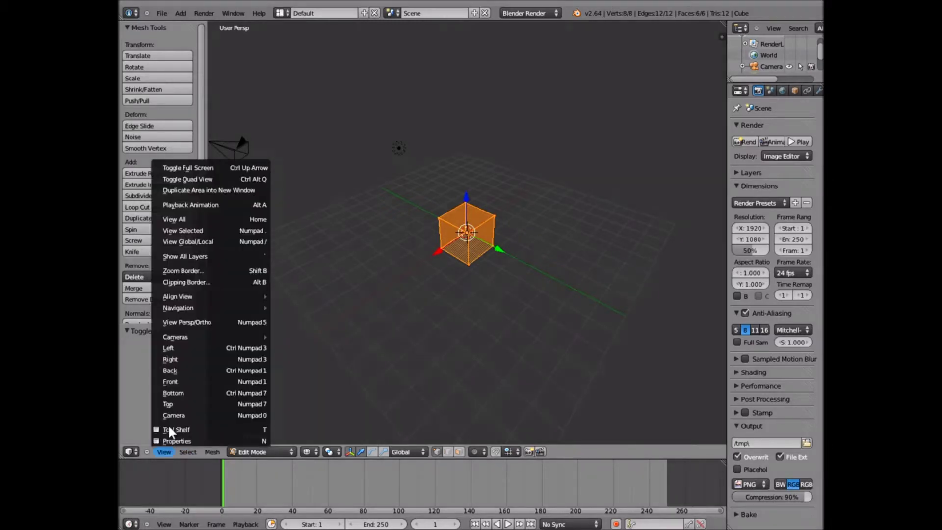
click(189, 359)
scroll(432, 278, up, 4)
scroll(217, 442, down, 1)
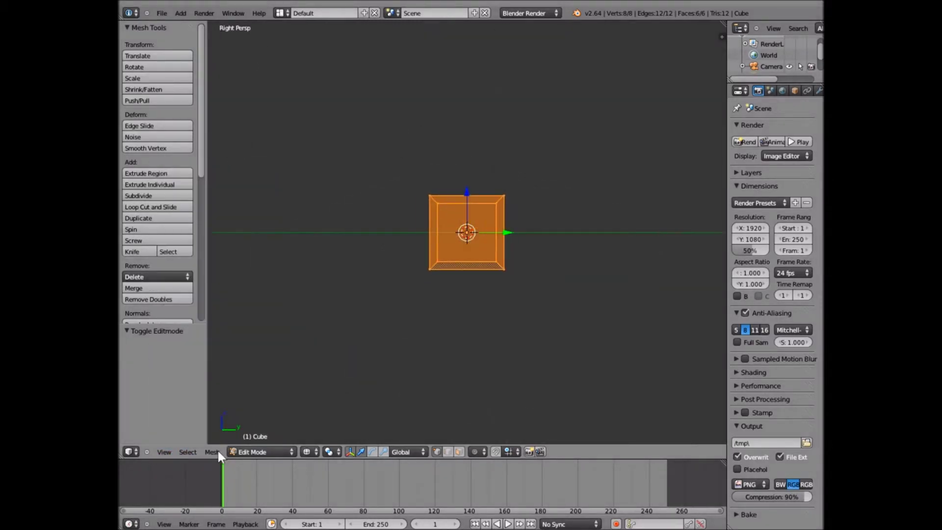
click(164, 452)
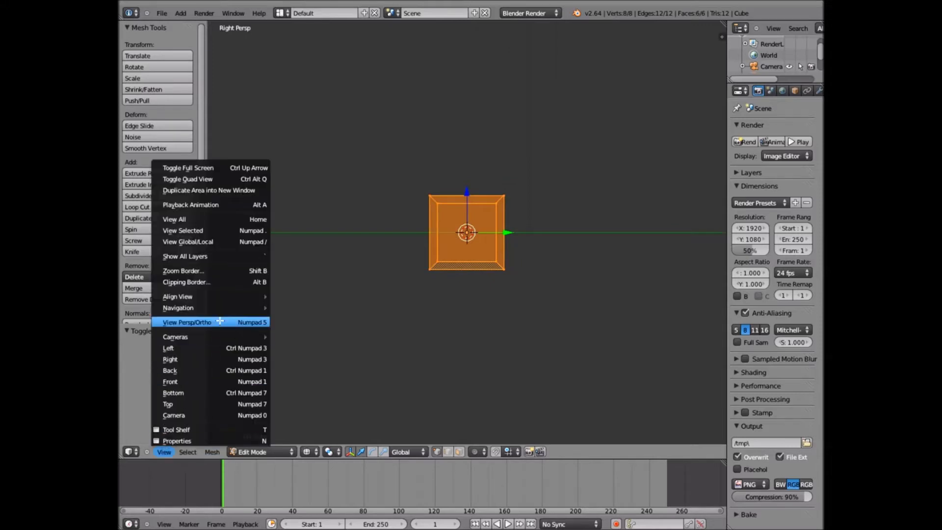
key(Return)
scroll(490, 211, down, 4)
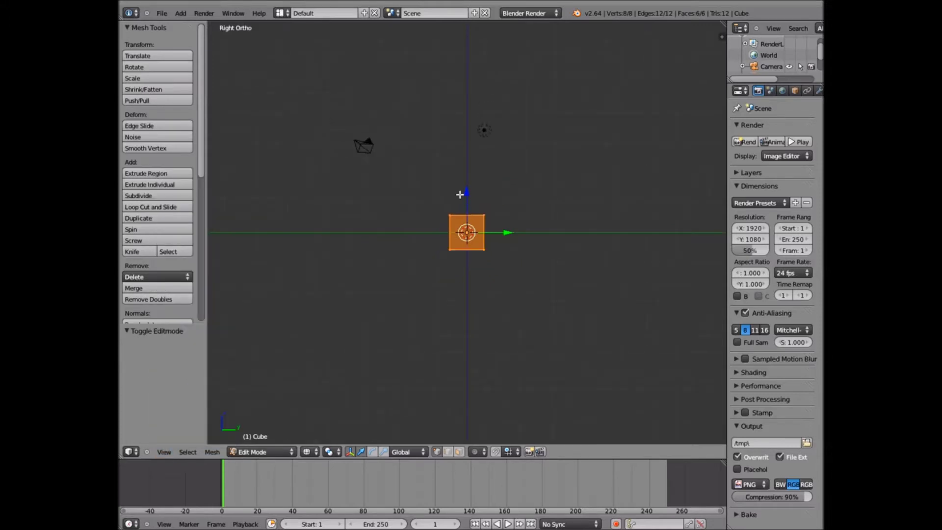
- Select only the cube's top vertices and extrude them straight up three times, about 1 unit each
scroll(486, 205, up, 7)
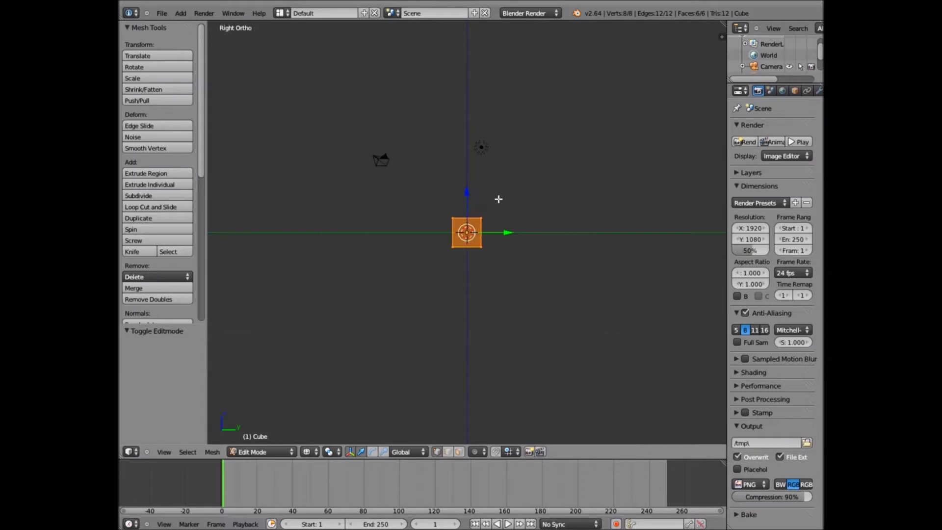
shift+middle_drag(532, 79, 517, 225)
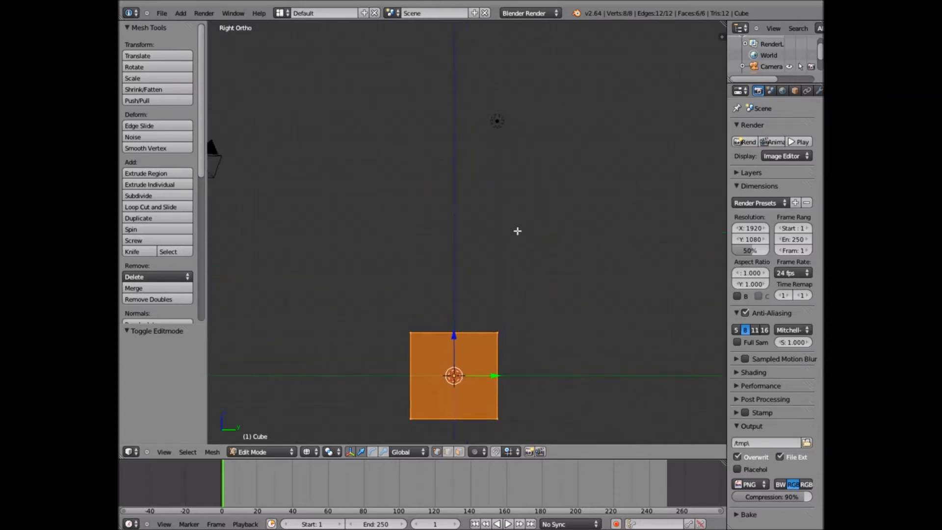
scroll(506, 179, down, 3)
scroll(511, 182, down, 2)
shift+middle_drag(511, 181, 501, 304)
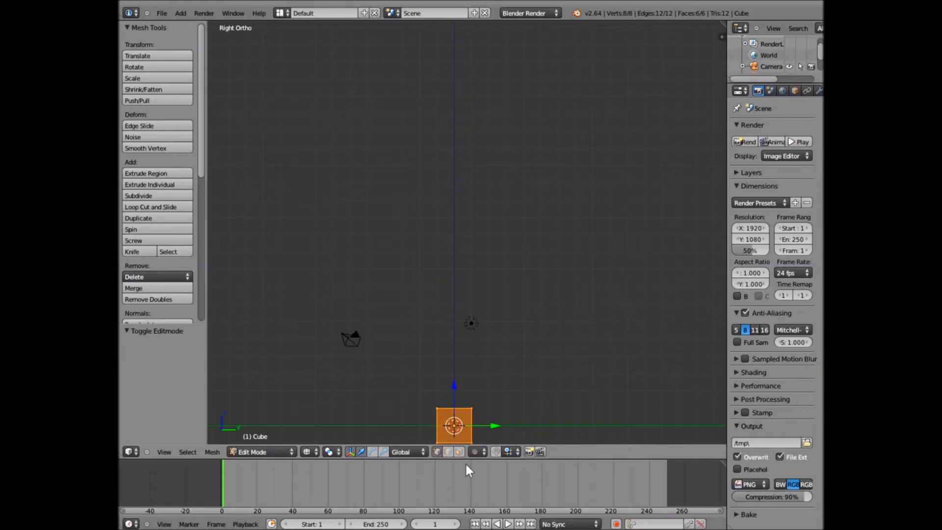
key(a)
key(b)
drag(412, 391, 489, 419)
key(e)
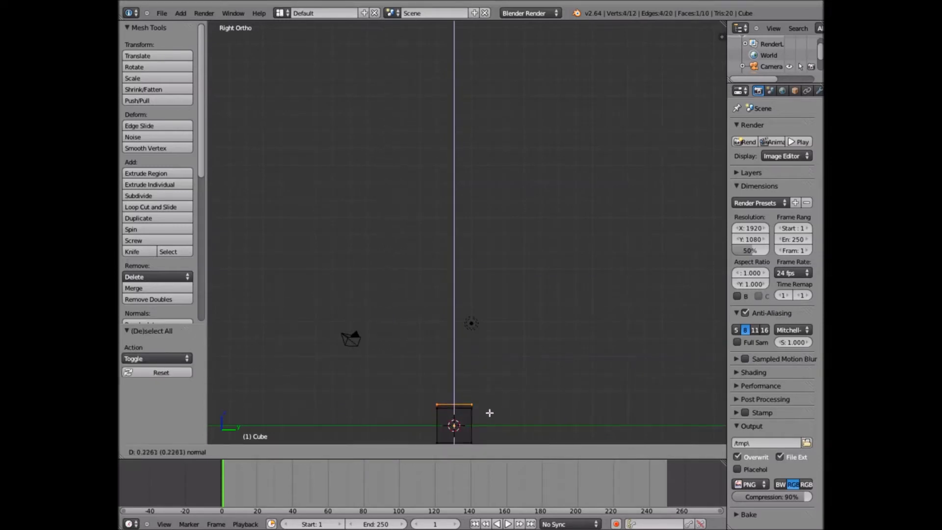
click(489, 403)
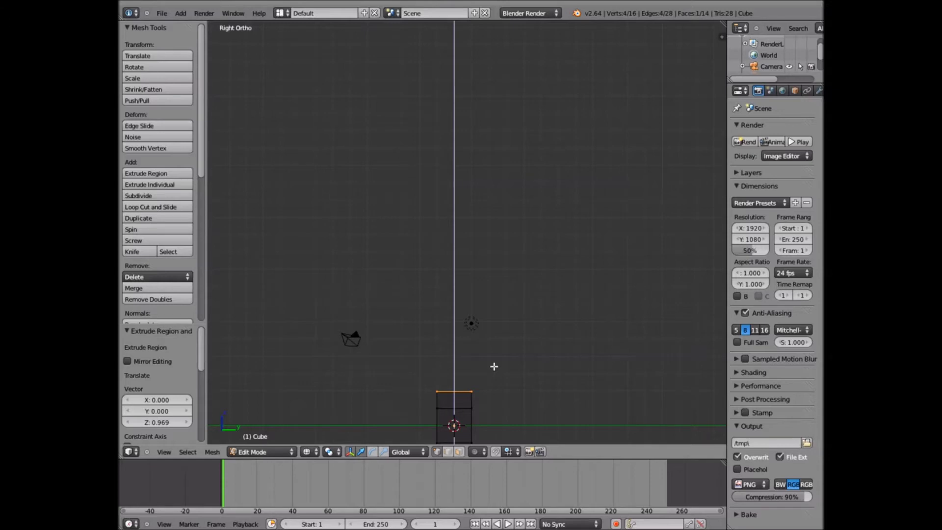
key(e)
click(494, 362)
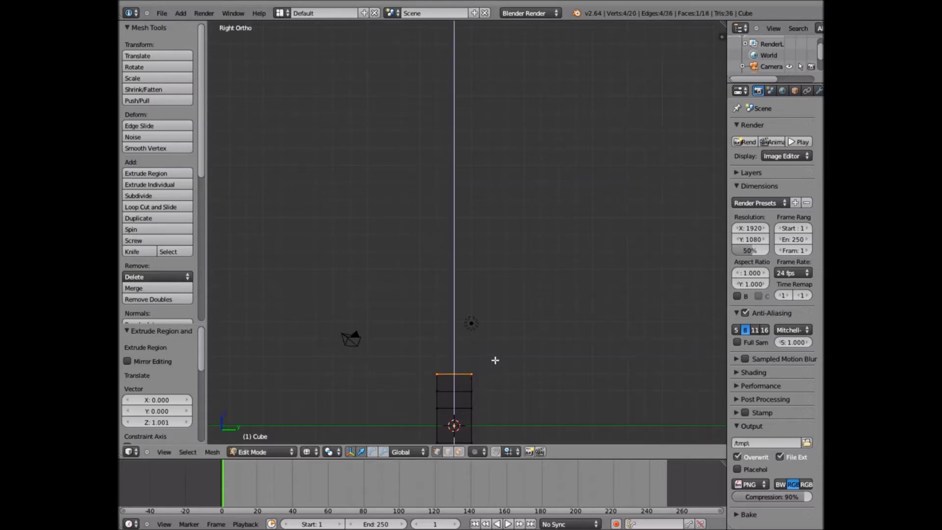
key(e)
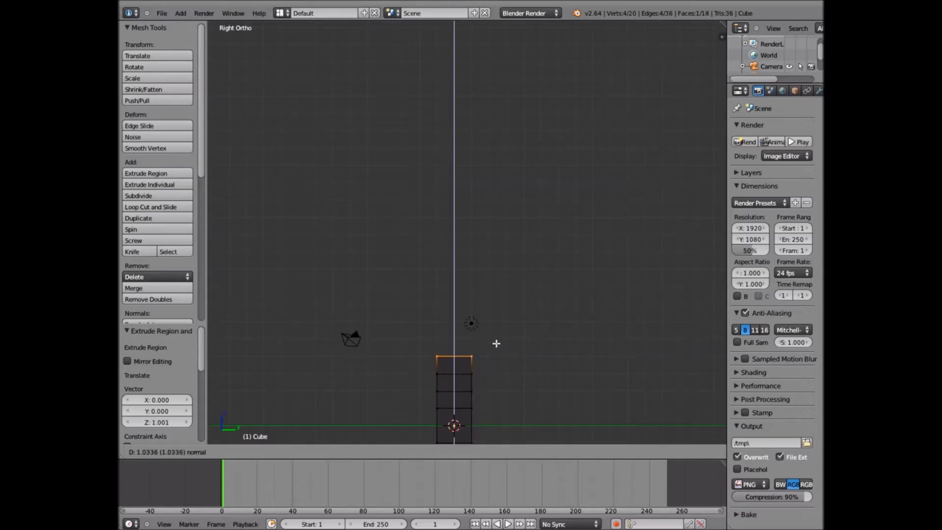
click(496, 343)
- Extrude the top face upward about 6 units, followed by four further segments of about 1 unit each
key(e)
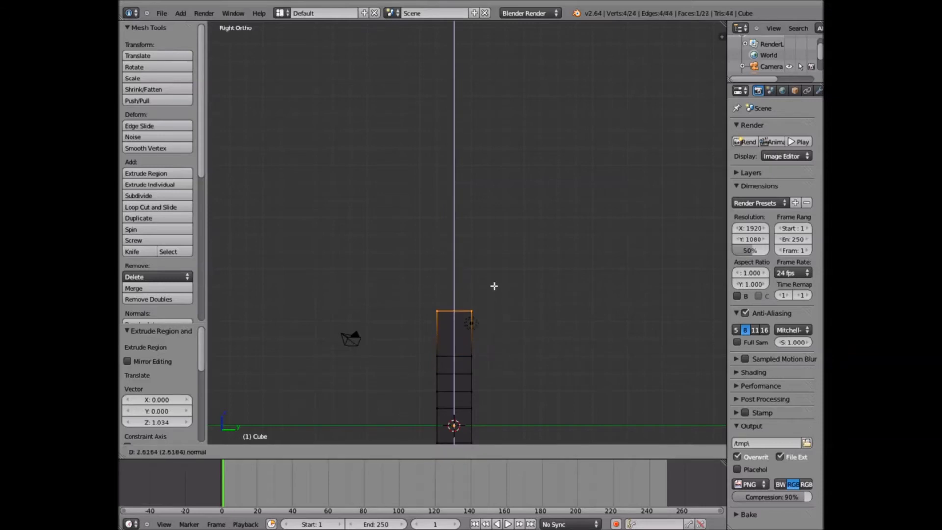
click(495, 233)
key(e)
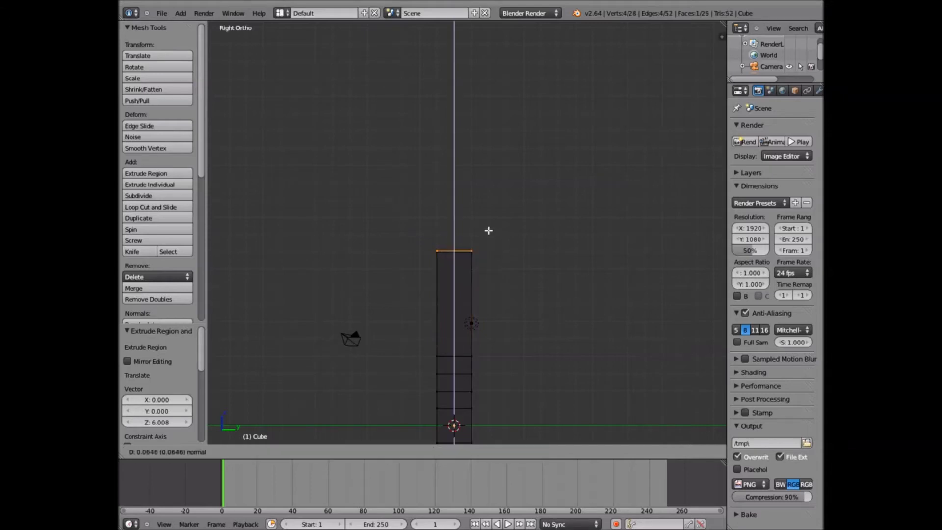
click(493, 200)
key(e)
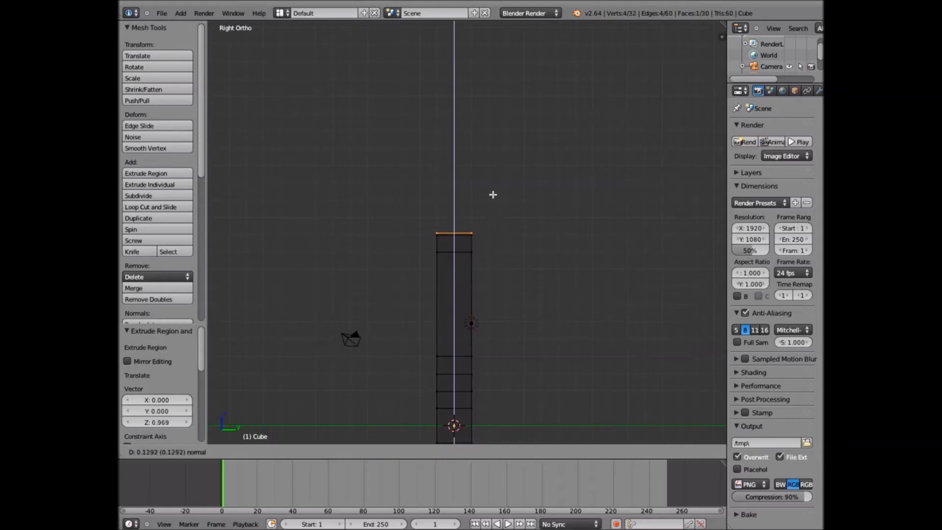
click(492, 182)
key(e)
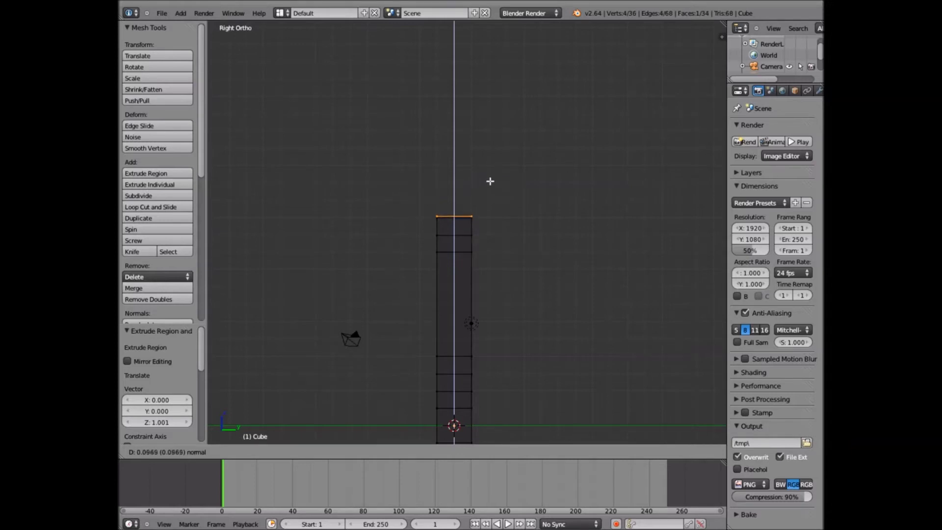
click(492, 164)
key(e)
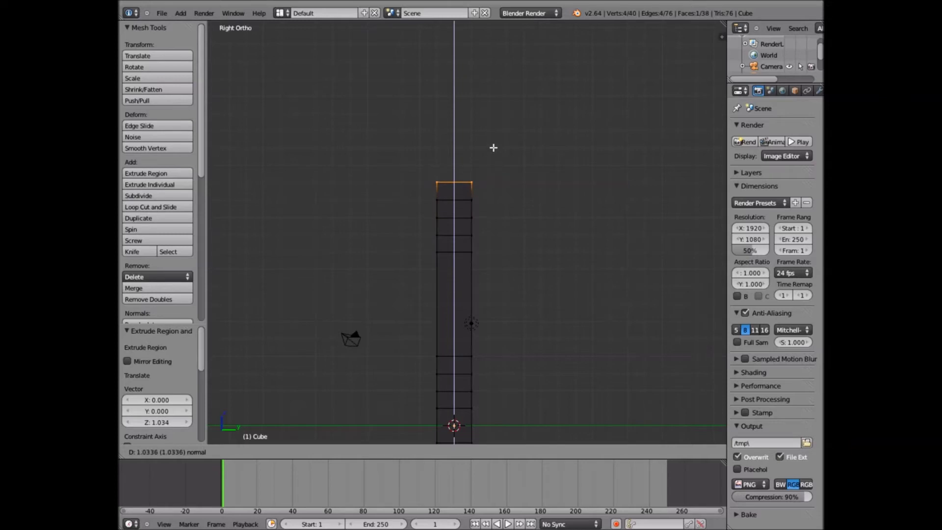
click(493, 147)
- Extrude the column's top face upward about 6 units as one long upper section
scroll(493, 147, down, 1)
key(e)
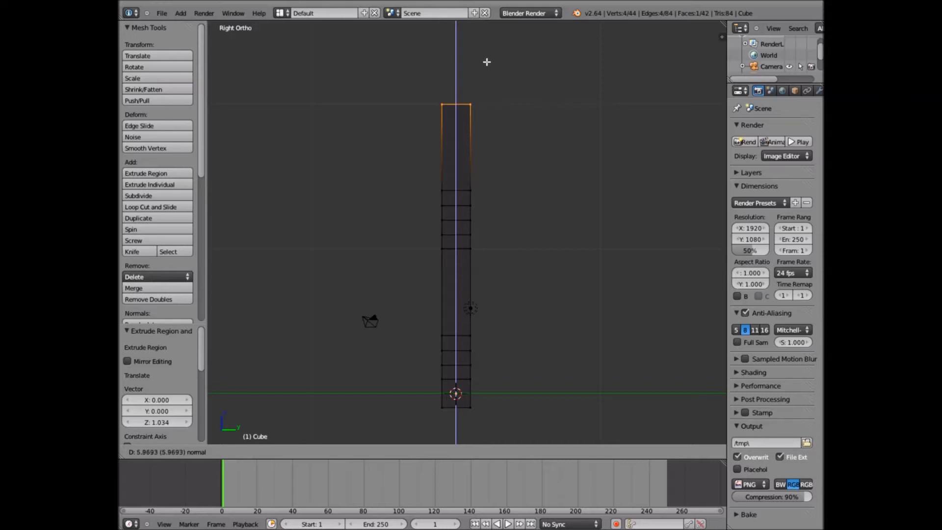
click(487, 62)
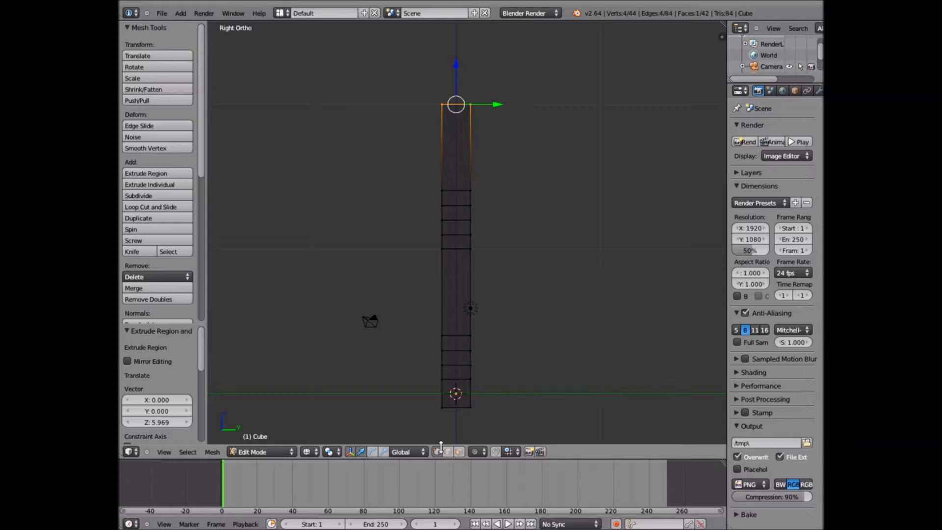
- Select only the column's bottom vertices and scale them outward about 1.11 times in X and Y, leaving Z locked
key(a)
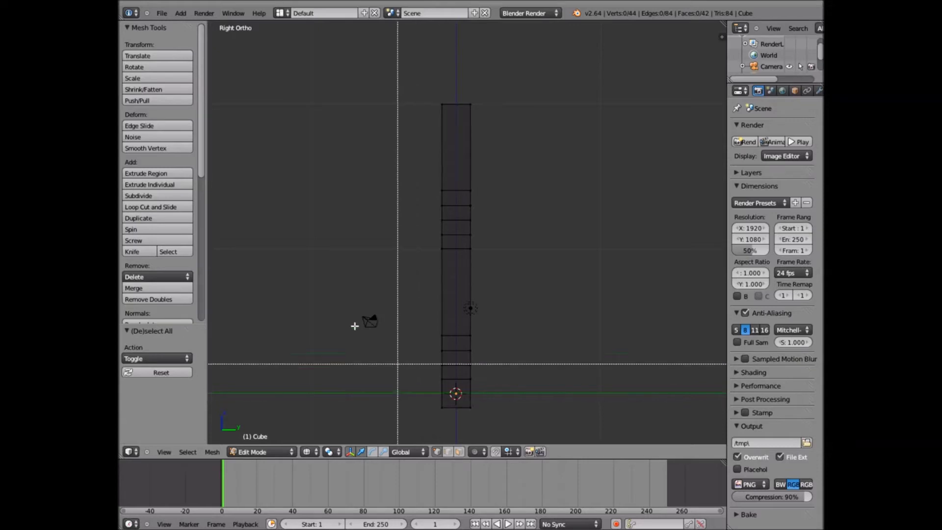
key(a)
key(a)
key(b)
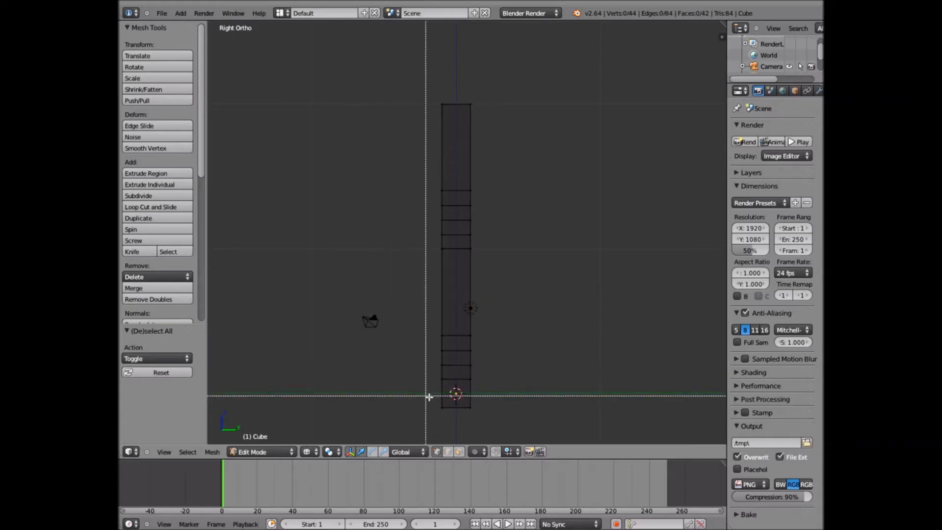
drag(405, 386, 570, 425)
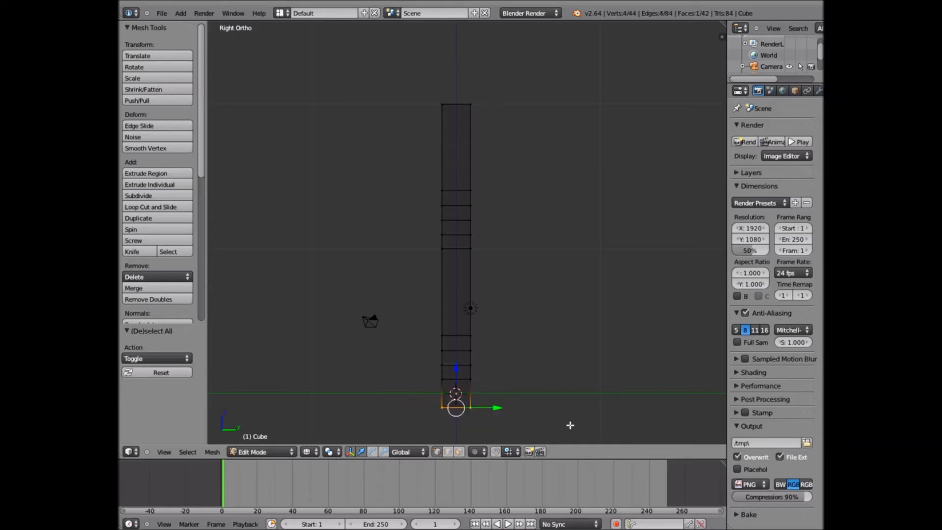
key(s)
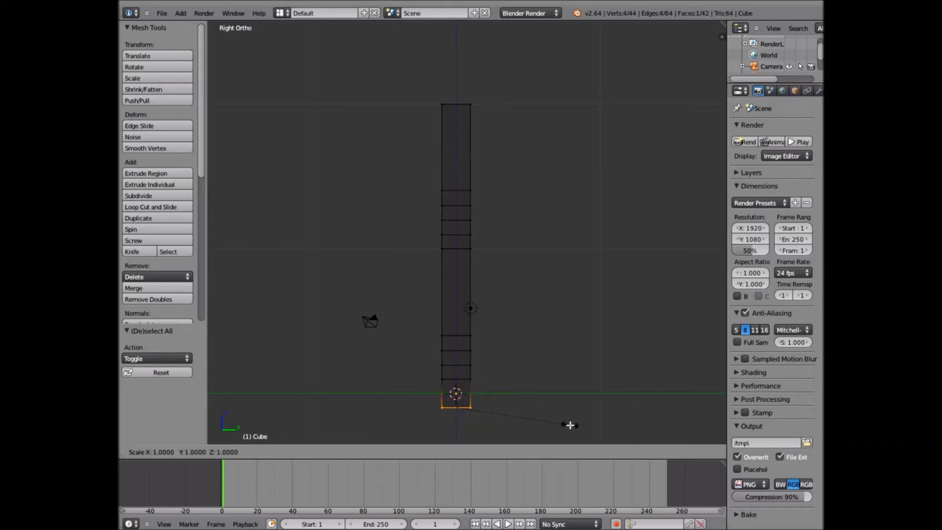
key(shift+z)
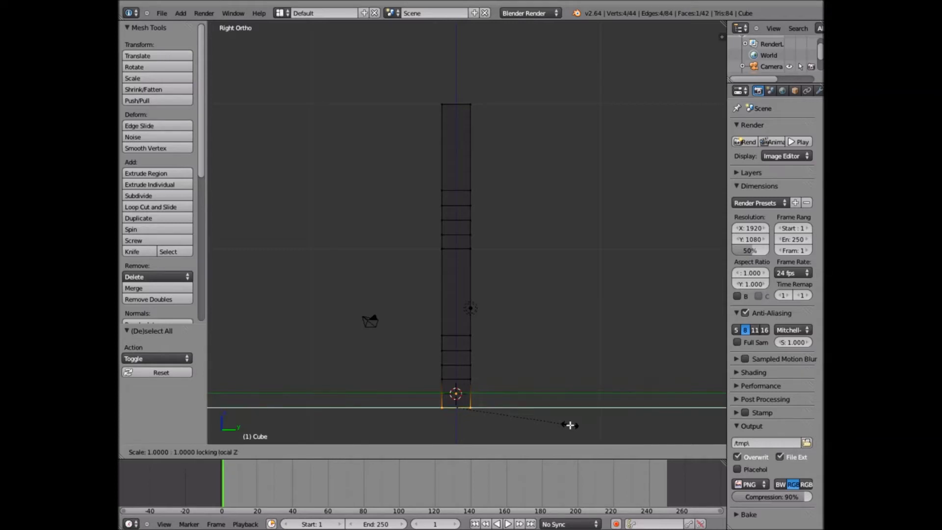
key(shift+z)
key(shift+z)
click(696, 395)
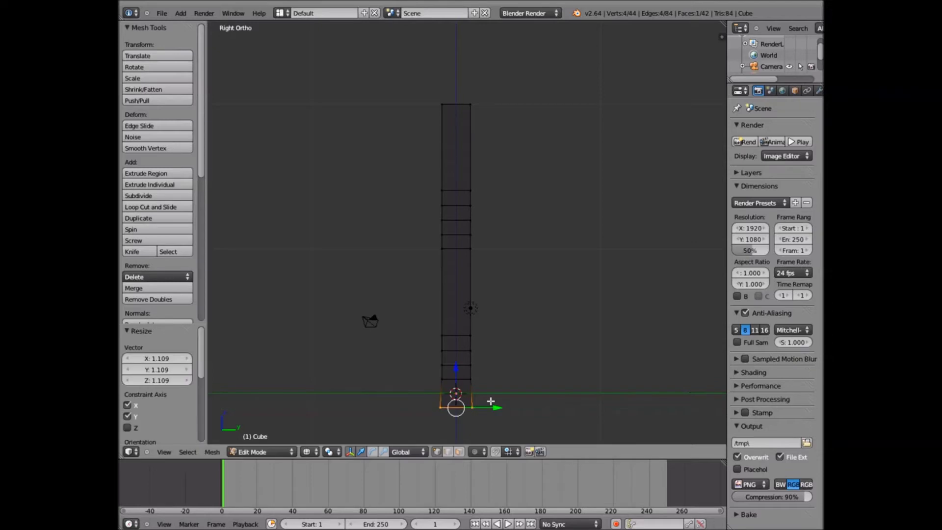
- Enlarge the bottom face further with repeated horizontal scaling until it is about 1.5 times the column's width
key(s)
click(530, 383)
key(s)
key(shift+z)
key(shift+z)
key(shift+z)
click(509, 372)
key(s)
key(shift+z)
key(shift+z)
key(shift+z)
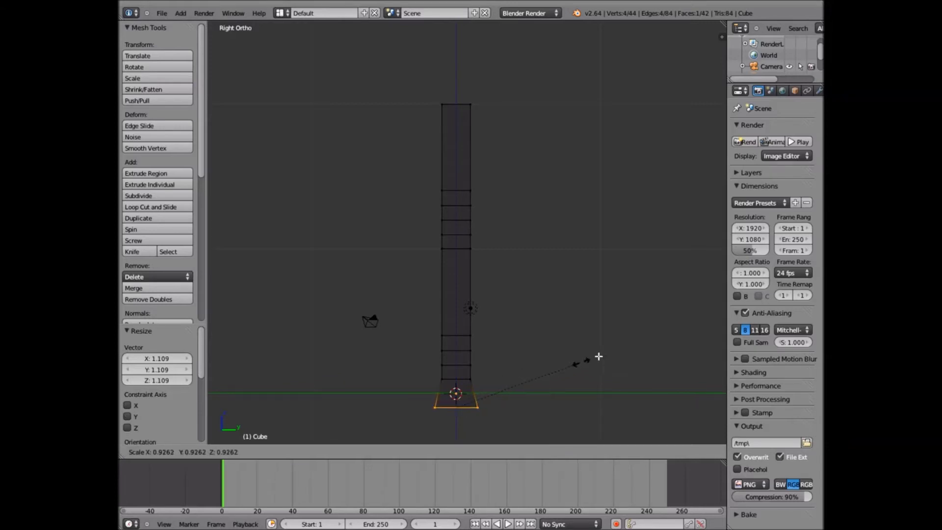
key(Escape)
- Scale the bottom face outward in X and Y again, by about 1.13 and about 1.10
mouse_move(552, 382)
middle_down()
mouse_move(599, 345)
mouse_move(551, 391)
middle_up()
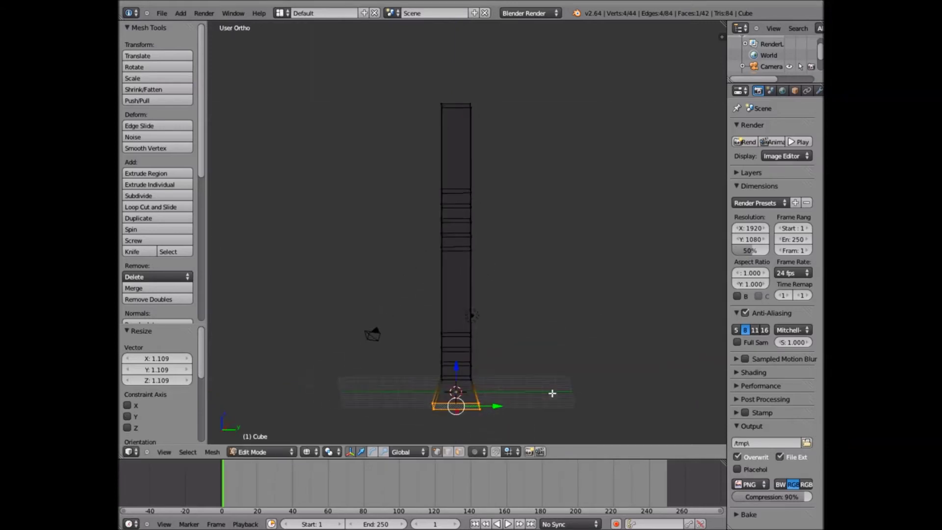
key(s)
key(shift+z)
key(shift+z)
key(shift+z)
click(587, 367)
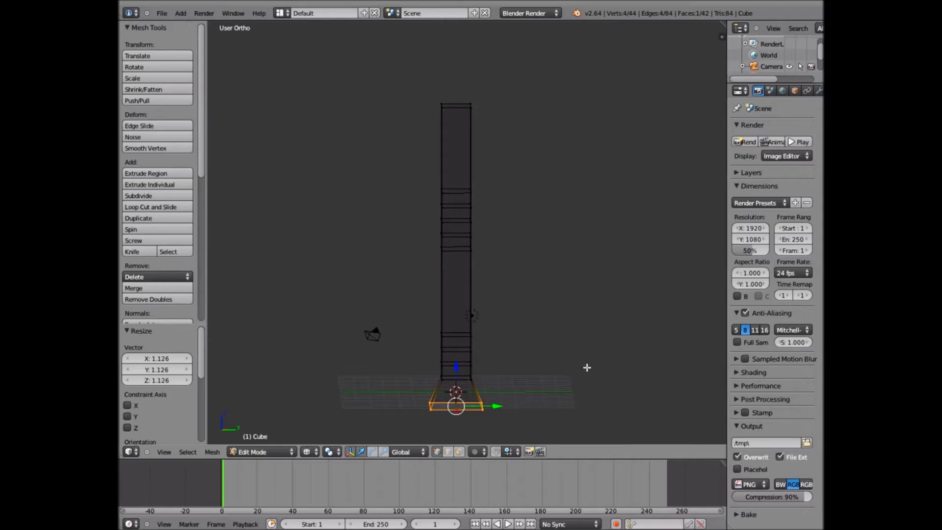
key(s)
key(shift+z)
key(shift+z)
key(shift+z)
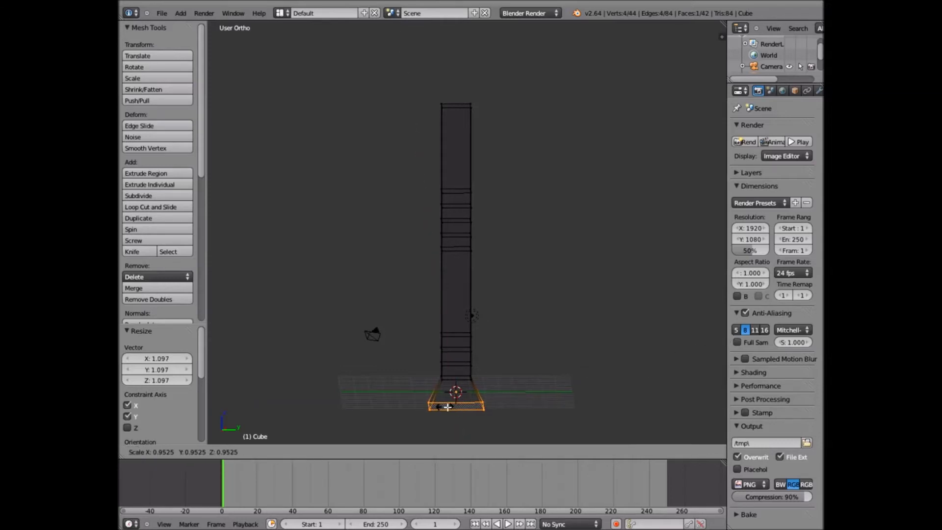
key(shift+z)
click(463, 407)
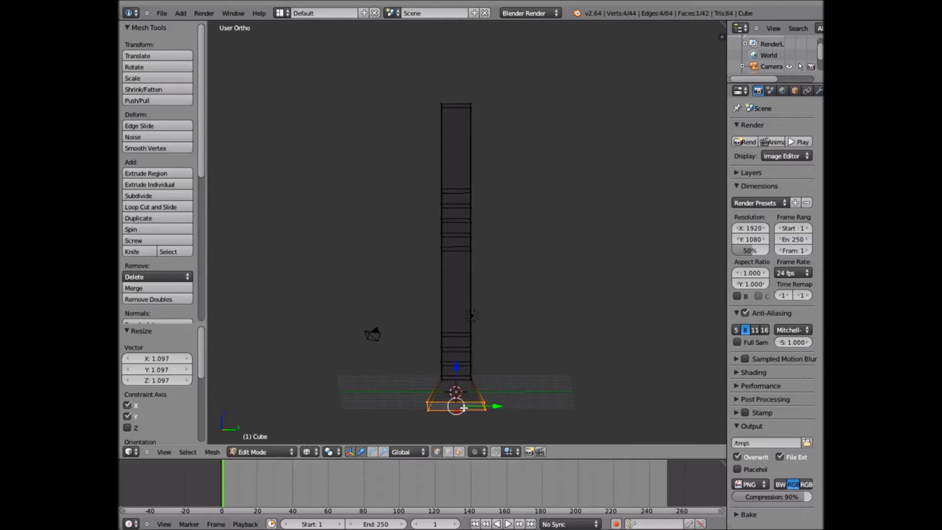
- Flare the base by scaling the bottom face about 1.46 times with Z locked, and clear the selection
key(s)
key(shift+z)
key(shift+z)
key(shift+z)
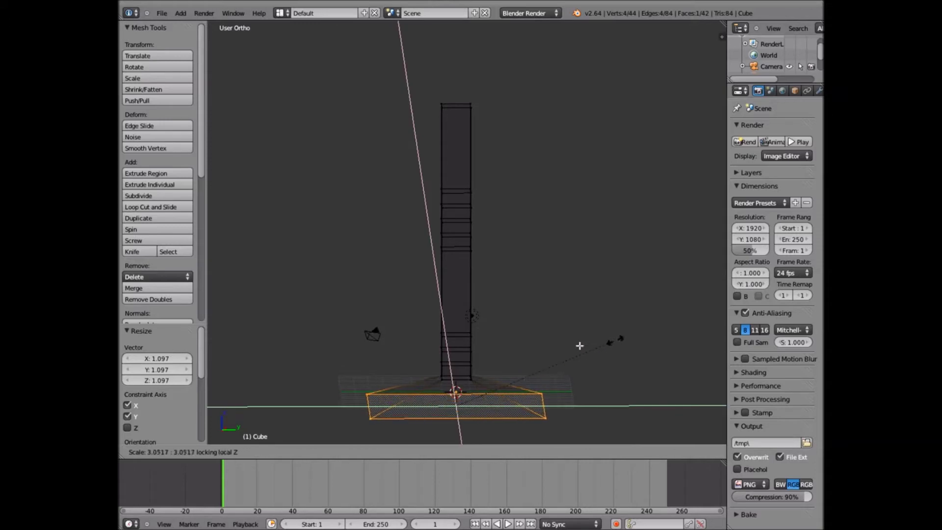
key(shift+z)
key(shift+z)
key(shift+z)
key(shift+z)
key(shift+z)
key(shift+z)
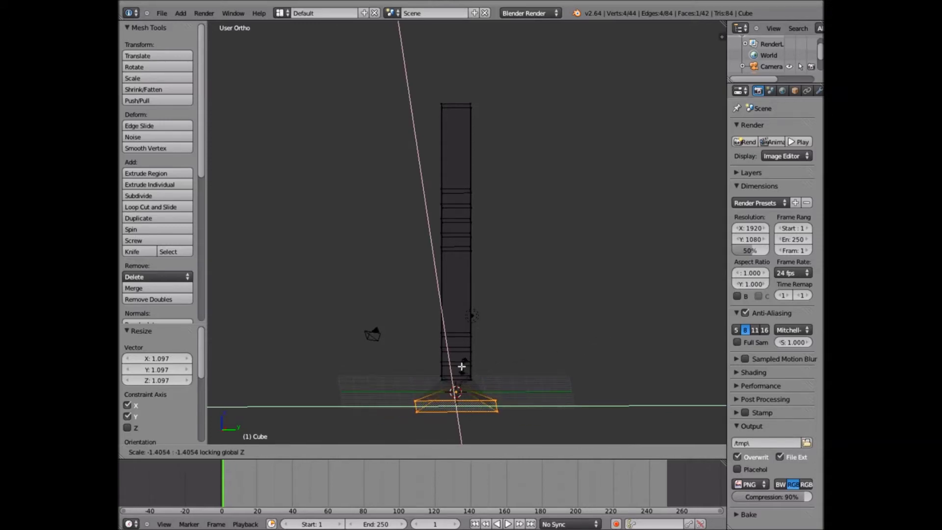
click(479, 367)
middle_drag(480, 366, 454, 364)
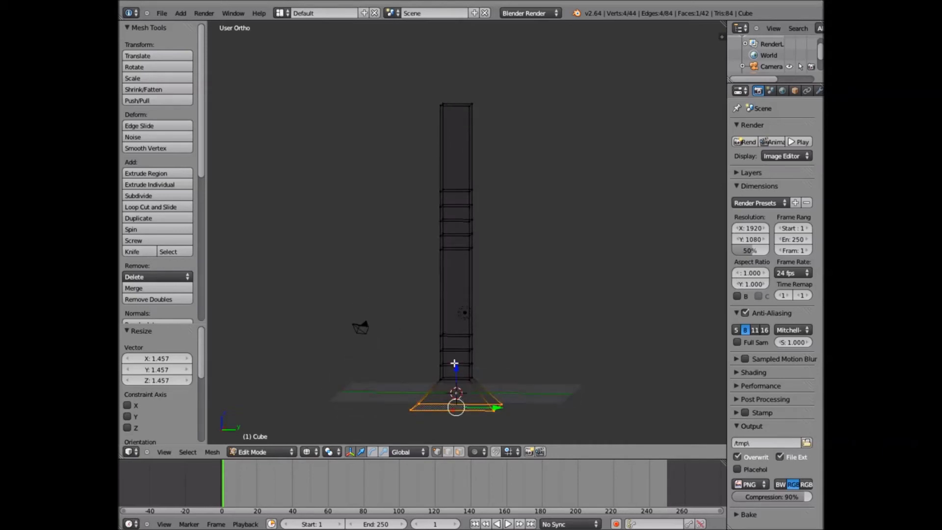
key(a)
key(v)
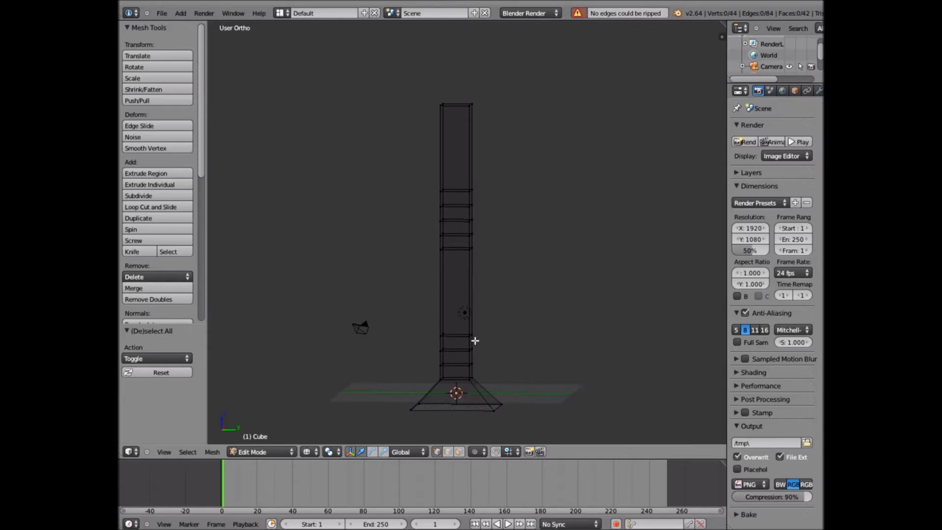
mouse_move(440, 344)
middle_down()
mouse_move(460, 319)
mouse_move(441, 346)
middle_up()
- In the right side view, select the vertex ring just below the long stem section and widen it to about 1.5 times in X and Y
click(163, 449)
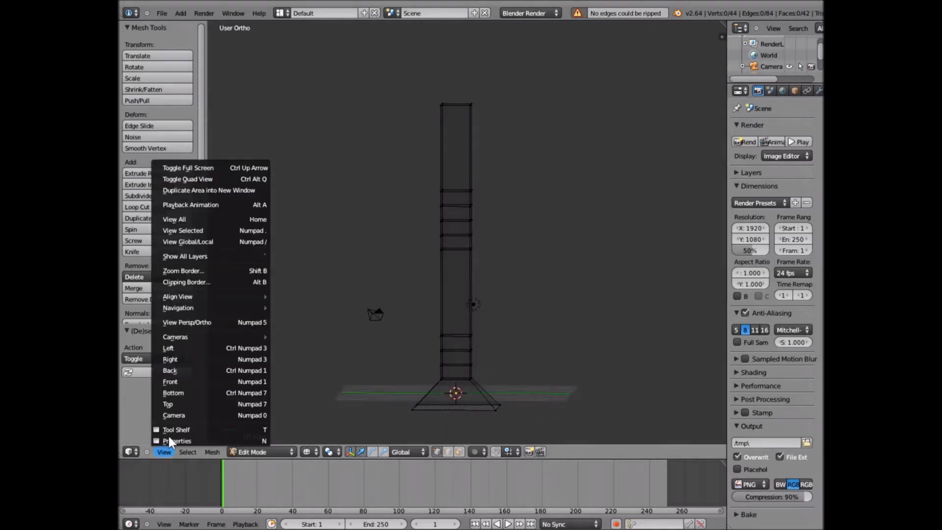
click(203, 363)
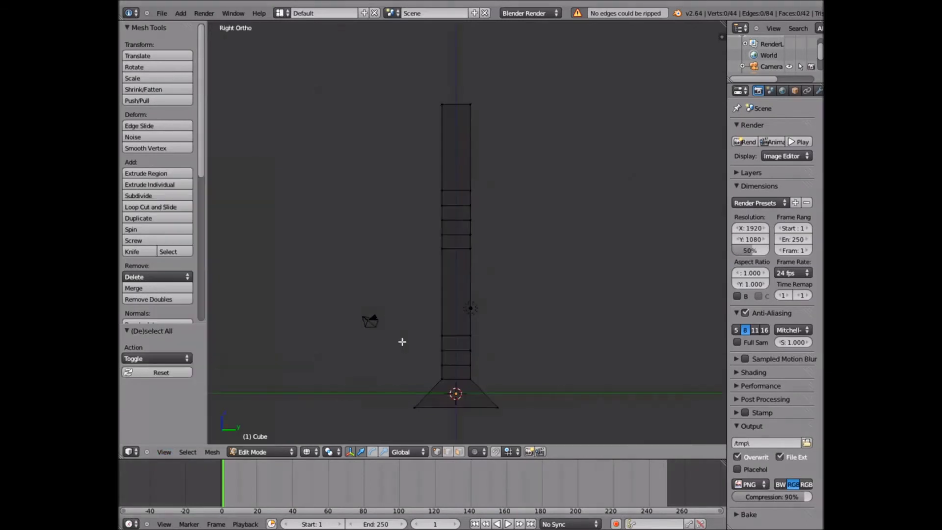
key(b)
drag(403, 340, 492, 360)
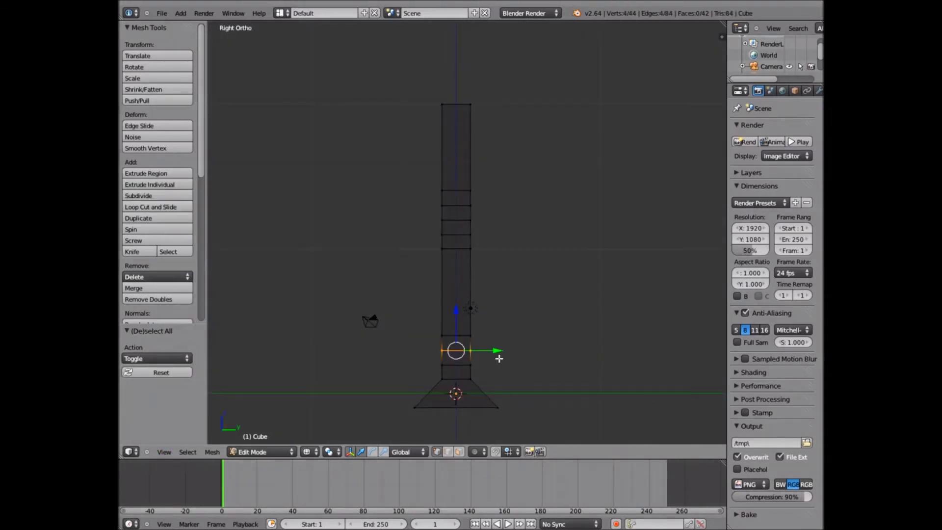
key(s)
key(shift+z)
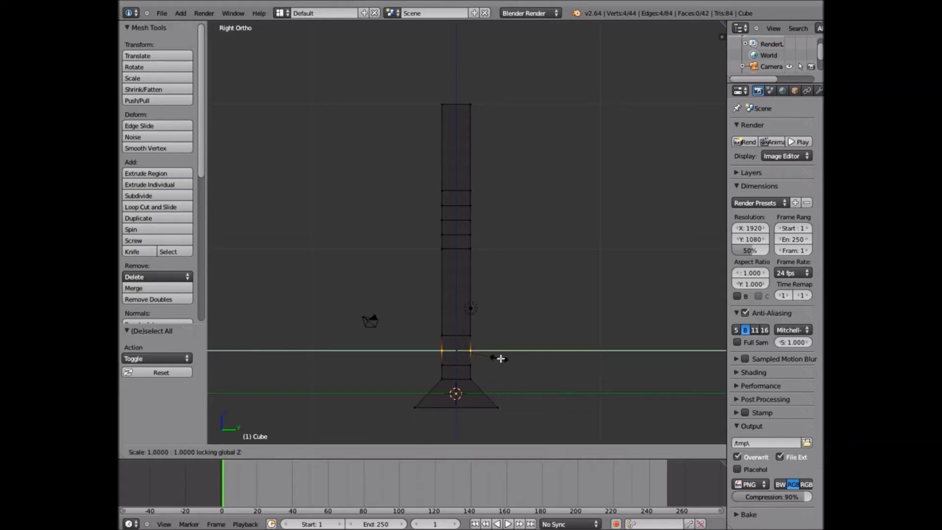
click(665, 377)
key(s)
key(shift+z)
click(699, 371)
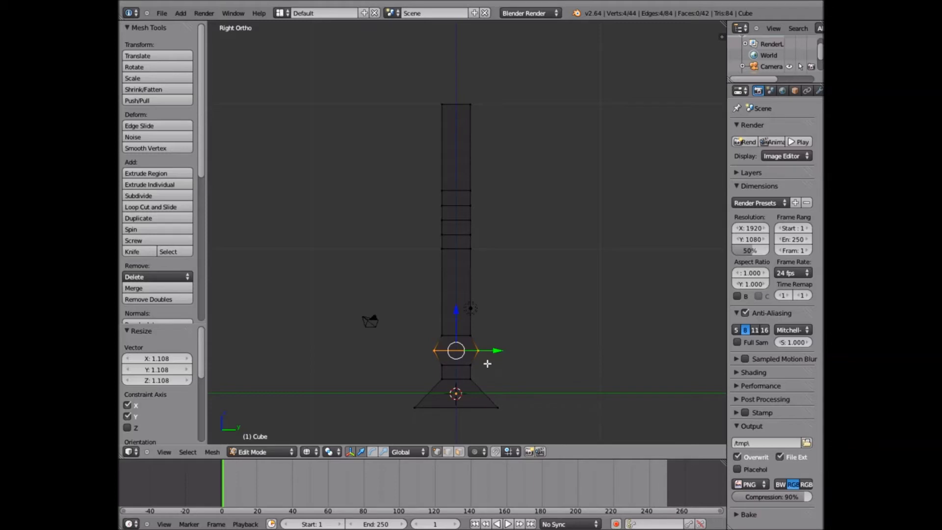
- Scale the stem's bulging lower ring by a further factor of about 1.13 in X and Y
key(s)
key(shift+z)
key(shift+z)
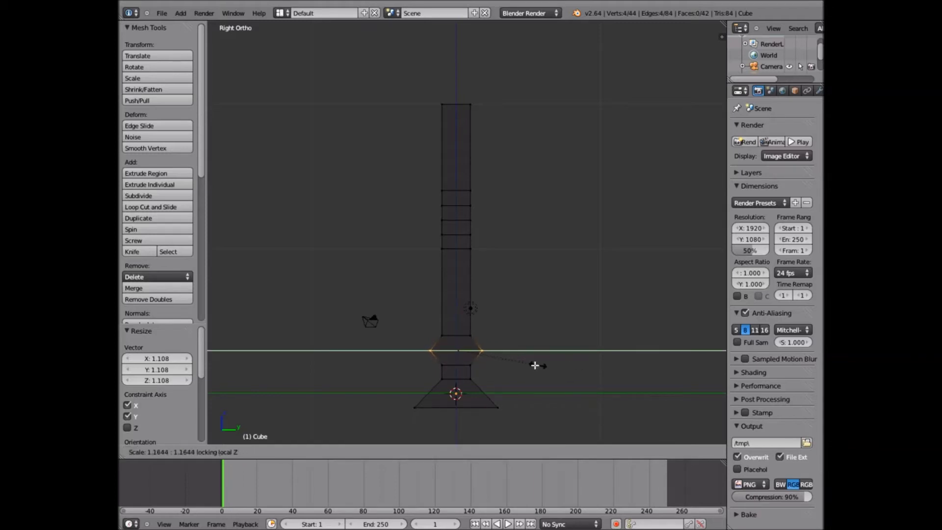
click(524, 364)
middle_drag(525, 364, 478, 378)
middle_drag(635, 371, 470, 299)
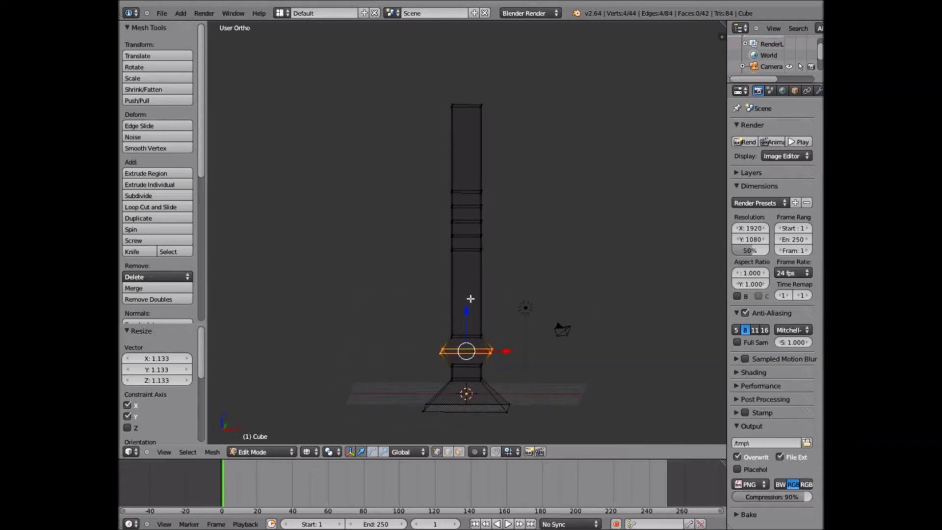
- Select only the column's top vertices and set the viewport back to the right side view
key(a)
key(b)
drag(436, 88, 543, 114)
middle_drag(539, 122, 511, 229)
scroll(521, 196, down, 3)
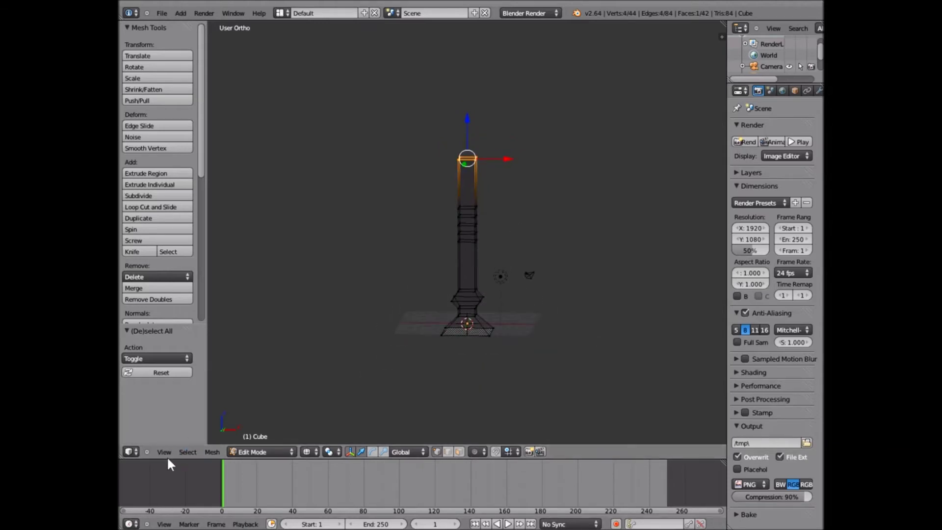
drag(166, 457, 166, 449)
click(164, 443)
click(198, 350)
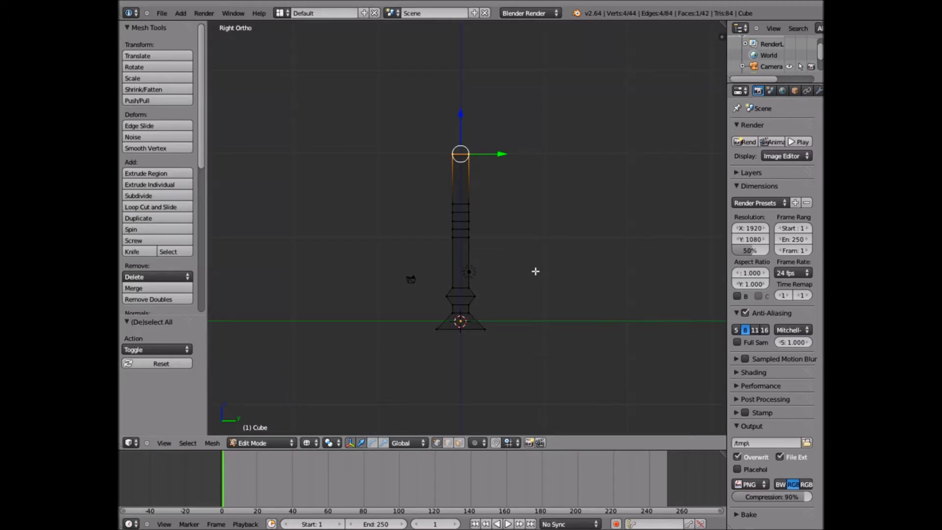
- Extrude the top face in place and scale the new face inward to about 0.78 to form a rim
key(e)
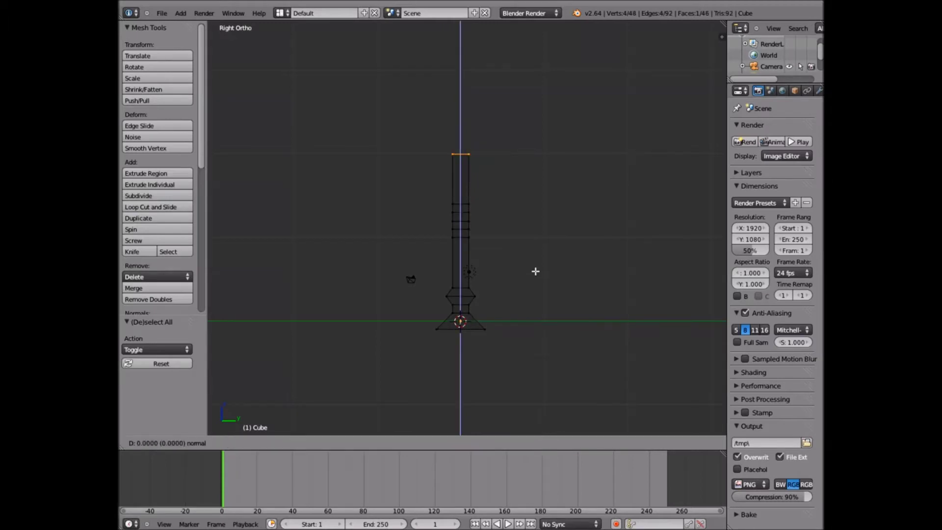
right_click(535, 271)
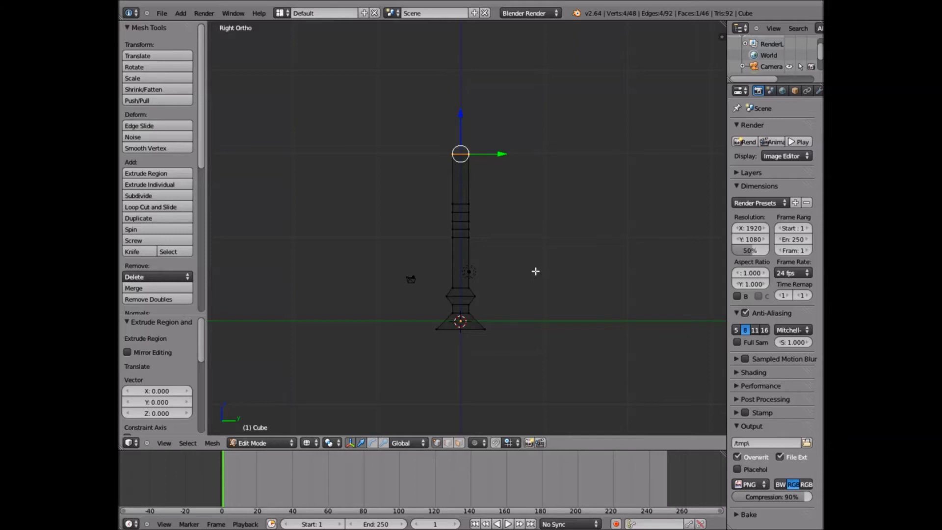
key(s)
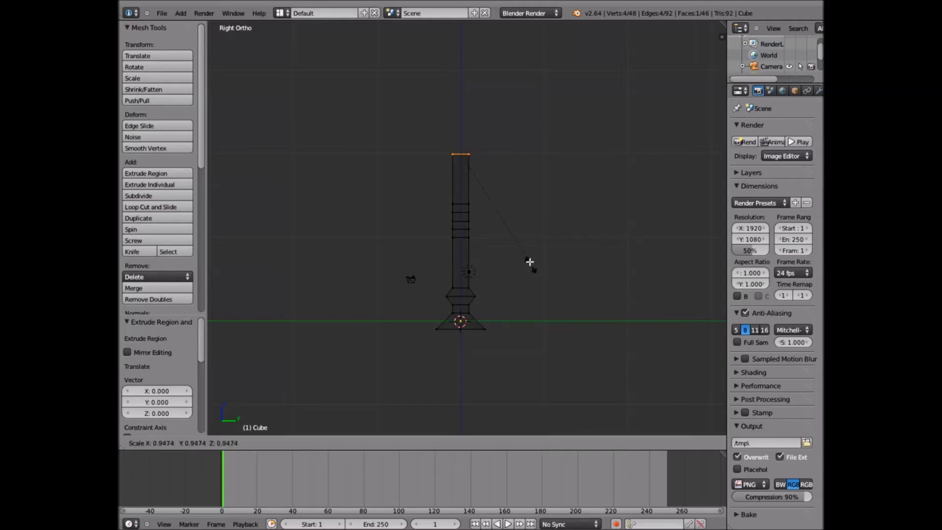
click(521, 241)
middle_drag(484, 194, 457, 231)
drag(451, 104, 451, 107)
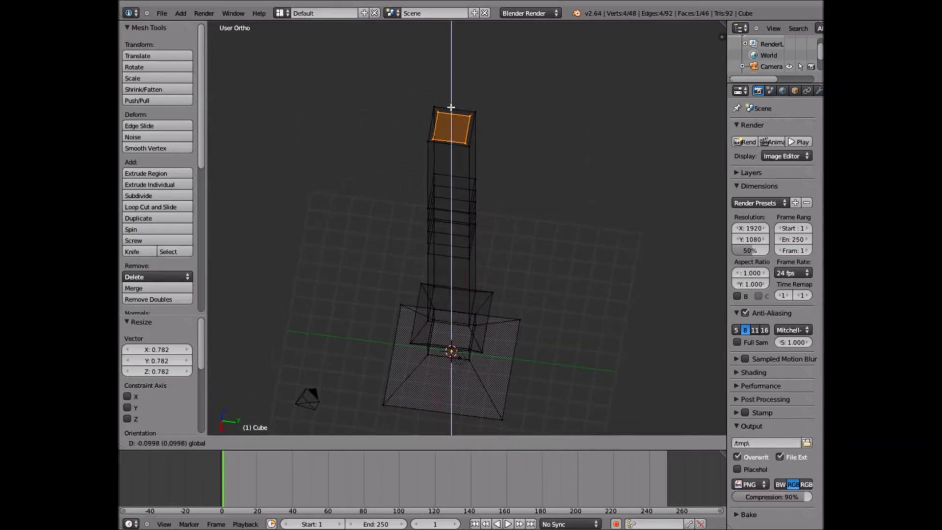
drag(451, 108, 534, 148)
right_click(534, 146)
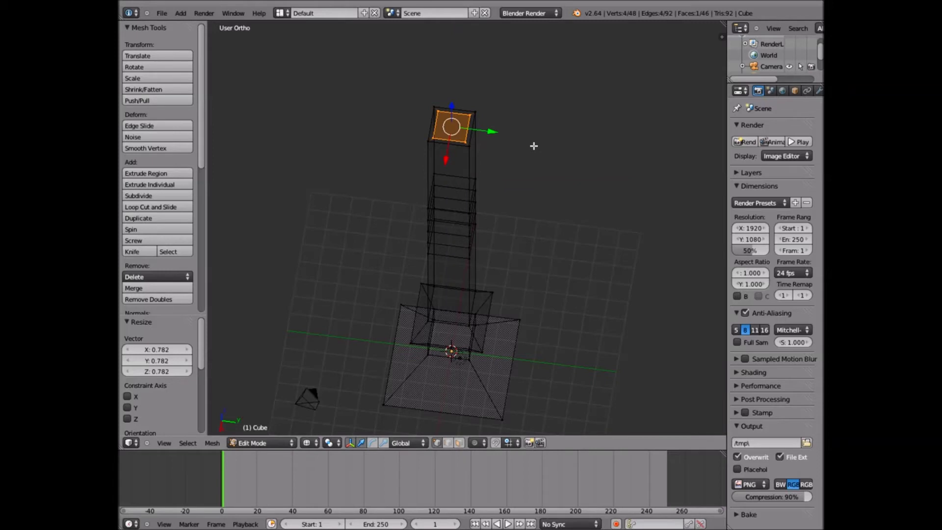
- Extrude the inner top face and lower it about 5.4 units along Z inside the upper section to hollow it
key(e)
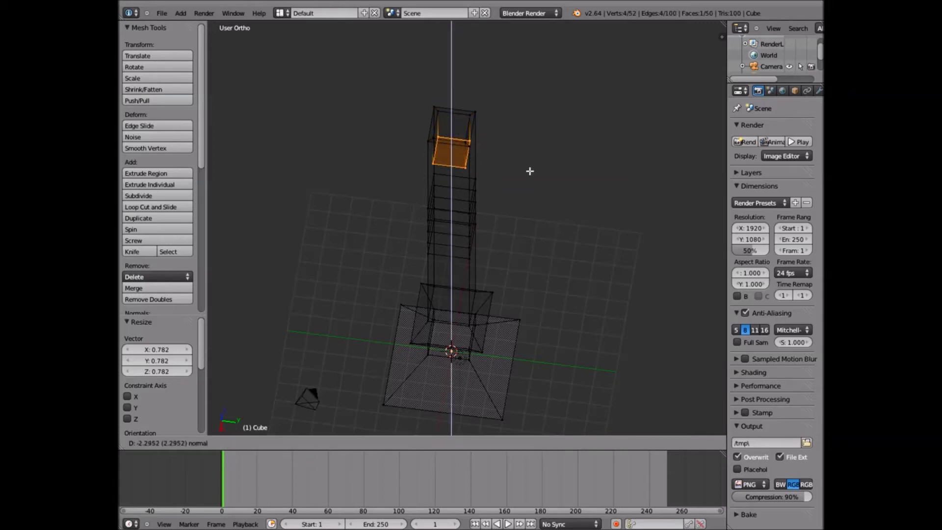
click(532, 171)
drag(452, 112, 461, 168)
middle_drag(460, 168, 502, 140)
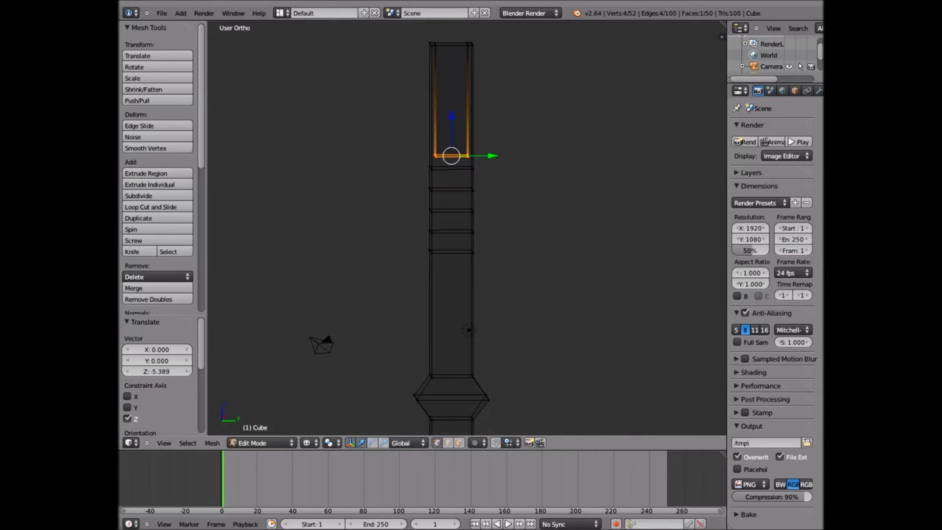
- In the front view, move the cavity's bottom face down a further 0.35 units along Z
click(164, 443)
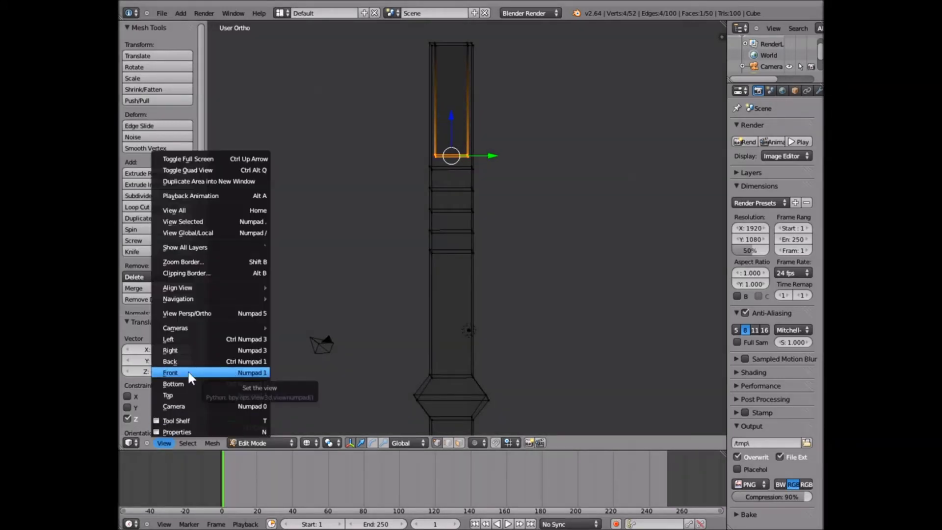
click(188, 370)
scroll(507, 298, down, 3)
scroll(466, 116, up, 3)
key(g)
key(z)
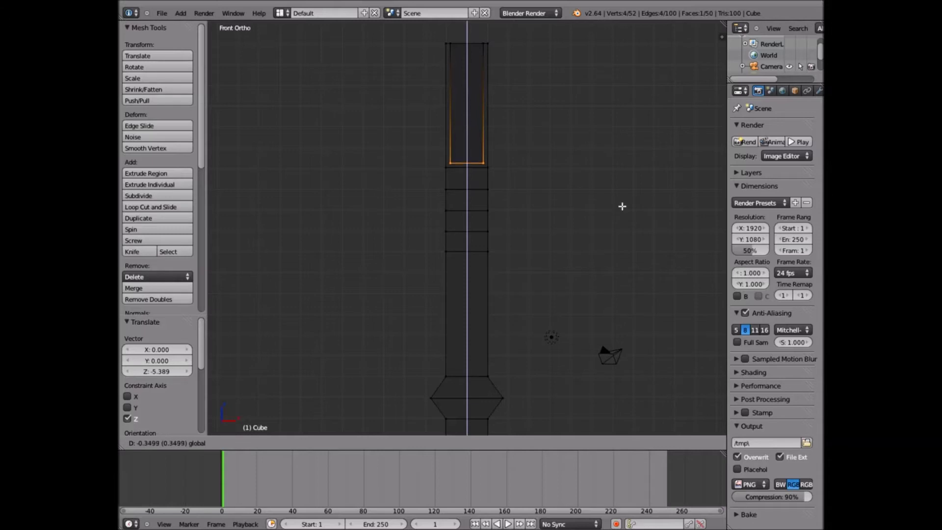
click(622, 206)
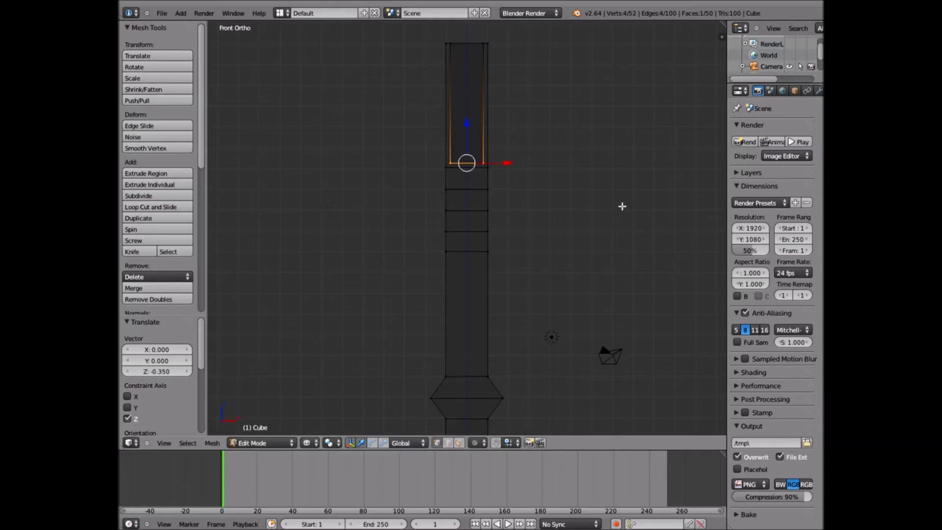
- Extrude the cavity's bottom face in place and scale the new face to 0.24
key(e)
right_click(621, 206)
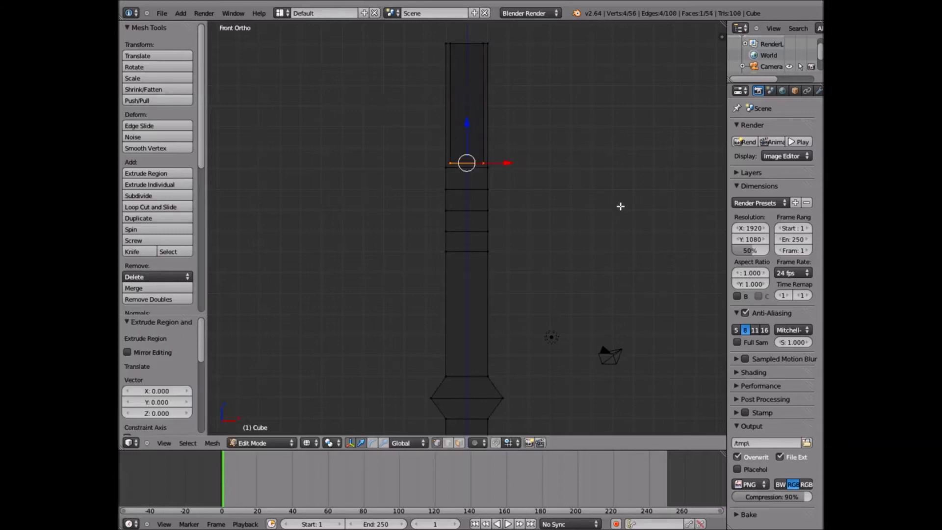
key(s)
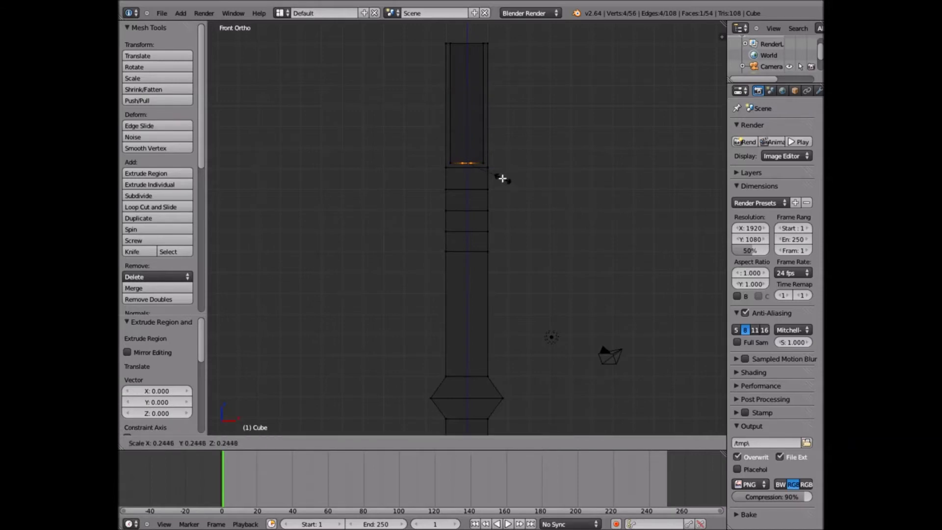
click(502, 178)
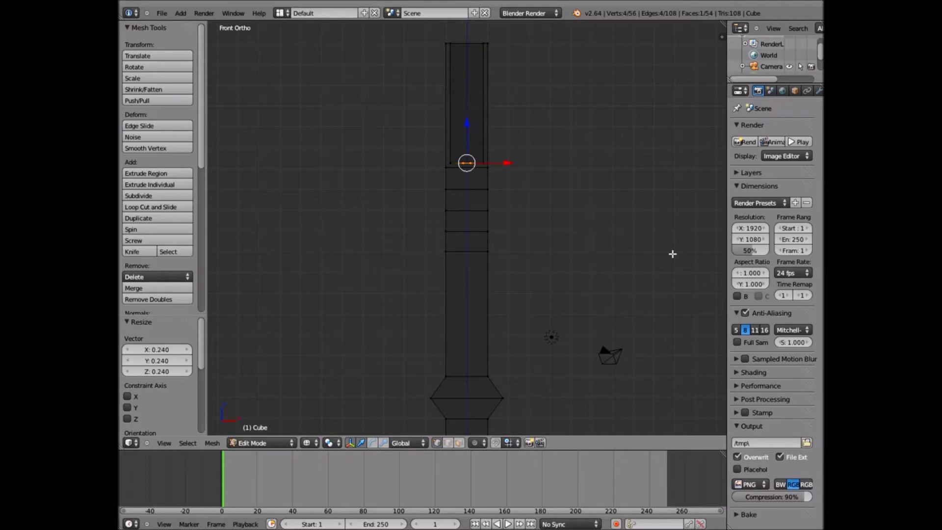
- Select the hollowed upper section of the column and try small scalings of it with the Z axis locked
key(a)
key(b)
drag(415, 30, 525, 178)
key(s)
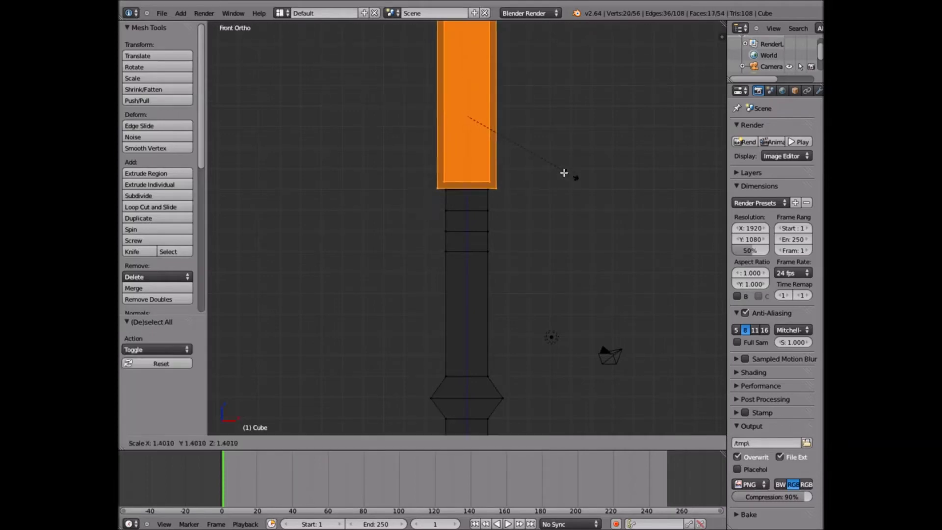
key(Escape)
key(s)
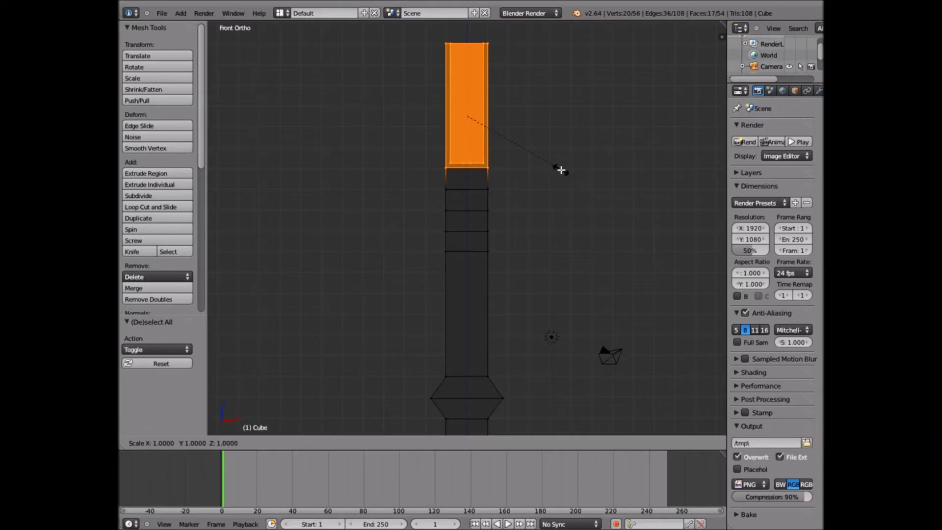
key(shift+z)
click(546, 175)
key(s)
key(shift+z)
click(546, 176)
key(s)
key(shift+z)
click(547, 175)
key(s)
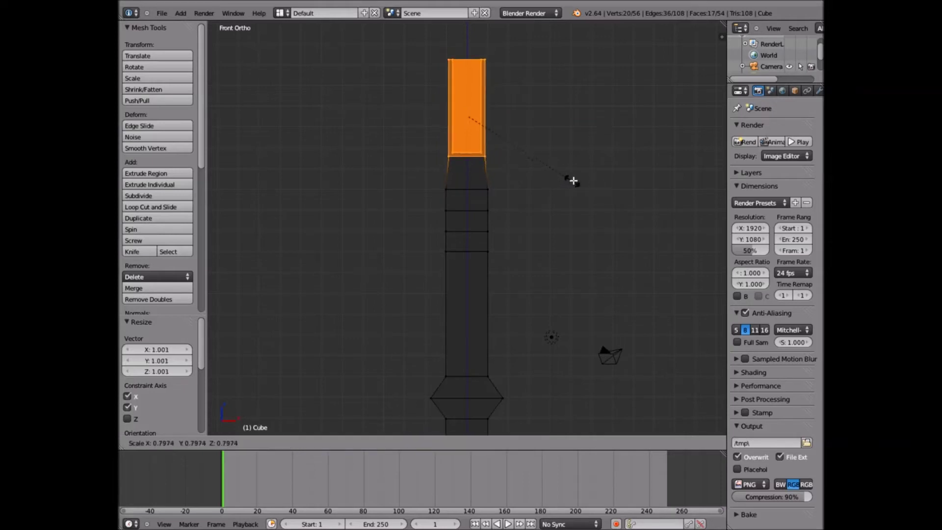
key(Escape)
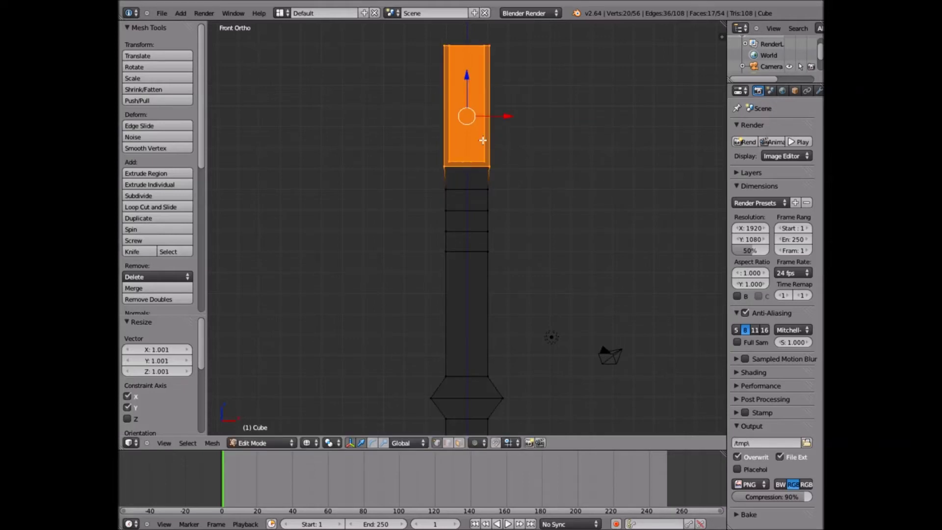
- Widen the selected upper section in X and Y only, scaling it in succession by 1.52, 1.378 and 1.48
key(s)
key(shift+z)
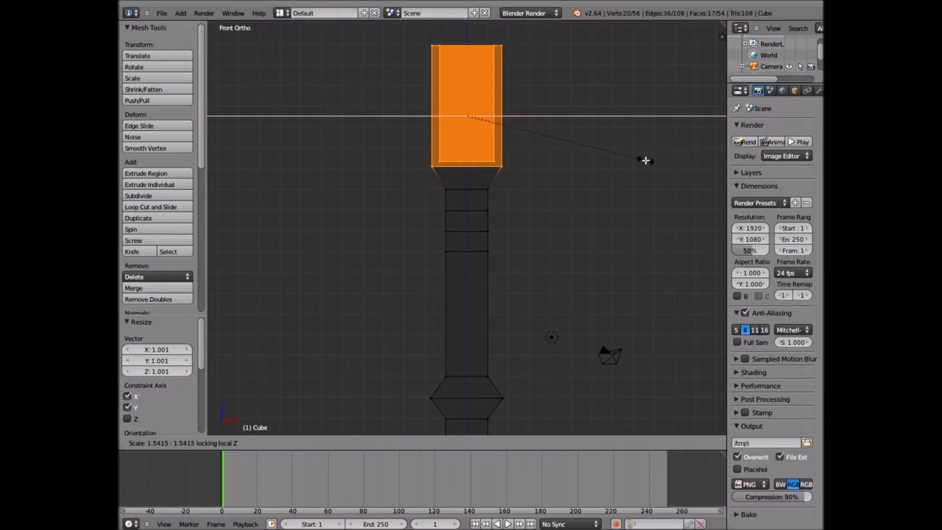
click(640, 160)
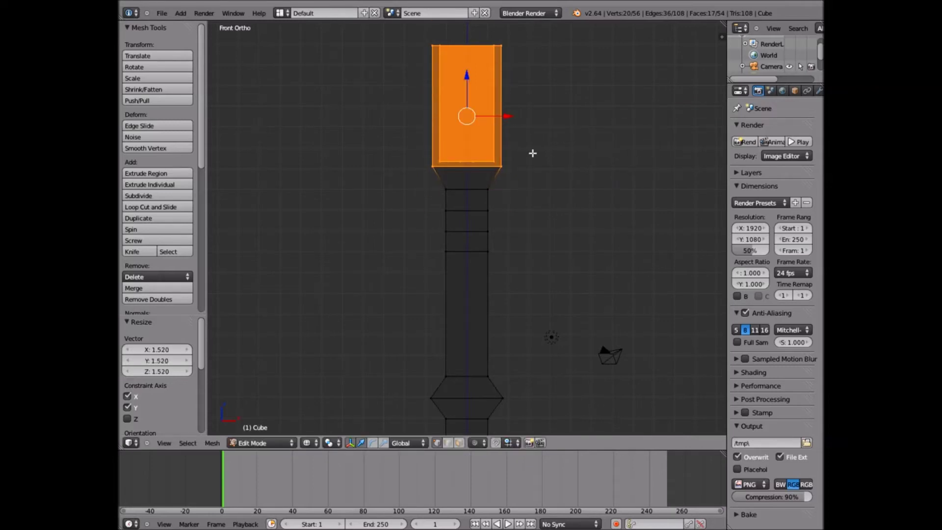
key(s)
key(shift+z)
click(544, 172)
key(s)
key(shift+z)
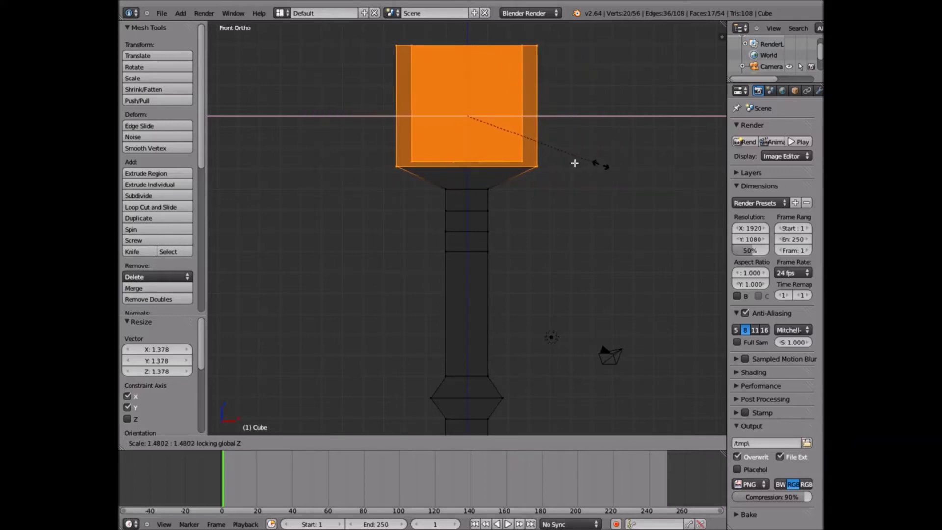
click(574, 164)
- Select only the stem's second edge ring below the cup and scale it outward by 1.923 to form a bead
middle_drag(572, 164, 425, 194)
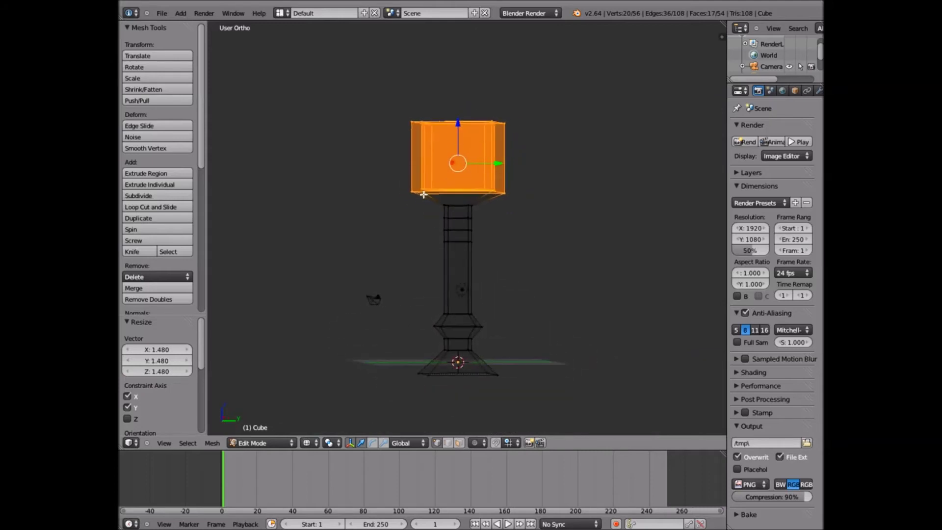
scroll(471, 241, up, 3)
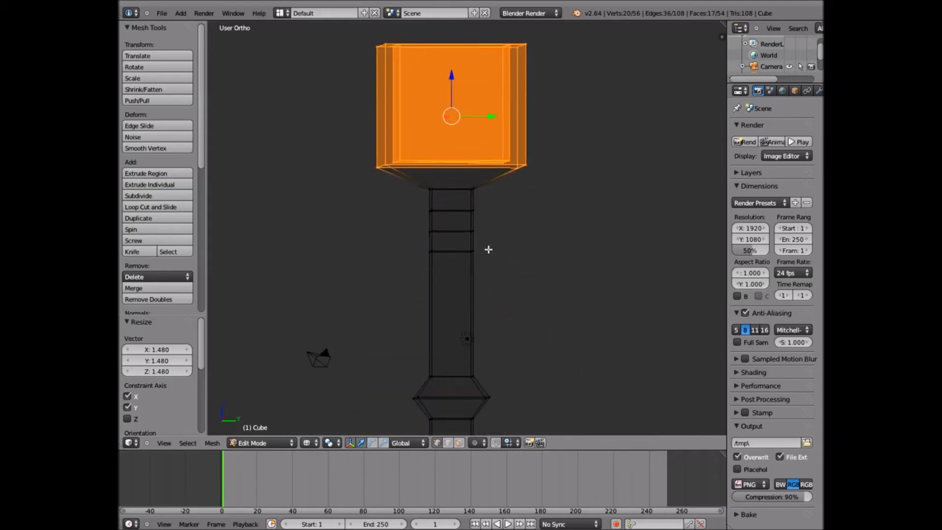
key(a)
key(v)
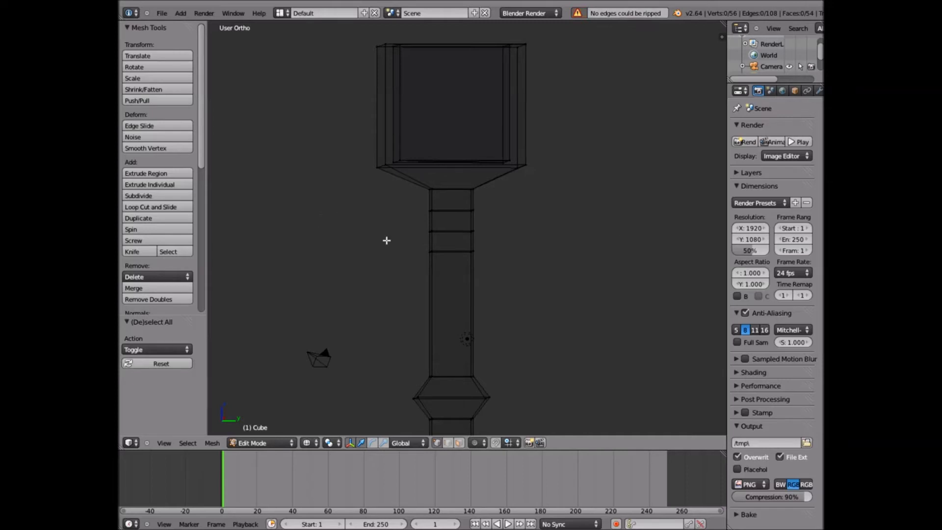
key(v)
key(b)
drag(391, 204, 509, 215)
key(s)
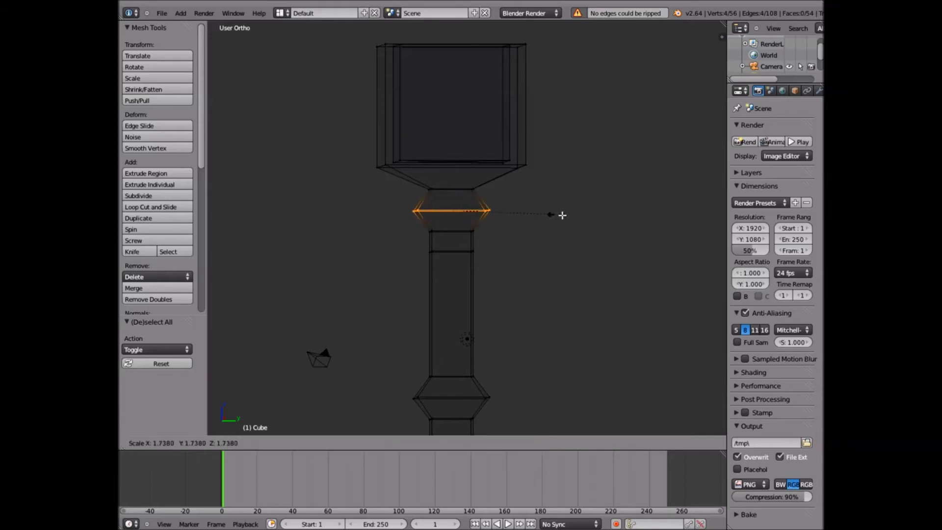
click(568, 215)
key(b)
key(Escape)
- Set the viewport shading to Solid and toggle the limit-selection-to-visible option off and back on
middle_drag(582, 245, 464, 282)
scroll(465, 282, up, 5)
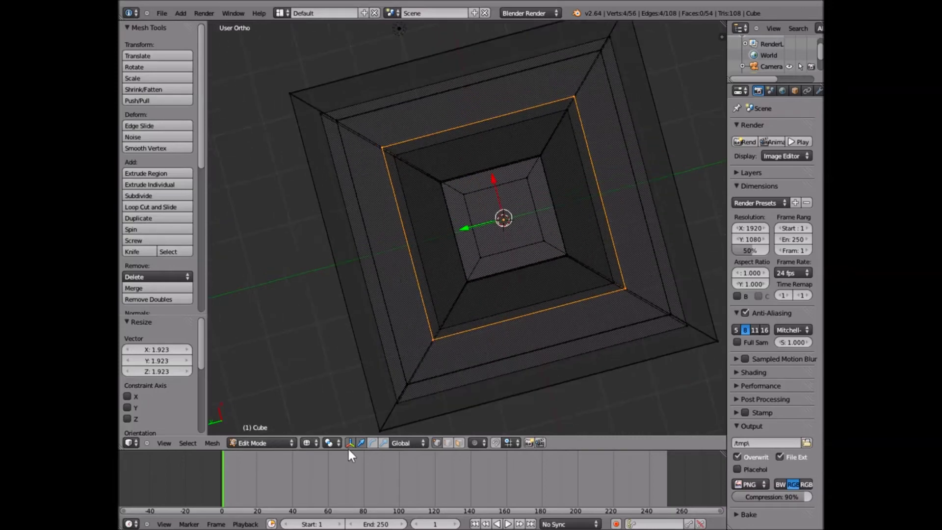
click(306, 443)
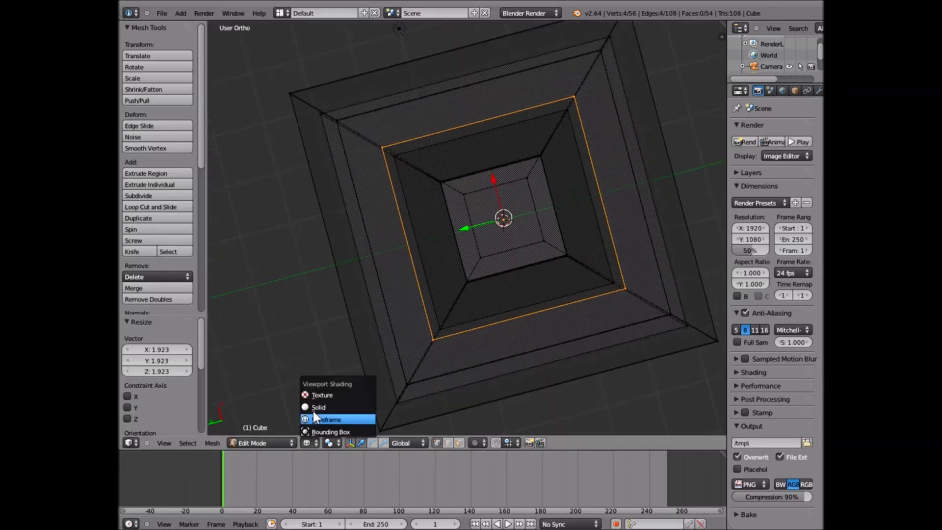
click(318, 406)
middle_drag(601, 211, 480, 450)
click(474, 443)
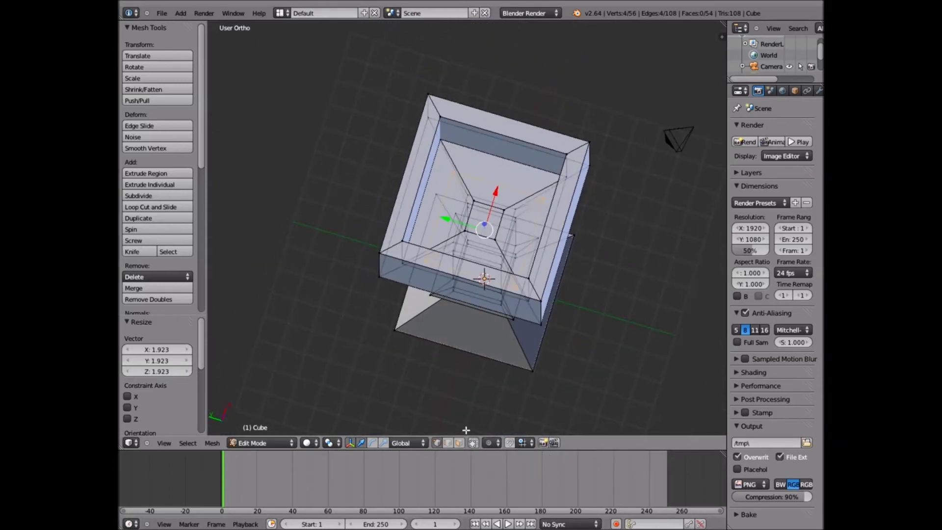
click(474, 443)
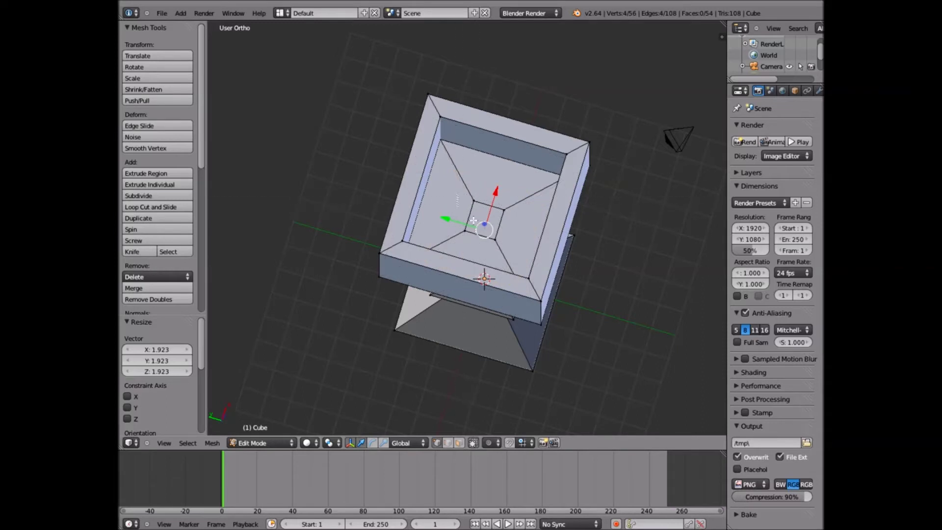
- Add the cavity's small floor face to the bead ring selection and lower both 0.16 units along Z
drag(514, 240, 507, 246)
middle_drag(508, 247, 486, 155)
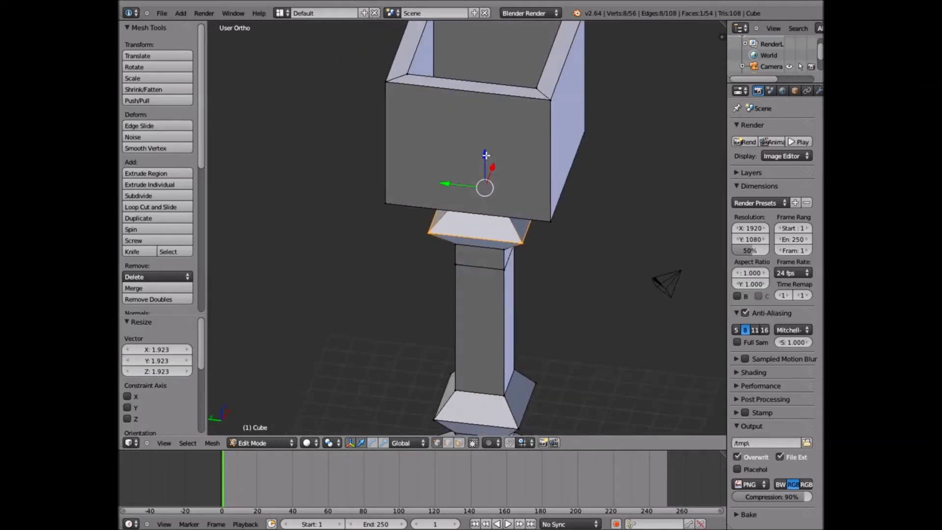
drag(486, 155, 499, 153)
- Move the selected cavity floor and bead ring down 0.5 units and back up 0.638 units along Z
middle_drag(499, 153, 524, 269)
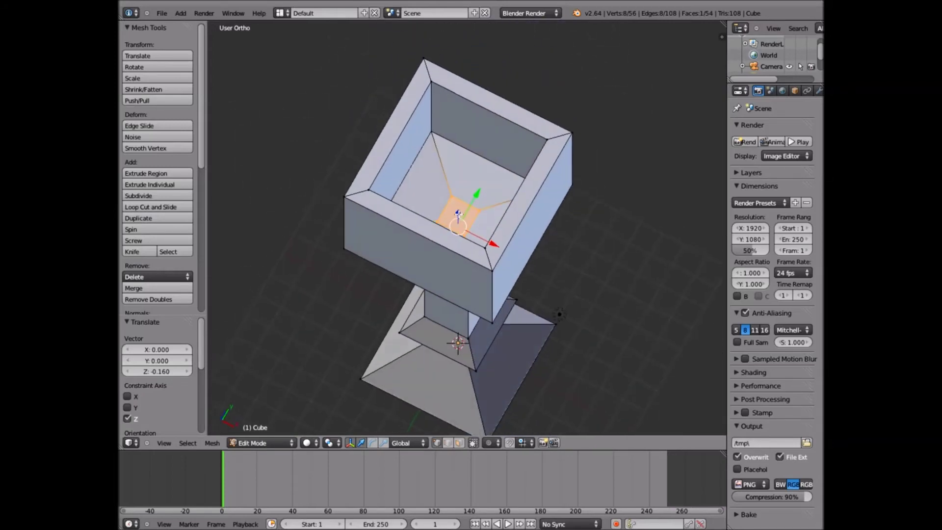
drag(457, 214, 460, 223)
middle_drag(459, 223, 472, 169)
drag(472, 169, 473, 168)
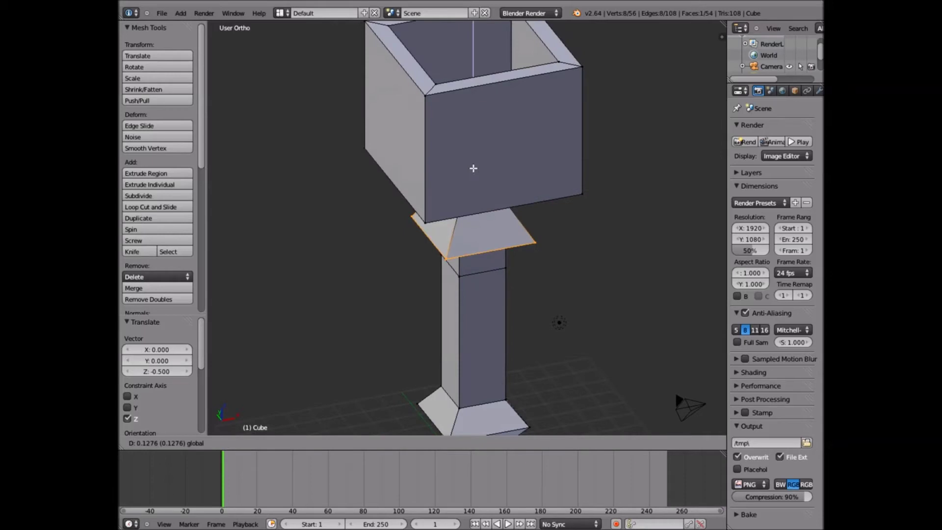
drag(473, 155, 465, 169)
middle_drag(464, 168, 457, 333)
- Select the entire goblet mesh and toggle layer number 2 with Extend enabled
scroll(411, 237, down, 3)
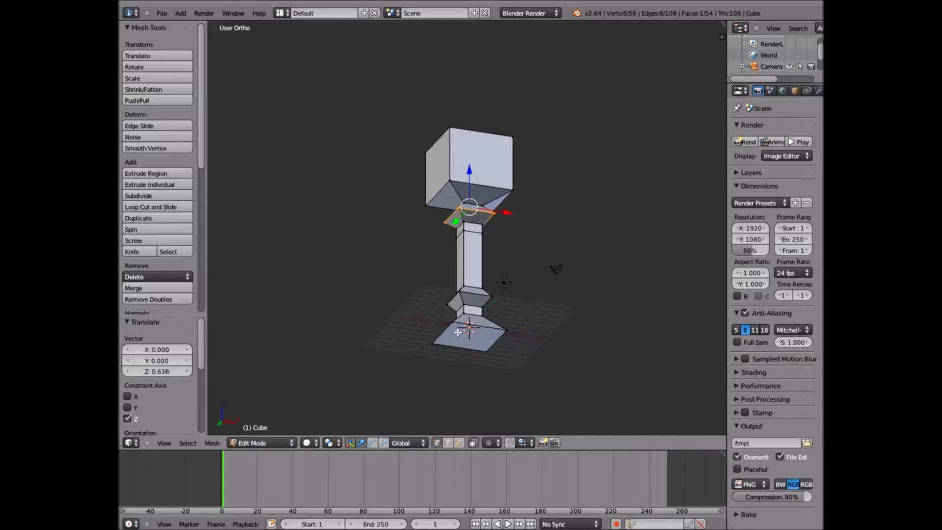
key(a)
middle_drag(472, 192, 435, 271)
key(a)
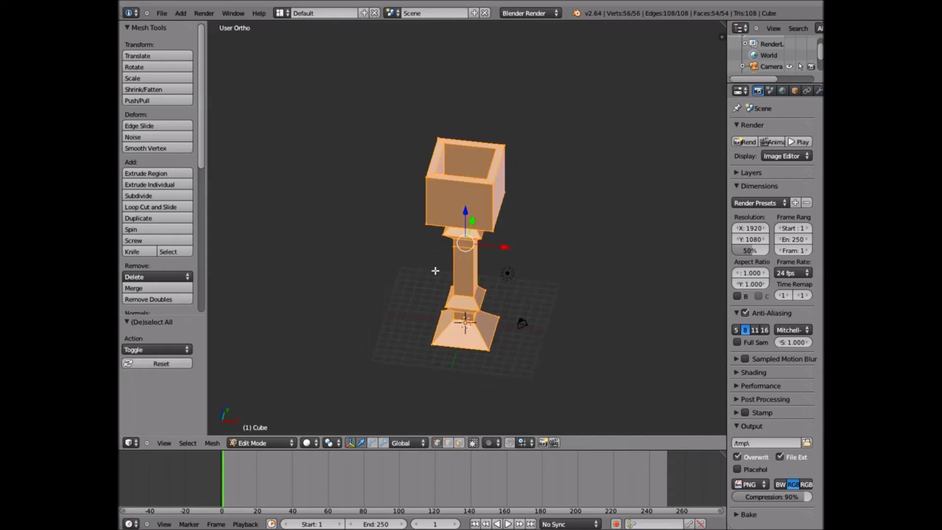
key(shift+2)
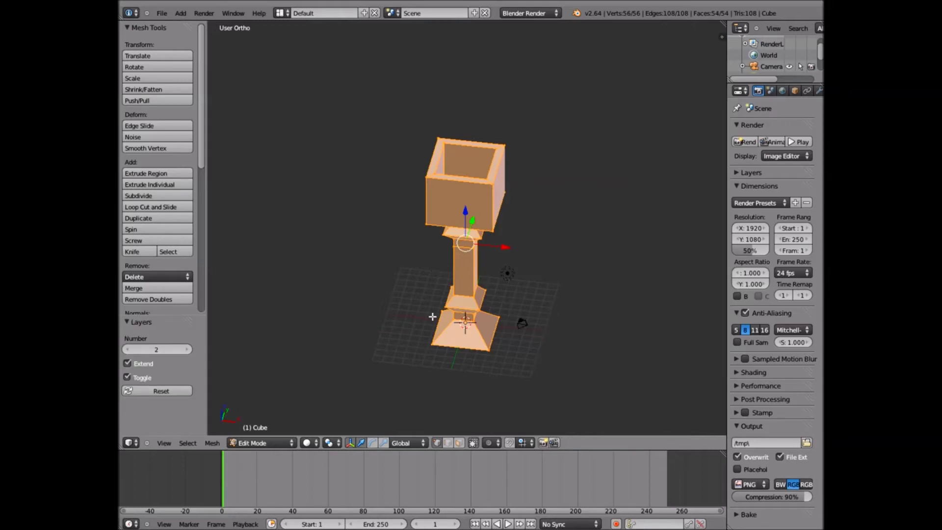
middle_drag(432, 317, 425, 221)
click(163, 348)
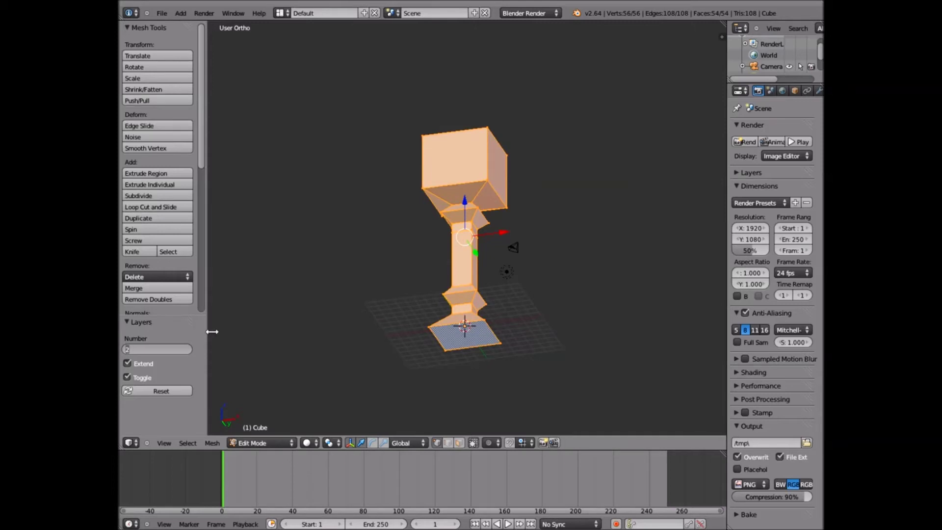
key(Return)
- Add a Subdivision Surface modifier to the goblet with View subdivisions 2 and Render subdivisions 3
middle_drag(387, 329, 360, 378)
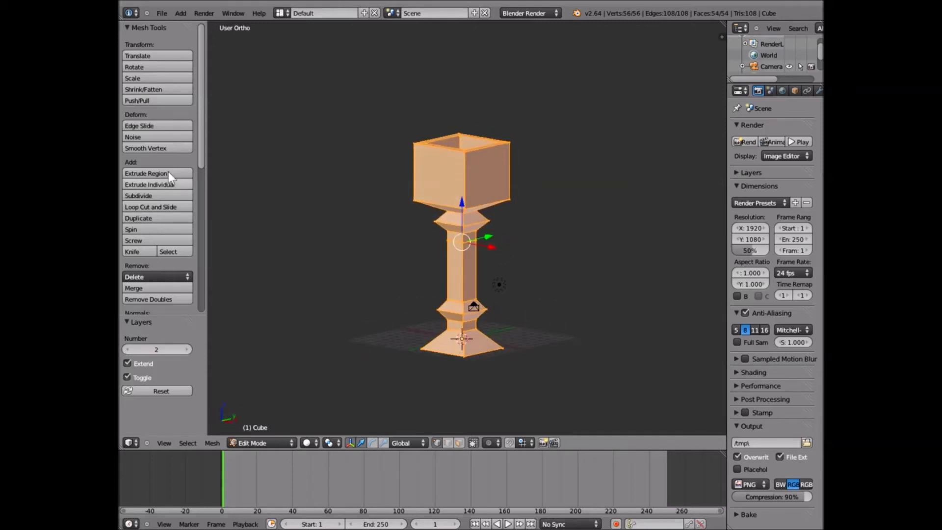
click(286, 442)
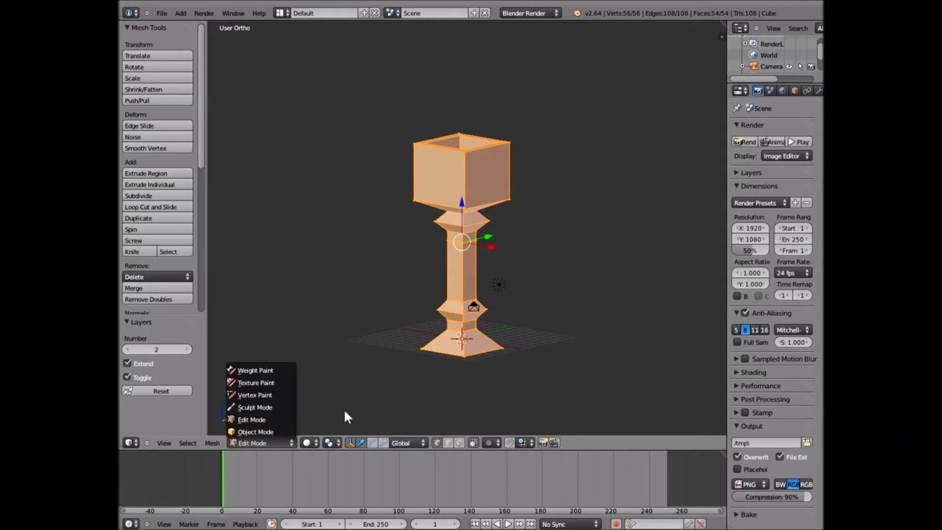
click(819, 91)
click(776, 129)
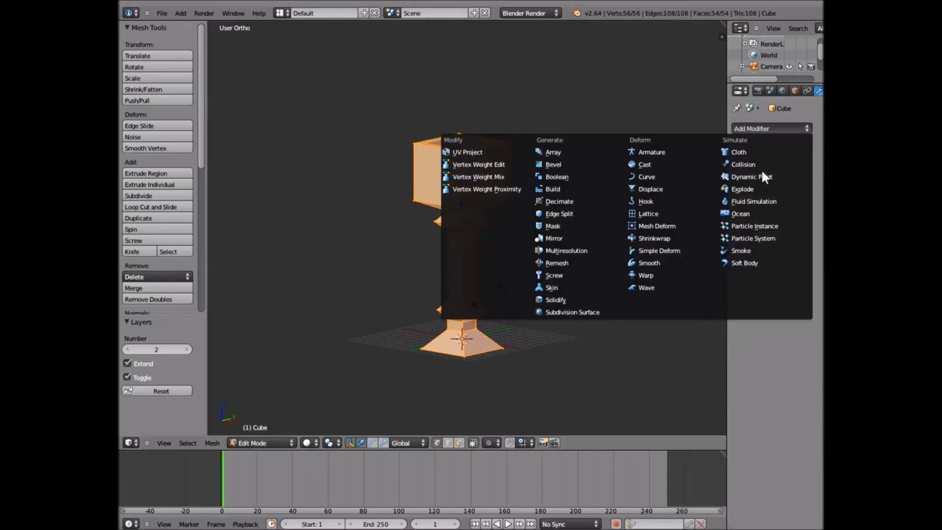
click(579, 312)
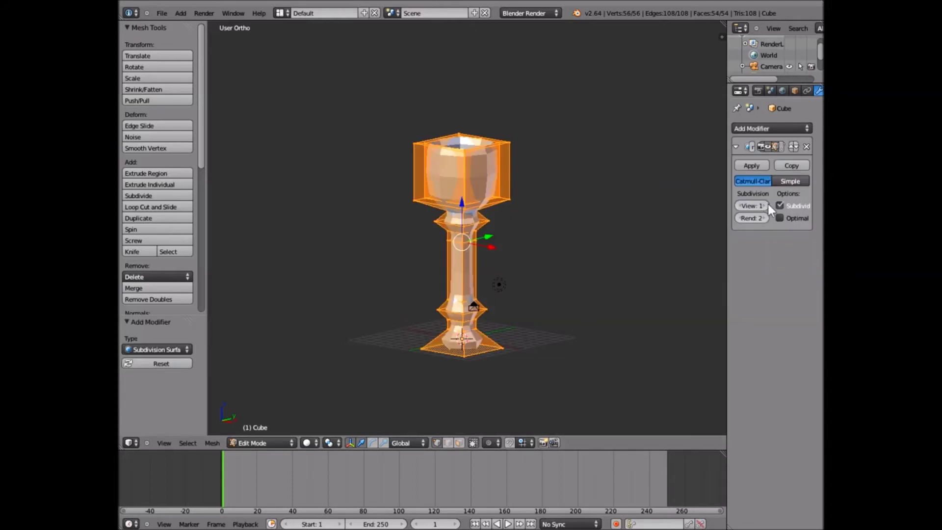
click(763, 207)
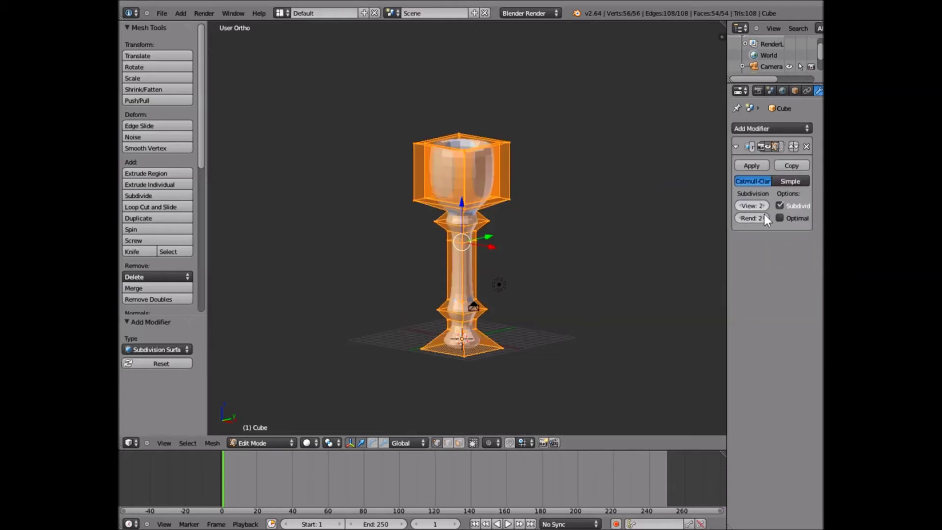
click(764, 219)
- Switch to Object Mode and inspect the smoothed goblet from several sides
middle_drag(448, 206, 299, 444)
click(290, 441)
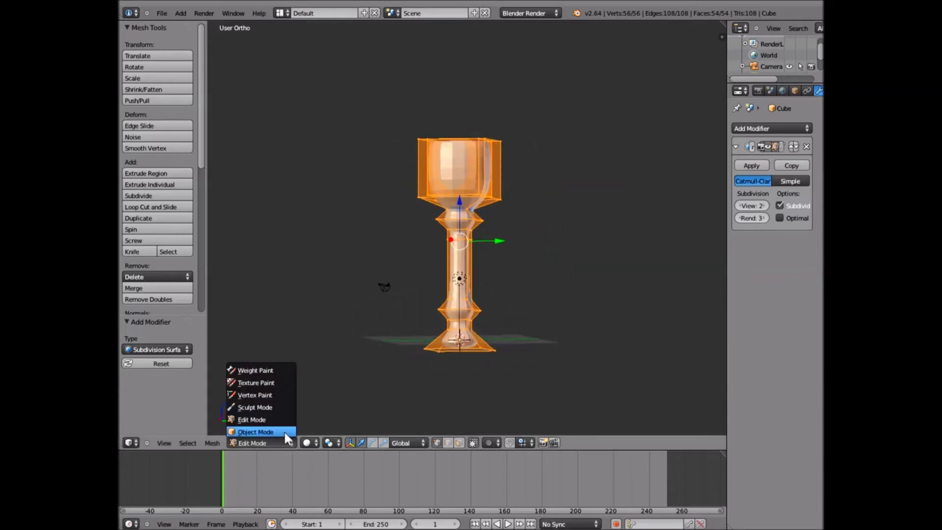
click(283, 429)
middle_drag(619, 259, 521, 273)
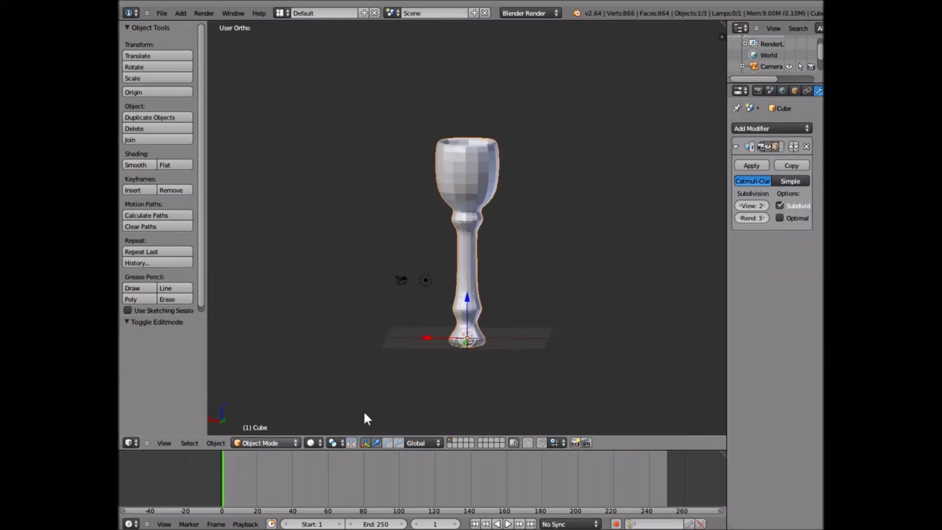
- Return to Edit Mode with nothing selected and show the 3D view's properties sidebar
click(272, 443)
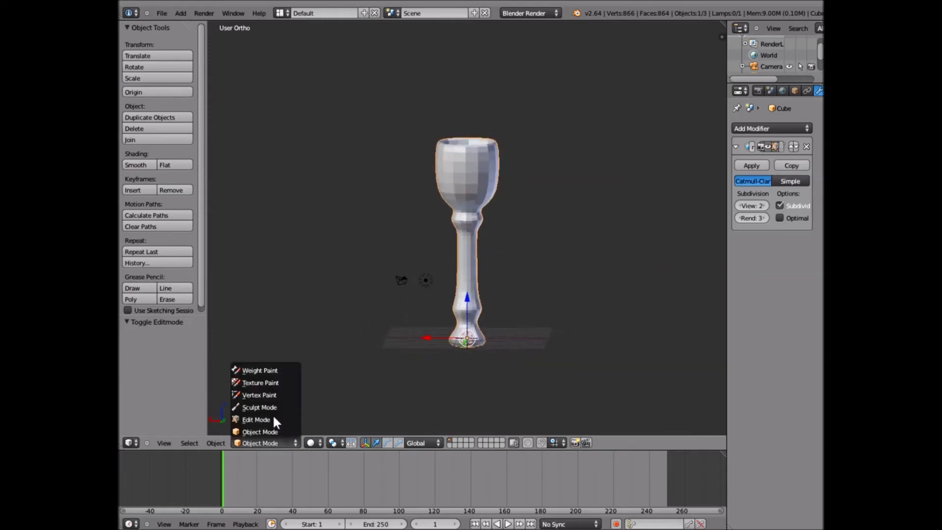
key(Return)
key(a)
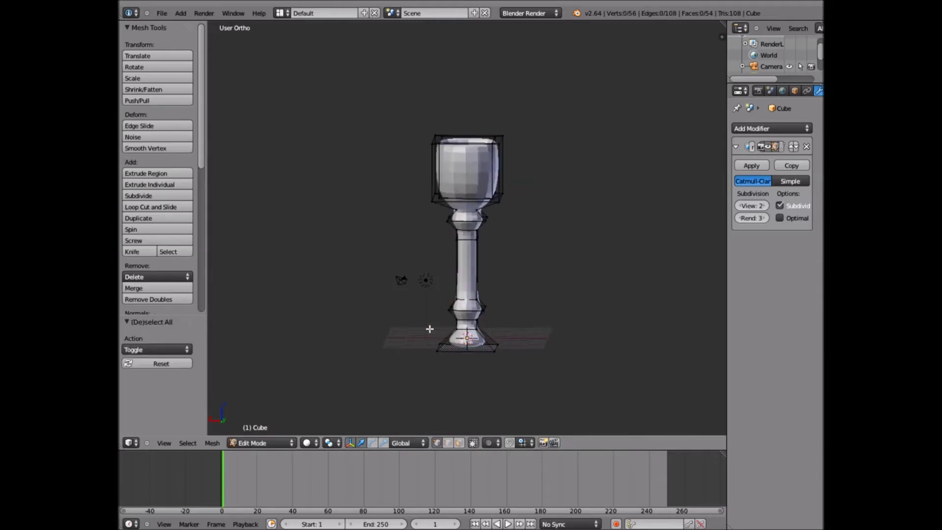
key(n)
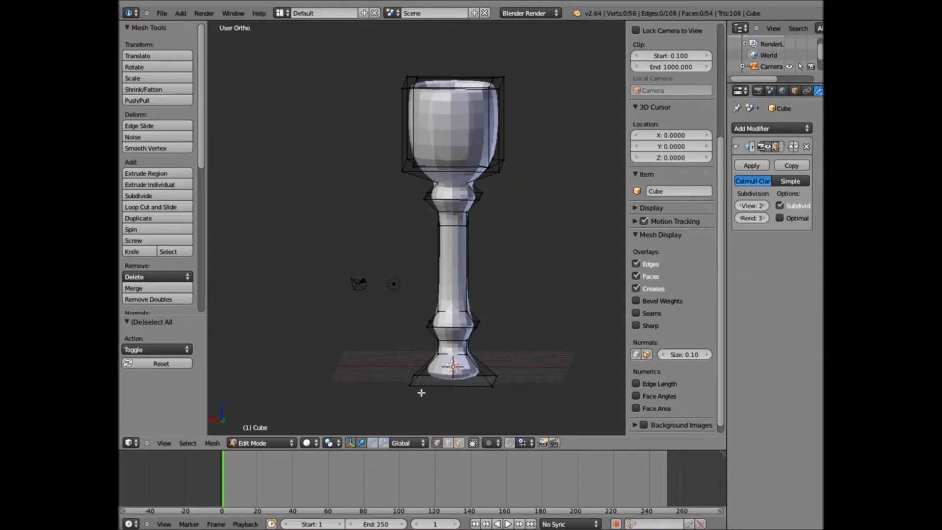
- Hide the properties sidebar and widen the goblet's foot by scaling its bottom vertices outward with the Z axis locked
key(n)
key(b)
drag(419, 389, 606, 412)
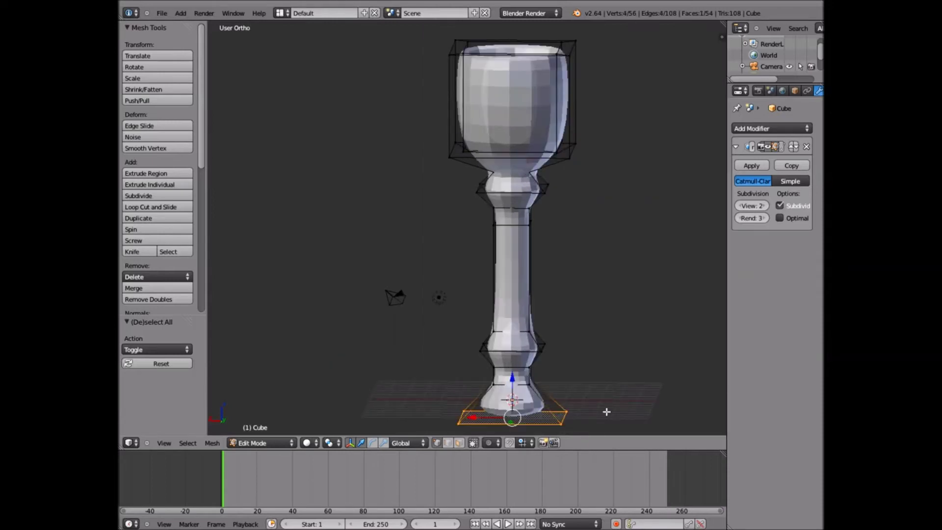
key(s)
key(shift+z)
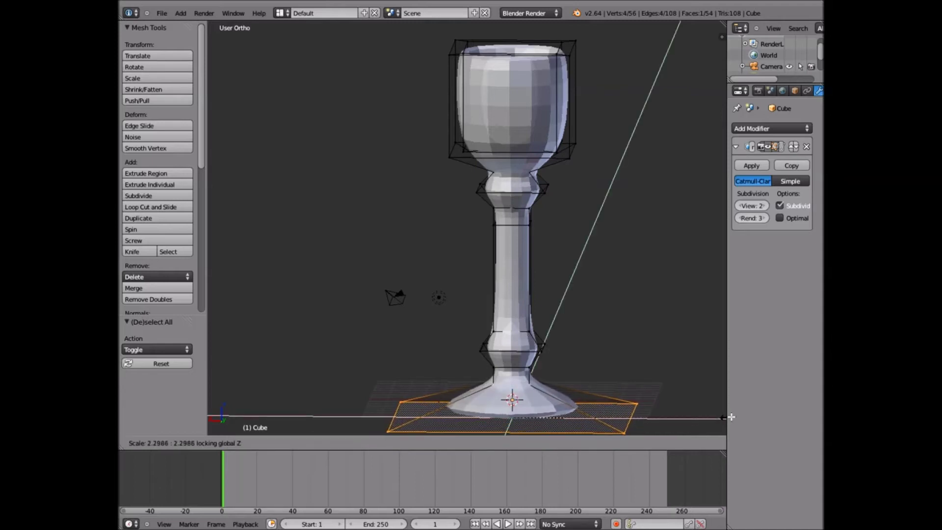
click(642, 397)
middle_drag(642, 397, 219, 437)
- Switch to Object Mode and apply smooth shading to the goblet
click(264, 442)
click(266, 432)
middle_drag(429, 366, 339, 314)
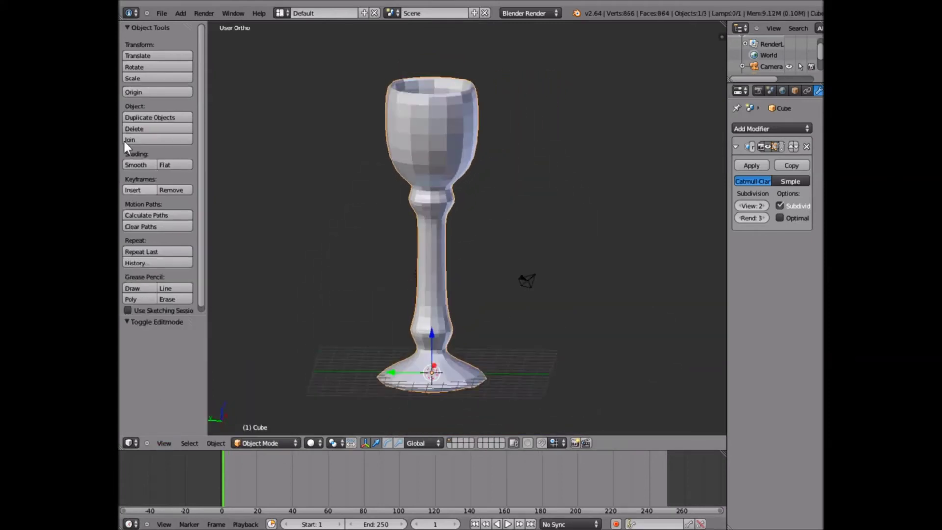
click(140, 165)
- Scale the whole goblet down uniformly by a factor of about 0.118
key(s)
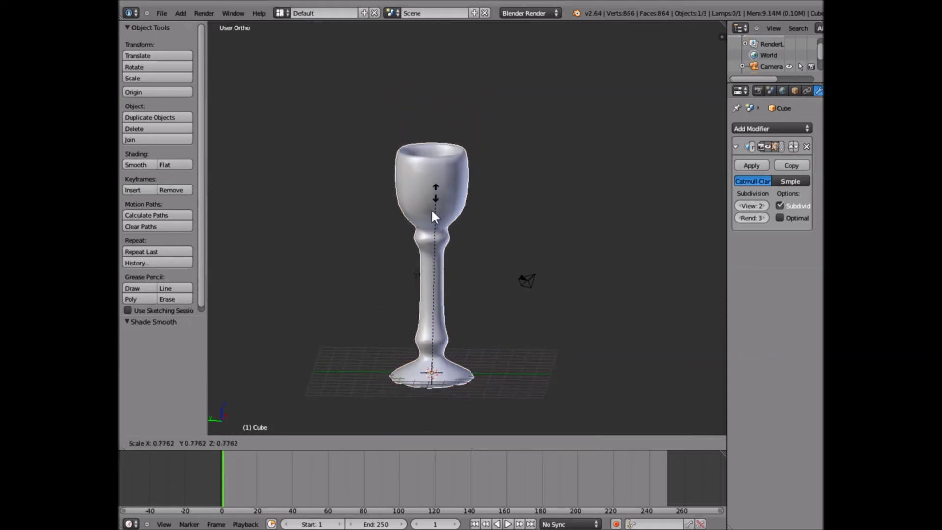
click(430, 345)
middle_drag(482, 367, 456, 276)
scroll(459, 280, down, 2)
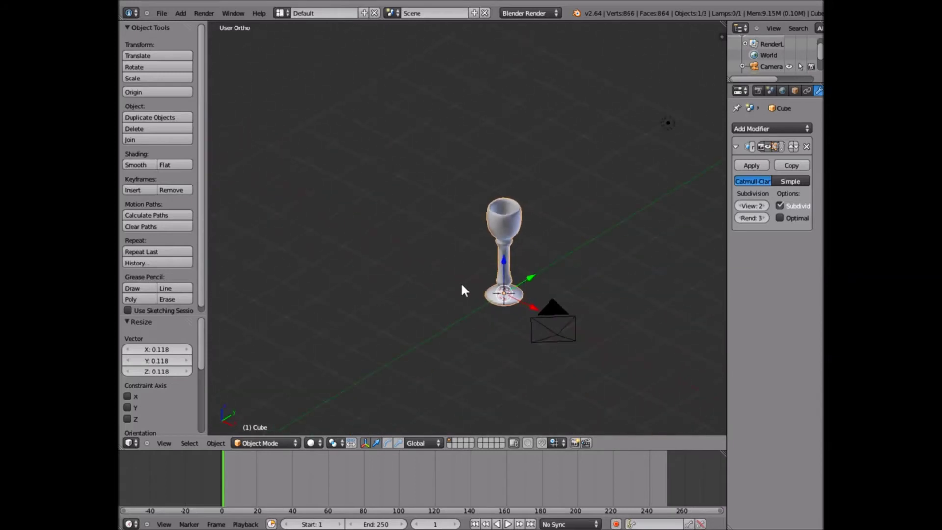
- Add a 32-vertex cylinder and move it about -4.75 along the X axis, away from the goblet
key(shift+a)
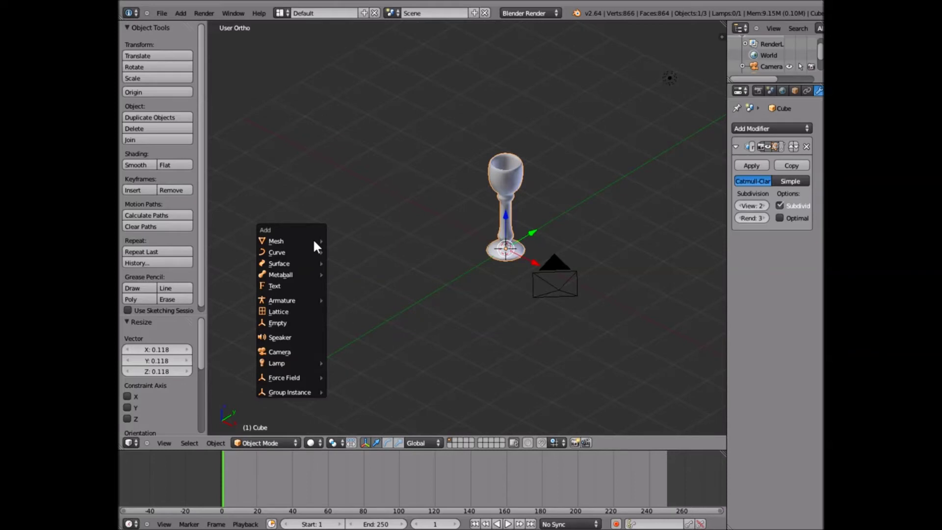
mouse_move(314, 242)
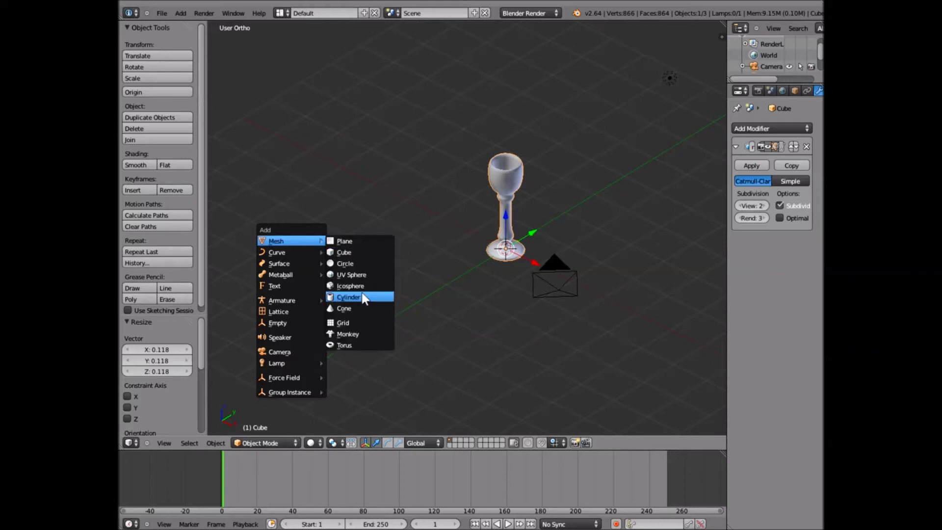
click(348, 297)
key(g)
key(x)
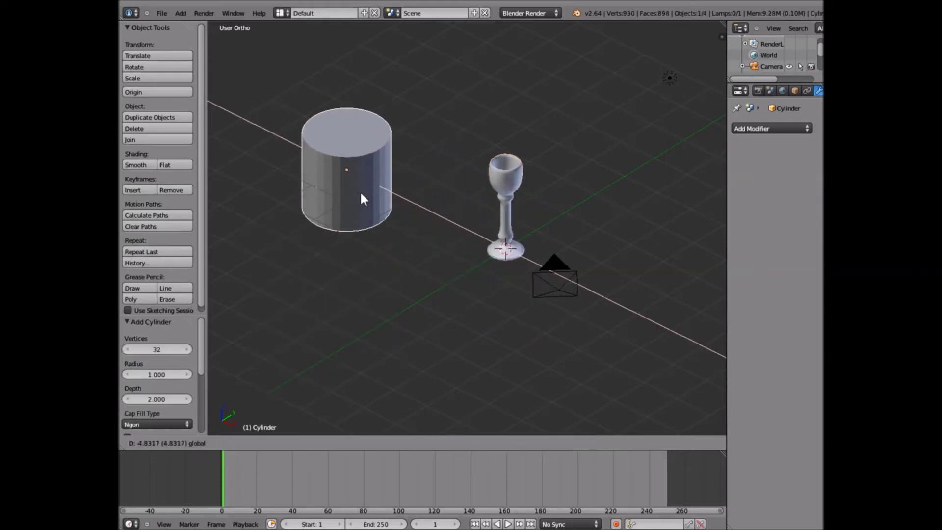
click(354, 191)
- Shrink the cylinder uniformly and raise it about 0.544 along the Z axis
key(s)
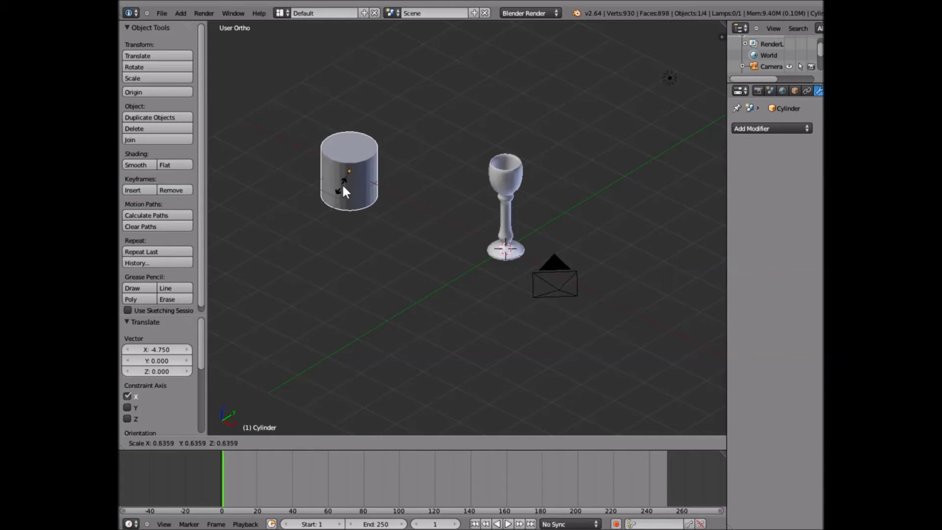
click(343, 178)
click(346, 142)
key(g)
key(z)
click(349, 118)
- In Edit Mode, extrude the cylinder's top face upward and scale it to about 0.752 to form a bottle shoulder
click(237, 438)
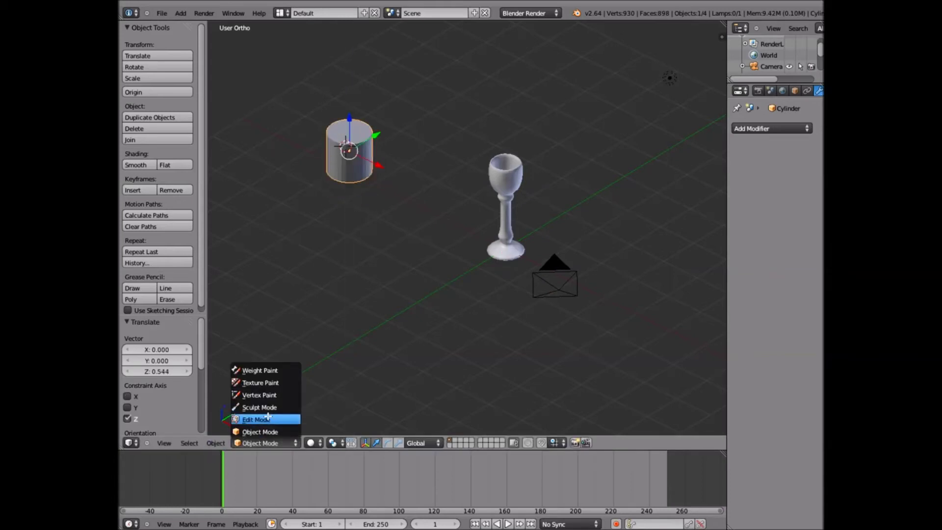
click(256, 419)
middle_drag(275, 308, 275, 244)
key(a)
key(b)
drag(289, 197, 350, 238)
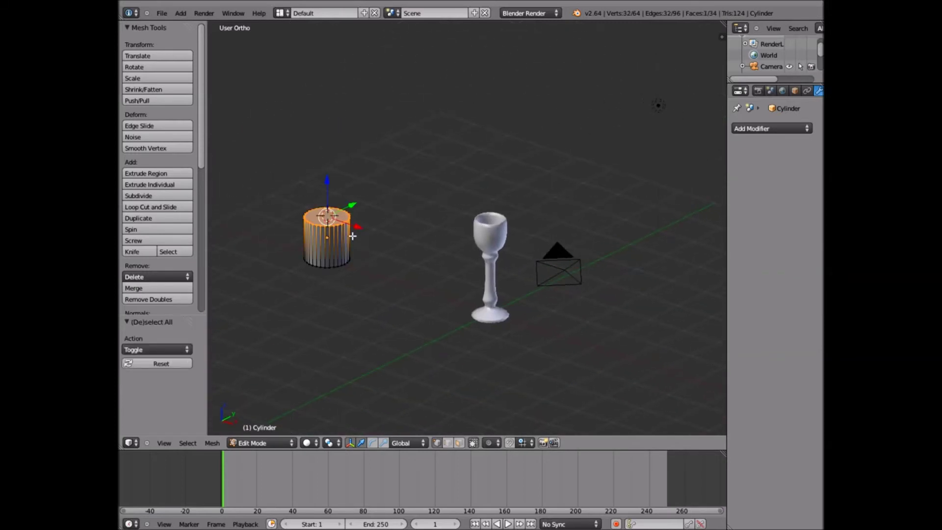
key(e)
click(352, 216)
key(s)
click(337, 216)
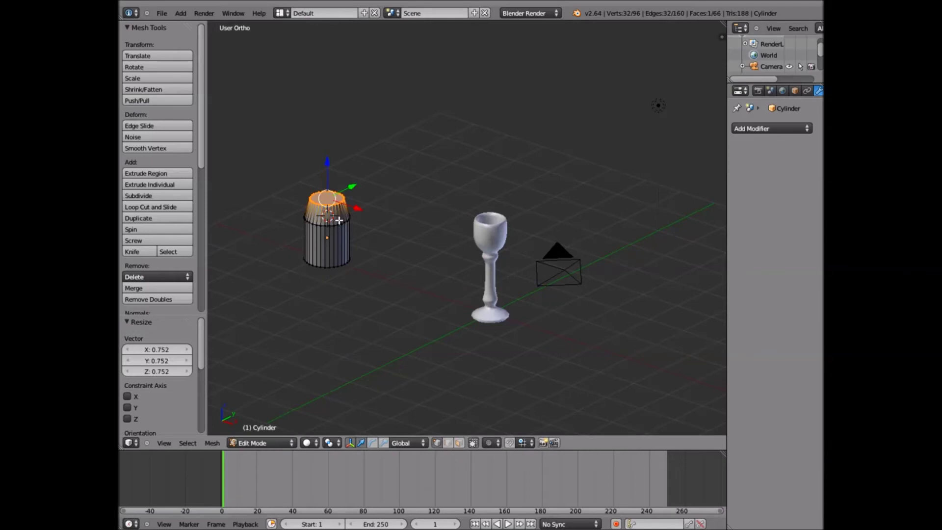
- Extrude the bottle's top again, scale it to about 0.718, and extrude a neck about 0.717 high
key(e)
click(329, 202)
key(s)
click(326, 205)
key(e)
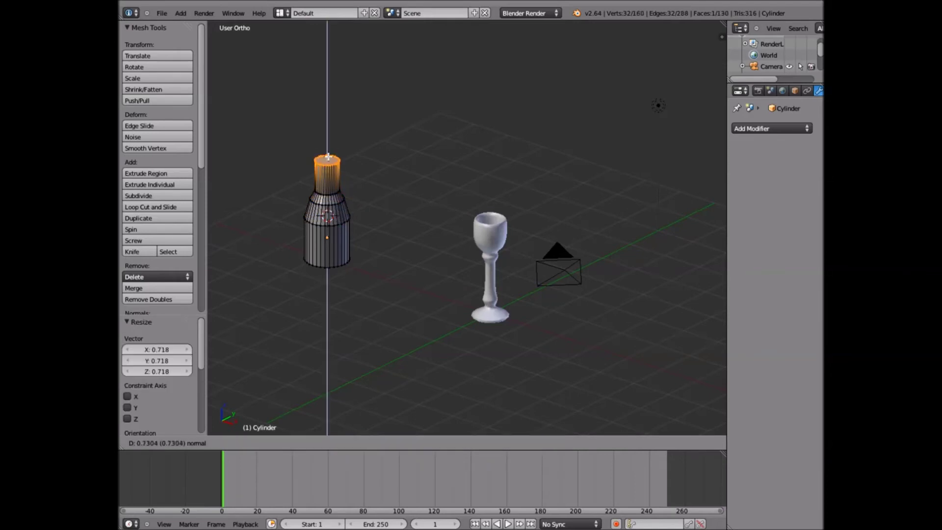
click(327, 162)
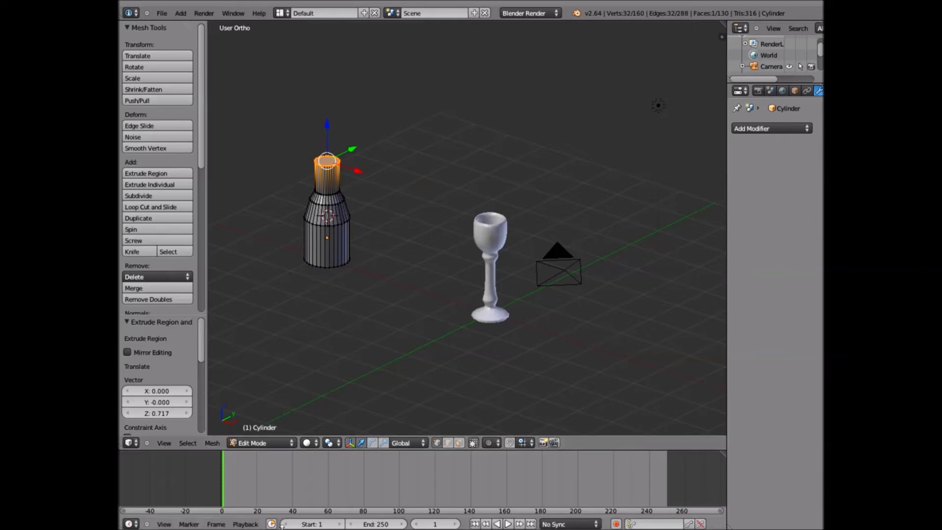
- Return to Object Mode and apply smooth shading to the bottle
click(287, 443)
click(285, 432)
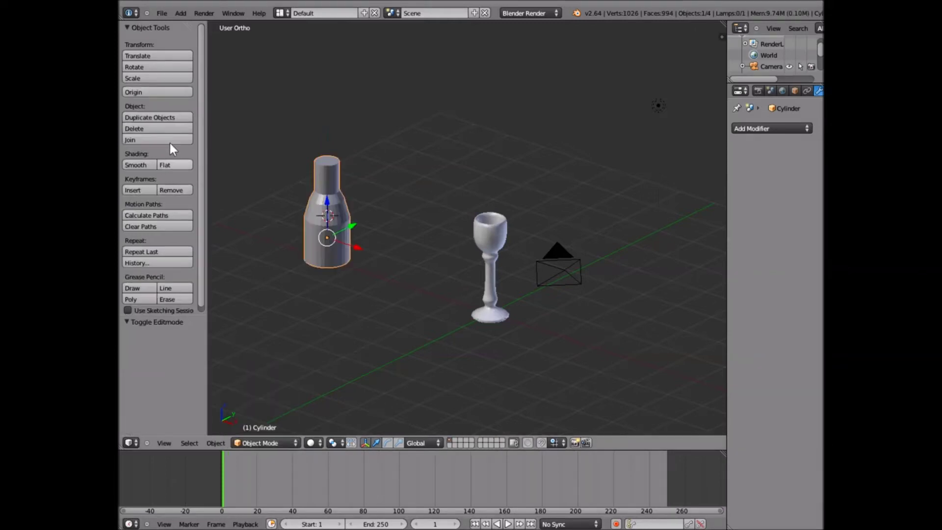
click(149, 164)
middle_drag(282, 246, 434, 234)
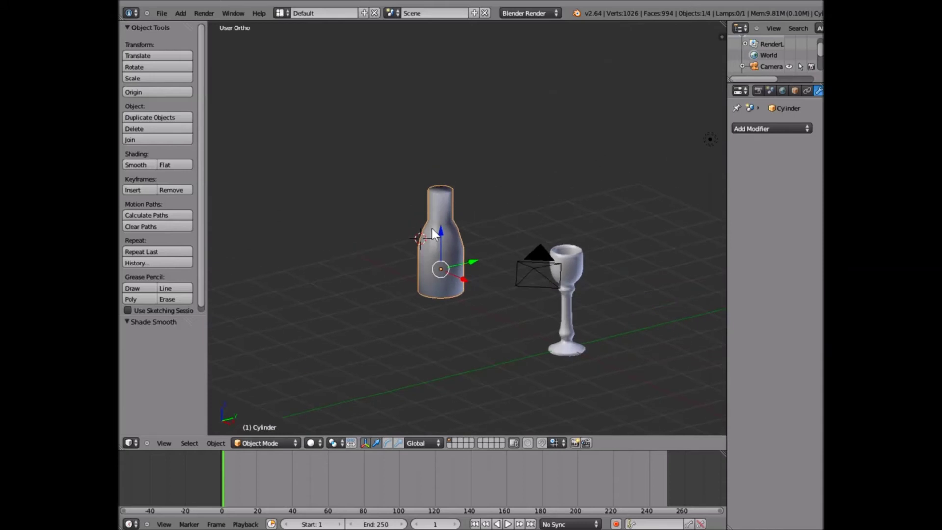
- Delete the bottle from the scene
key(x)
key(shift+a)
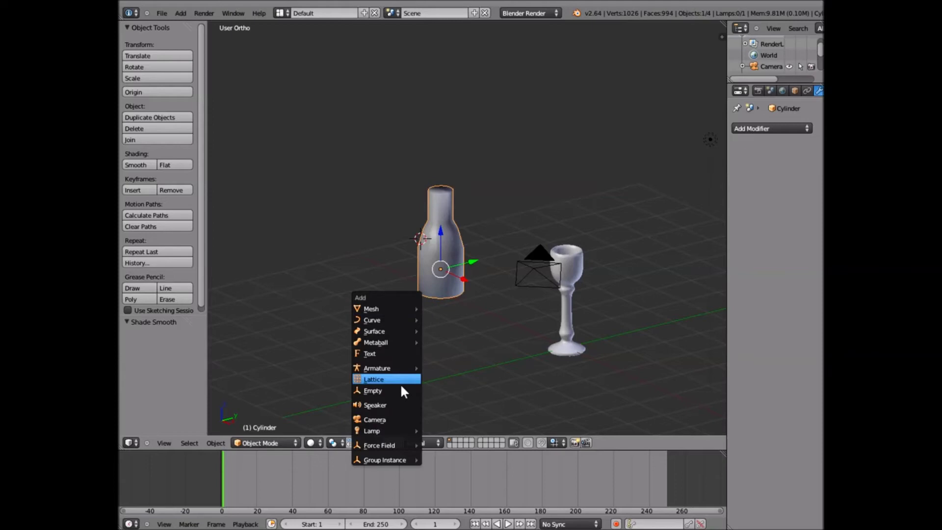
key(x)
click(457, 241)
- Duplicate the goblet and move the copy along the negative X axis beside the original
middle_drag(480, 332, 480, 290)
right_click(479, 289)
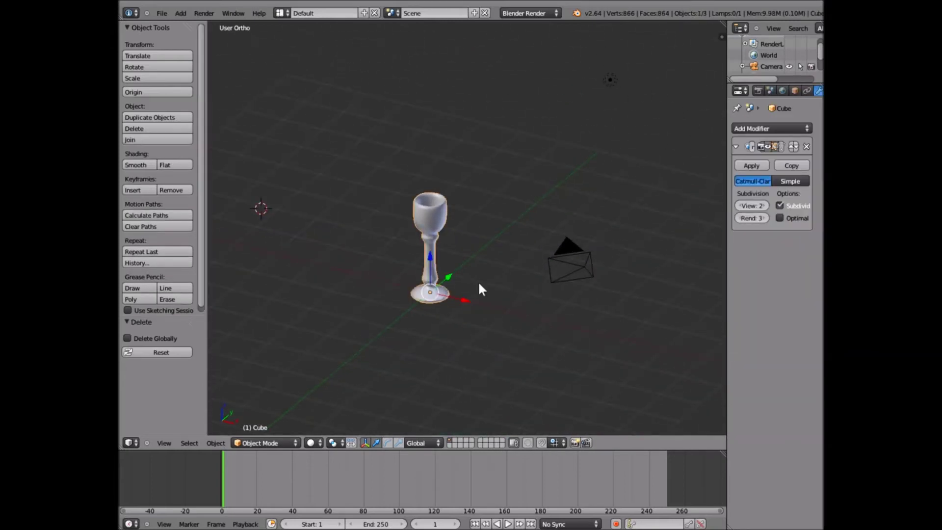
key(shift+d)
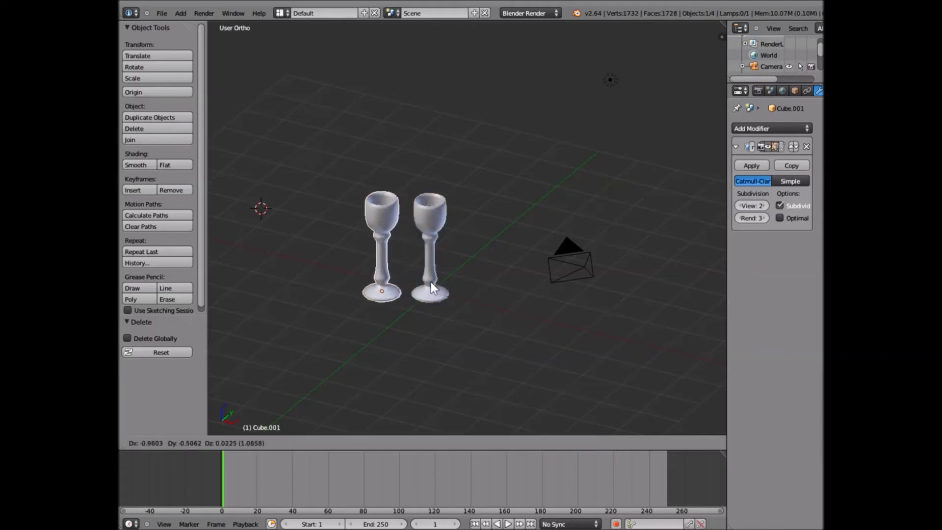
right_click(455, 295)
key(g)
key(x)
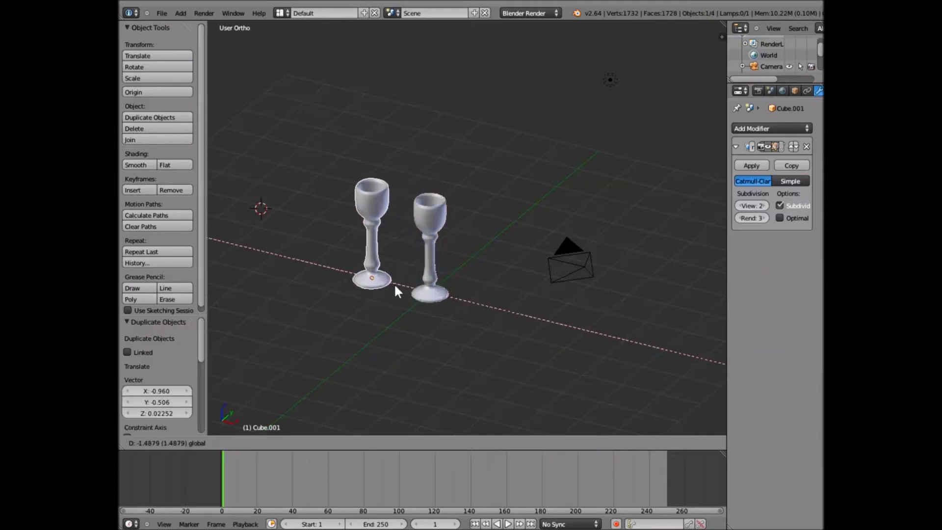
click(387, 258)
- Shift the goblet copy about 0.055 along the Y axis and enlarge it by a factor of about 1.263
key(g)
key(y)
click(387, 257)
key(s)
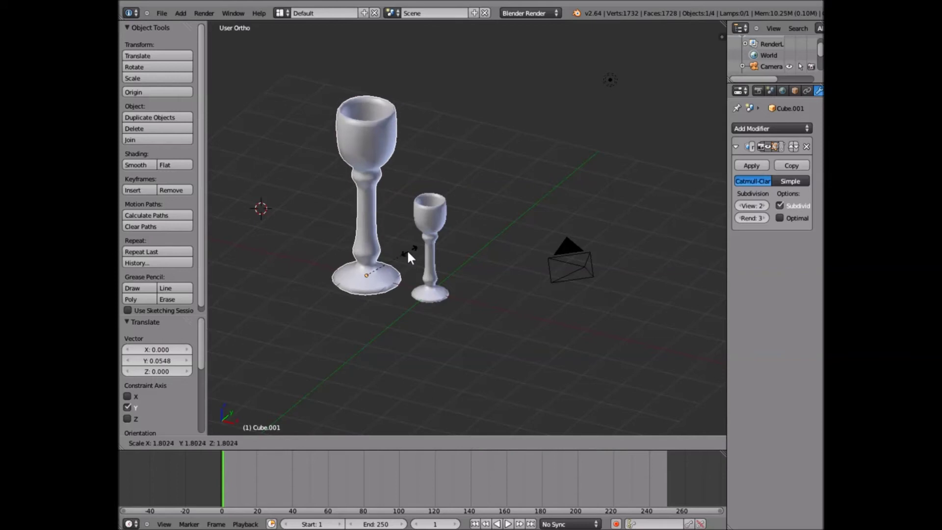
click(396, 257)
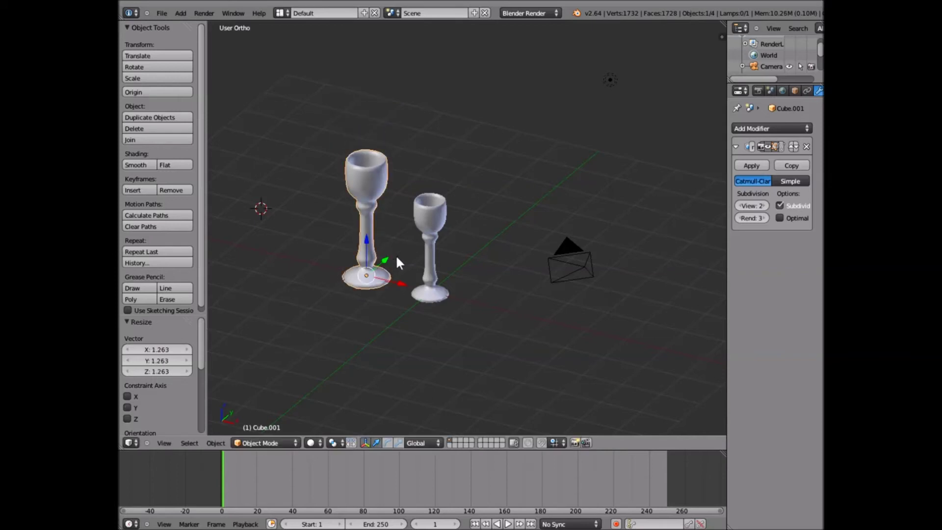
- Duplicate the enlarged goblet, move the copy along Y and X behind the others, and scale it by about 1.062
key(shift+d)
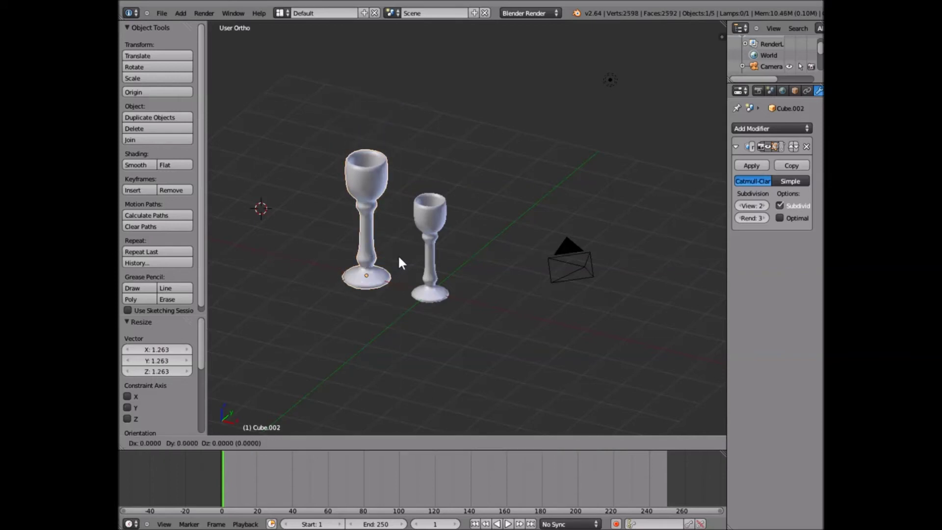
right_click(391, 252)
key(g)
key(y)
click(451, 244)
key(g)
key(x)
key(s)
click(472, 256)
- Check the arrangement of the three goblets and clear the selection
middle_drag(472, 256, 389, 180)
right_click(431, 248)
click(431, 248)
right_click(426, 269)
right_click(387, 175)
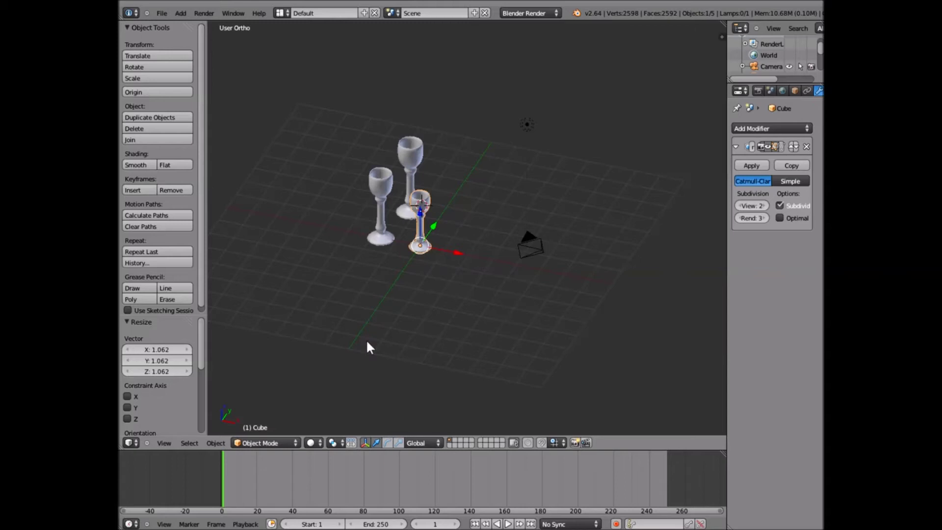
key(a)
key(a)
key(a)
key(shift+a)
mouse_move(400, 332)
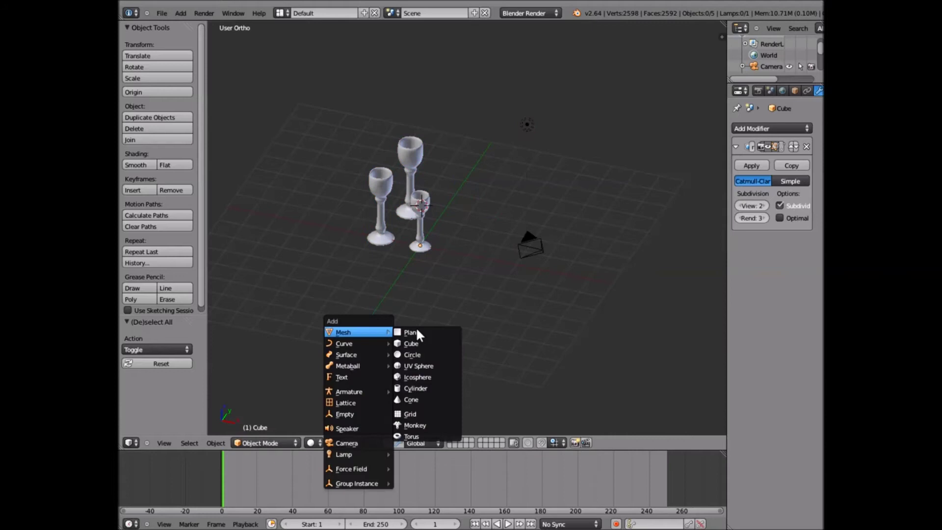
click(417, 329)
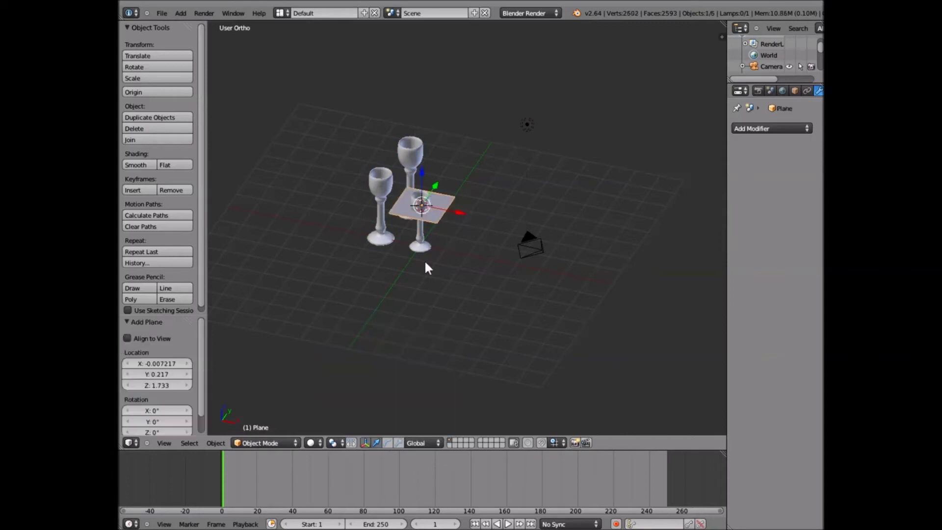
key(x)
click(424, 261)
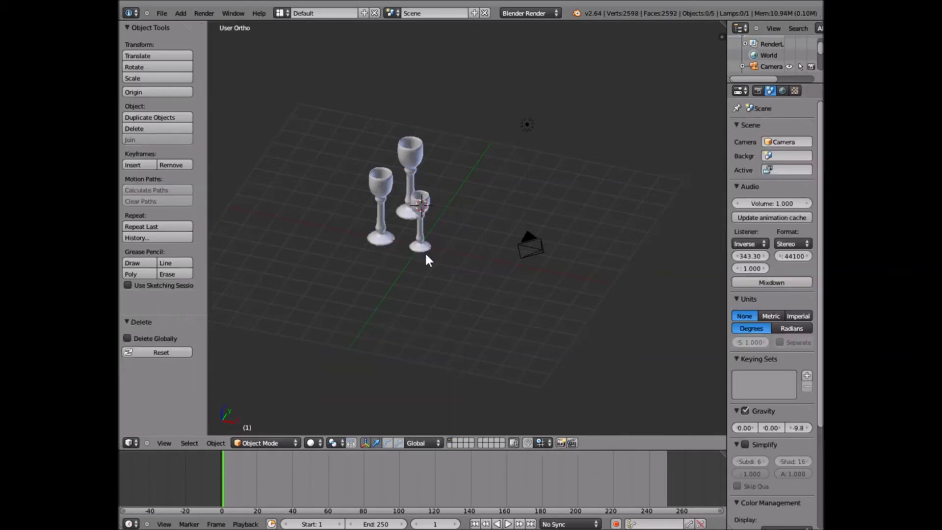
- Reset the 3D cursor to the world origin and add a plane there
key(shift+c)
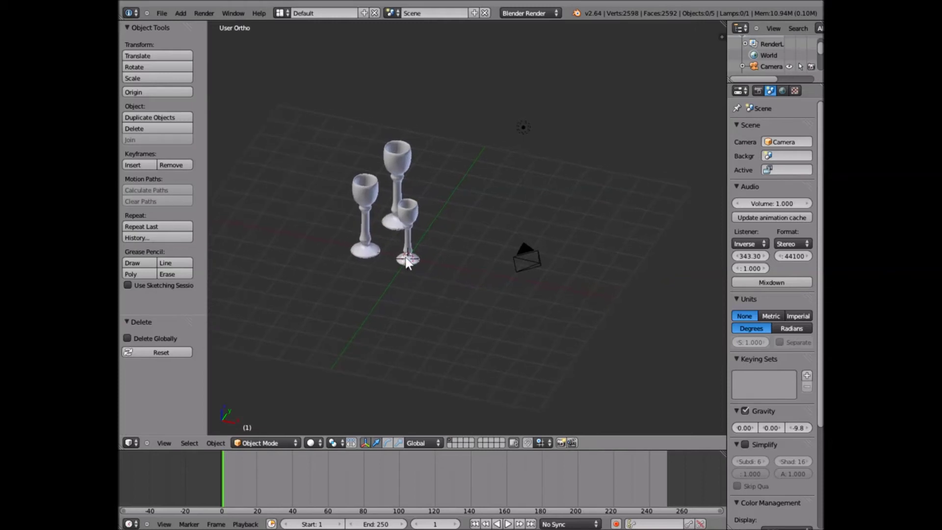
key(shift+a)
click(434, 255)
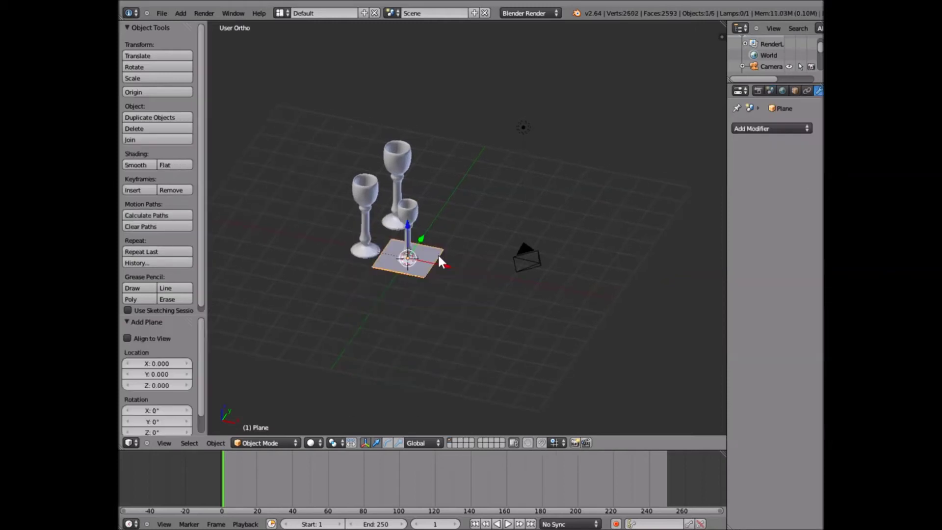
- Enlarge the plane into a large ground surface by scaling it about 10.333 times and again by about 12.893
key(s)
click(622, 281)
key(s)
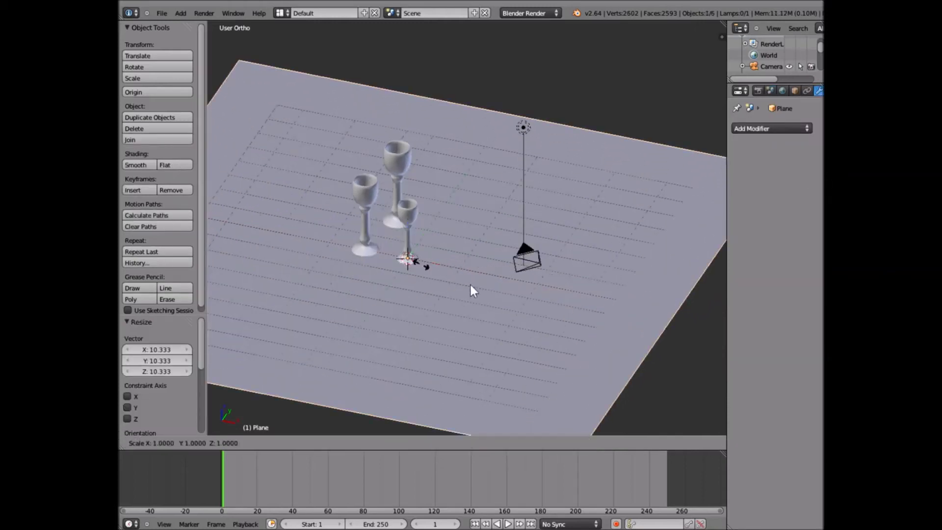
key(Escape)
scroll(525, 293, down, 5)
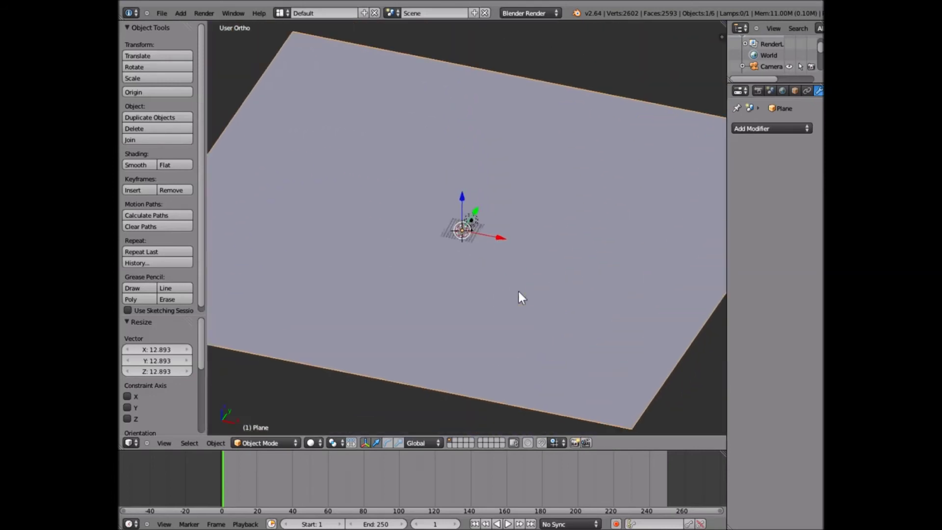
middle_drag(521, 298, 478, 241)
drag(477, 238, 470, 298)
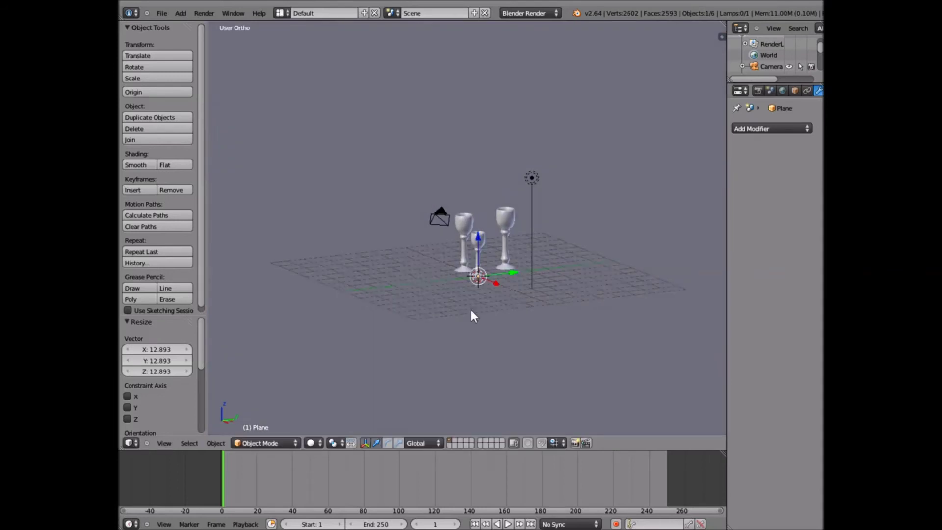
scroll(470, 307, up, 5)
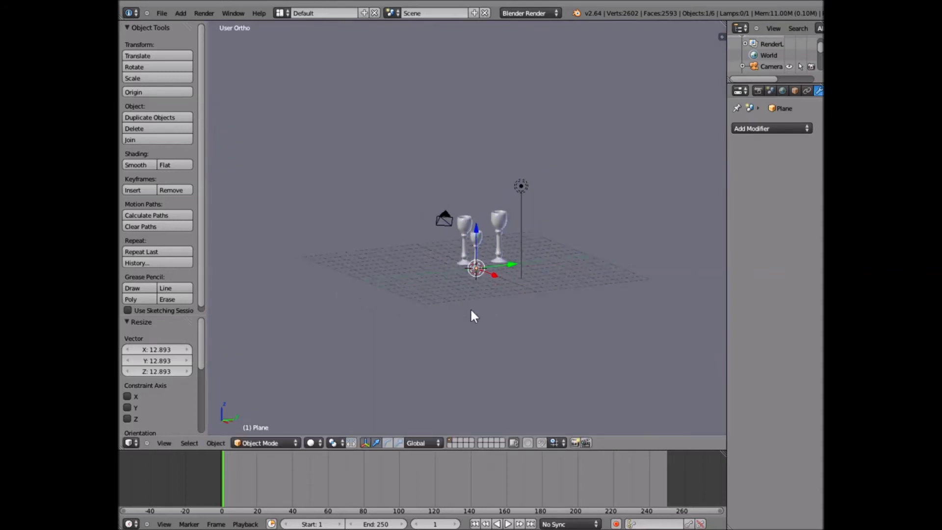
- Adjust the goblets' heights so their feet rest on the ground plane, raising the largest one about 0.084 along Z
right_click(459, 227)
key(ctrl+1)
drag(460, 298, 567, 269)
right_click(497, 318)
right_click(556, 205)
right_click(557, 204)
right_click(560, 208)
drag(563, 290, 561, 287)
middle_drag(520, 319, 554, 314)
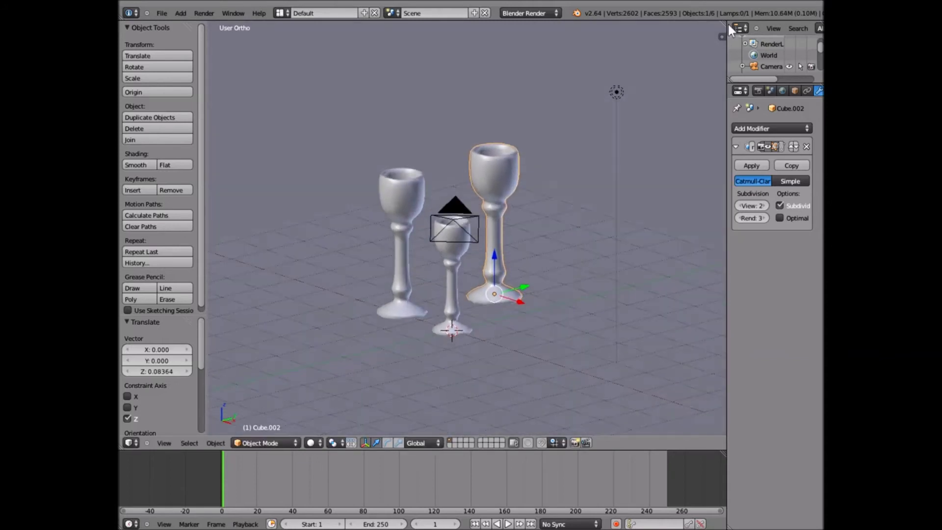
- Split the 3D view into two side-by-side views and hide the tool shelf in the second one
drag(700, 27, 460, 132)
key(t)
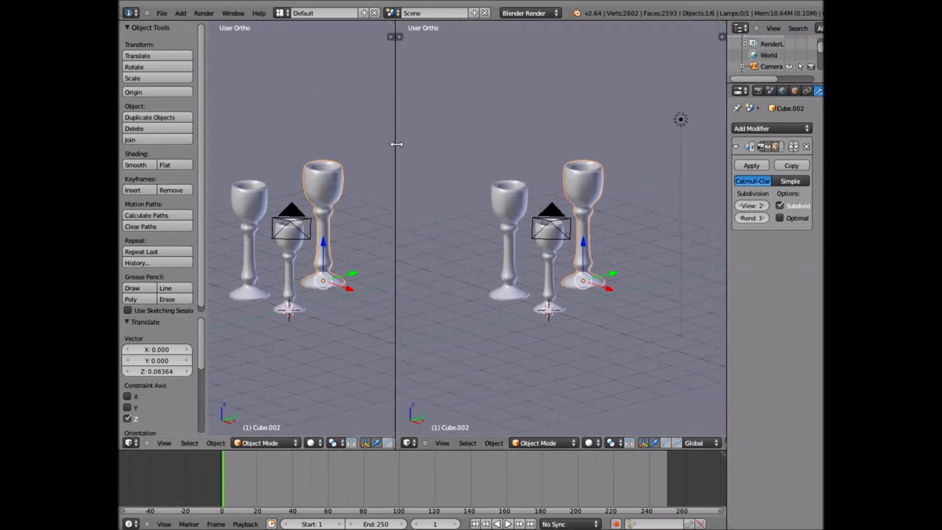
- Widen the first 3D view of the split pair and switch it to the camera view
drag(394, 142, 497, 155)
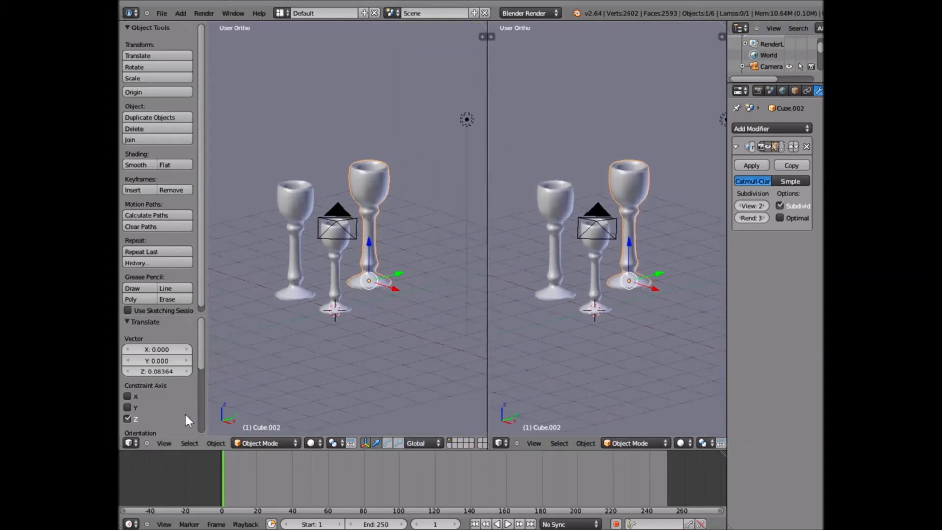
click(171, 443)
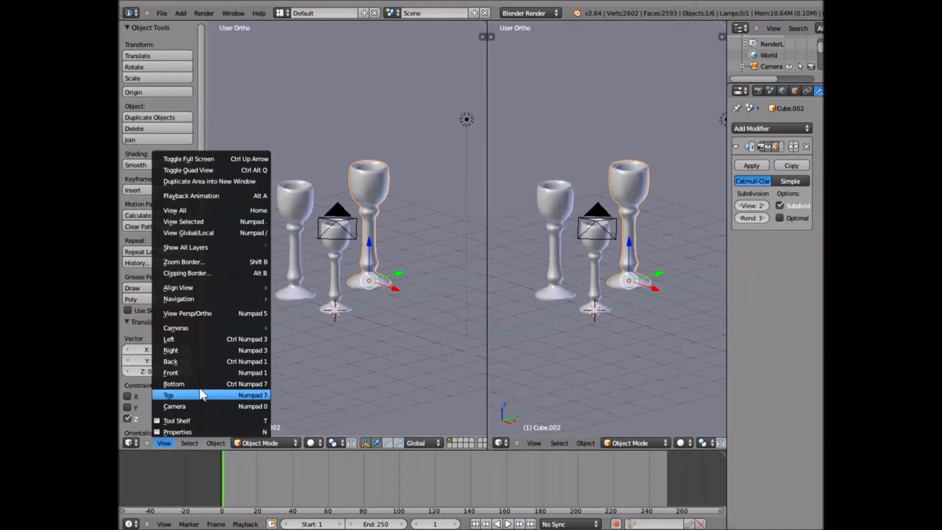
click(192, 405)
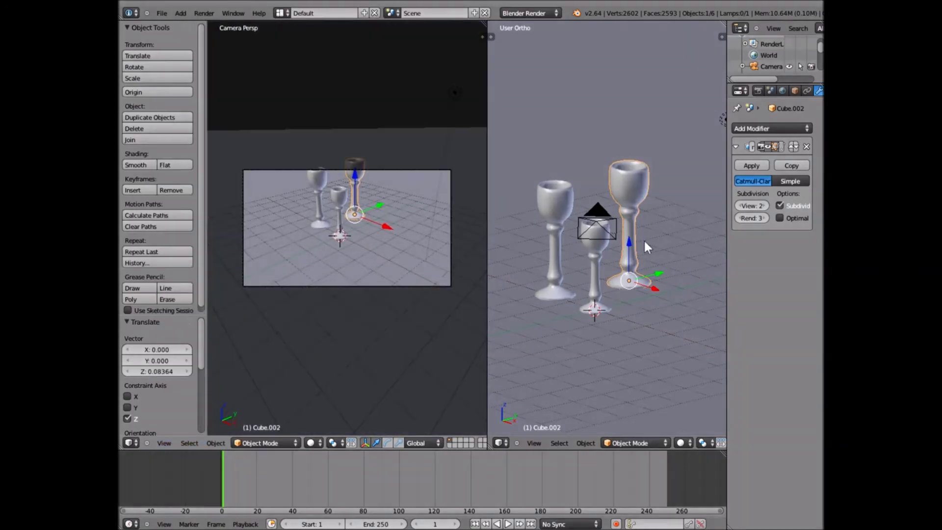
- Select the camera and reposition it, including a shift of about 1.032 along X, so its frame contains all three goblets
middle_drag(643, 239, 538, 210)
right_click(534, 210)
mouse_move(557, 257)
middle_down()
mouse_move(582, 263)
mouse_move(552, 240)
middle_up()
drag(548, 232, 554, 213)
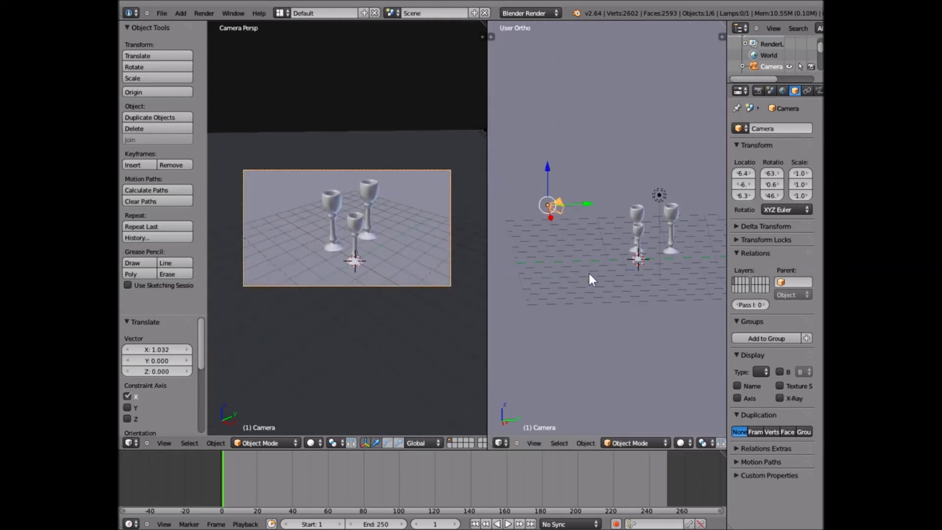
scroll(588, 272, down, 2)
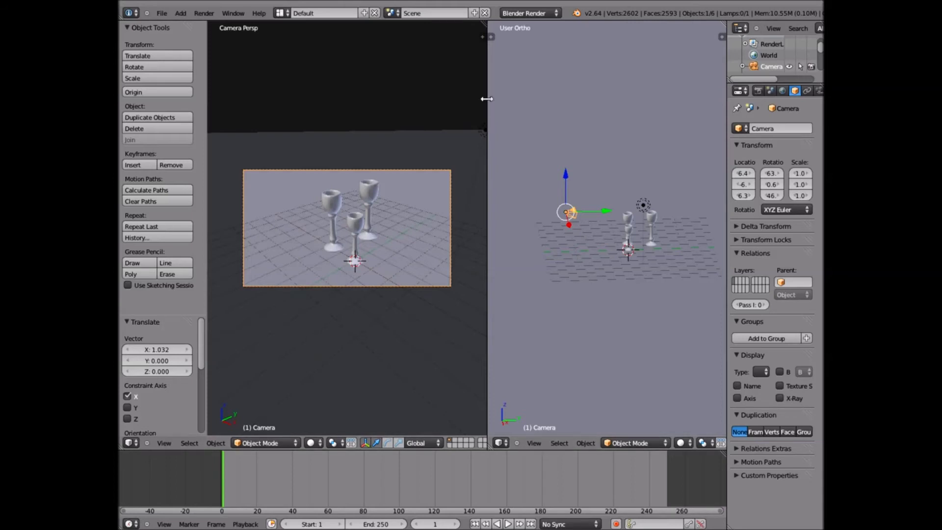
- Join the two 3D views into a single area, keeping the User Ortho view and dropping the camera view
right_click(485, 102)
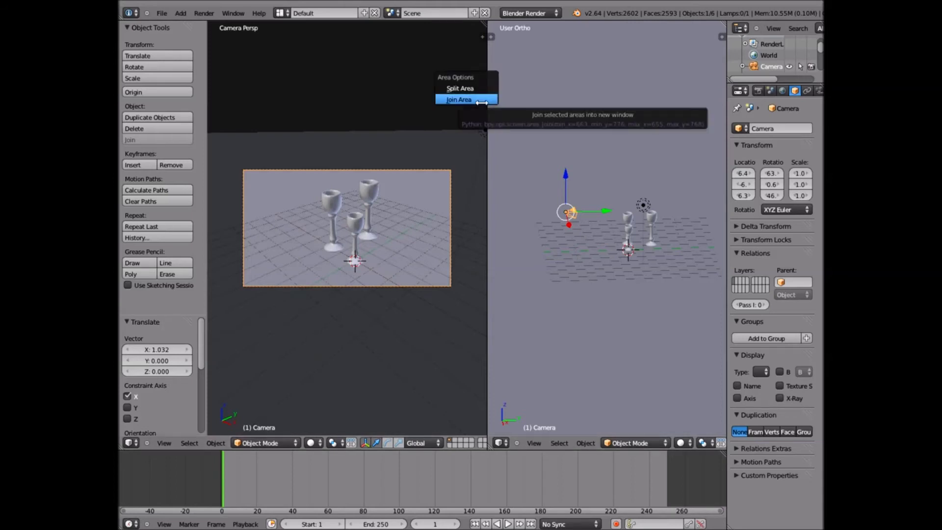
click(482, 102)
click(399, 109)
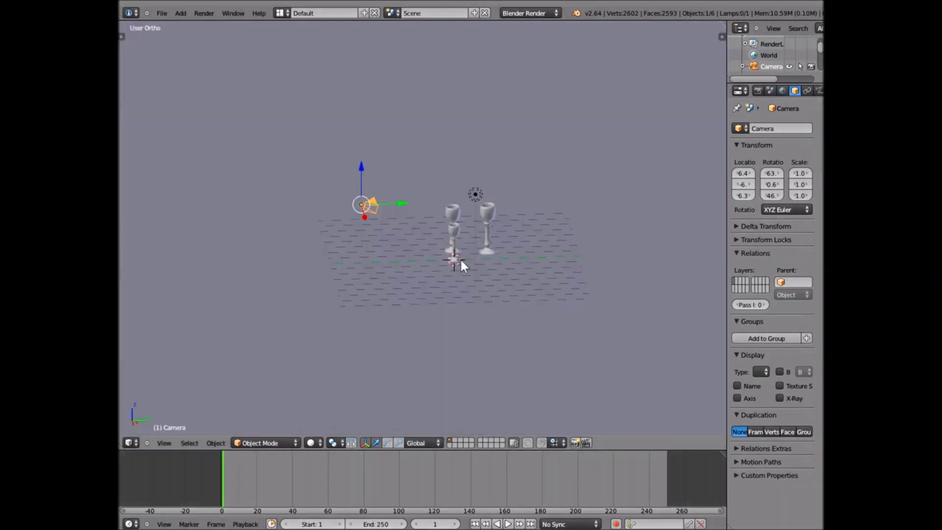
- Select the ground plane and move it away from the world origin toward the camera's side of the scene
middle_drag(460, 258, 767, 193)
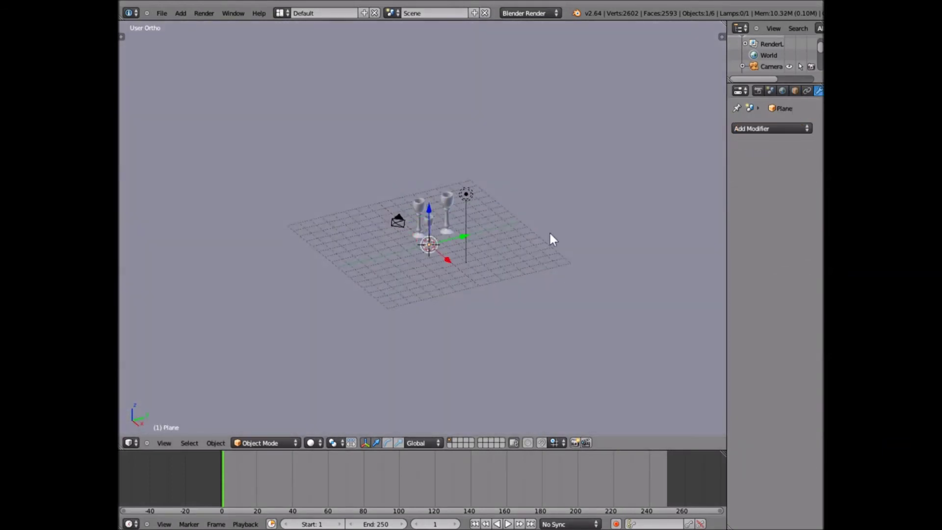
key(g)
click(462, 277)
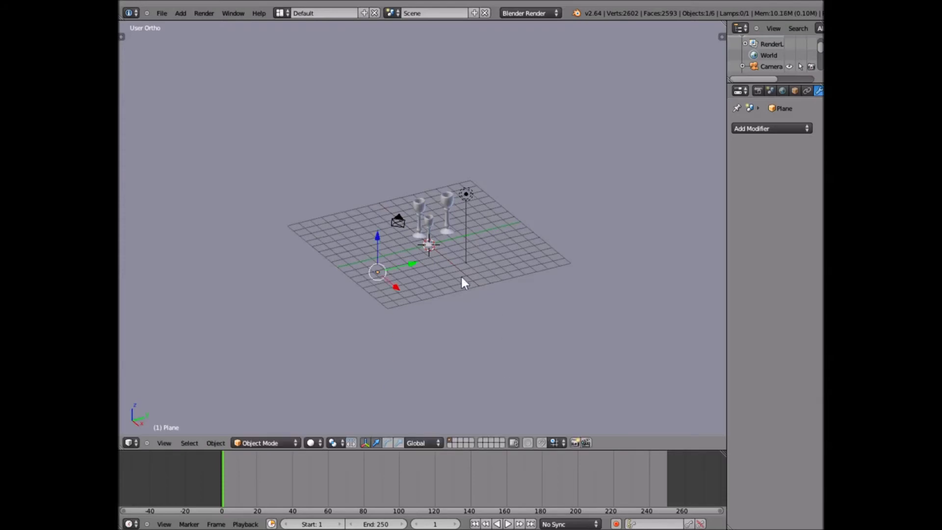
scroll(460, 278, up, 5)
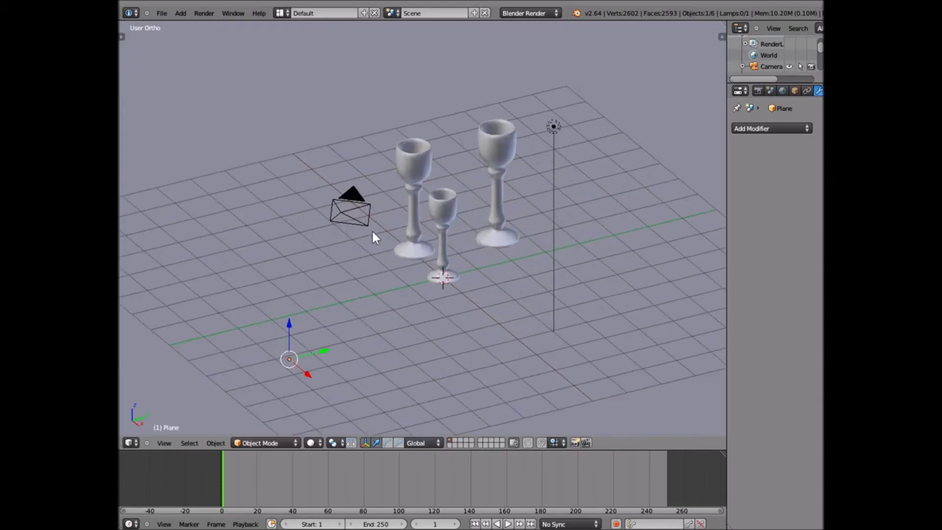
right_click(372, 233)
scroll(372, 232, down, 3)
right_click(416, 328)
mouse_move(415, 327)
middle_down()
mouse_move(464, 246)
mouse_move(407, 311)
middle_up()
scroll(417, 302, down, 4)
scroll(421, 298, up, 4)
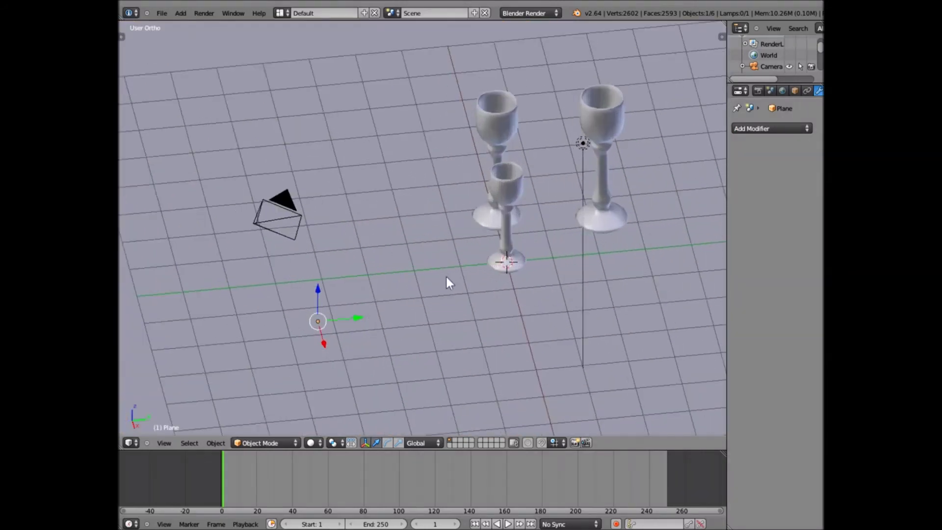
scroll(446, 277, down, 3)
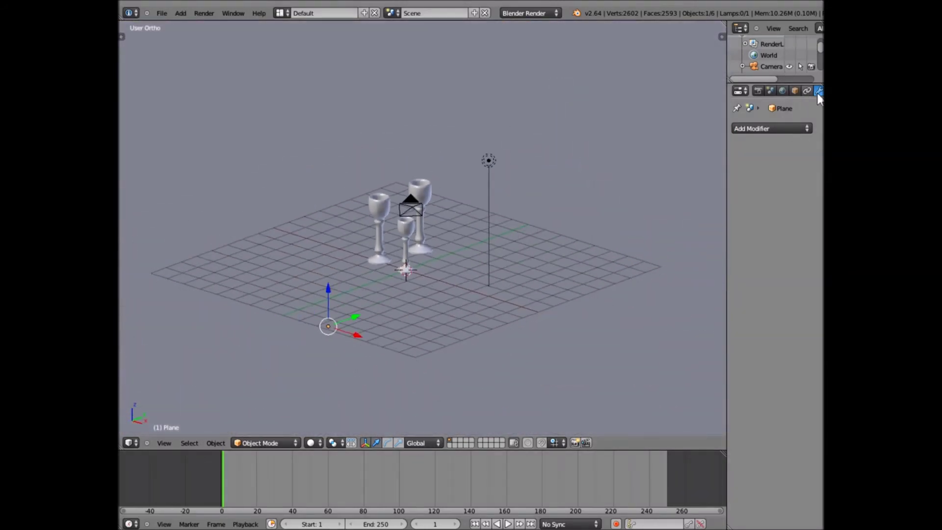
- Widen the properties area enough to reach the material settings and add a new material to the ground plane
click(795, 91)
click(782, 90)
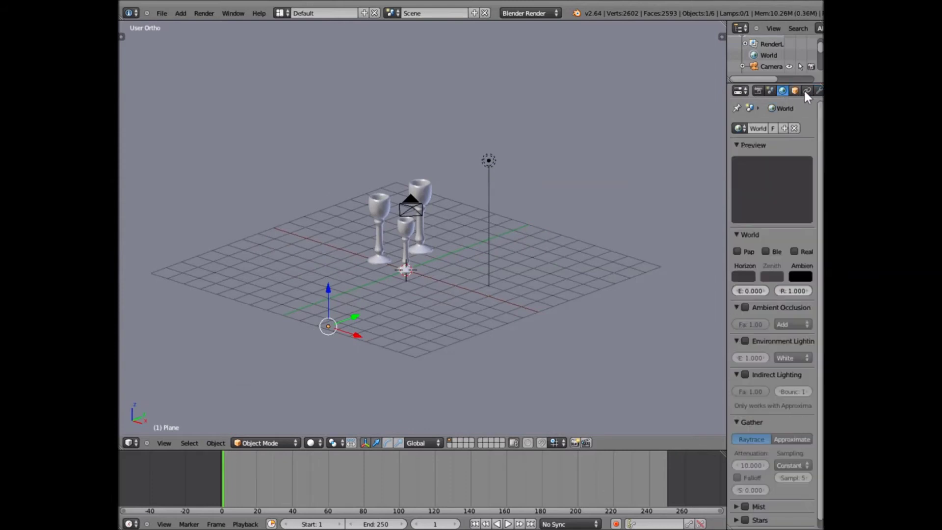
drag(726, 129, 702, 128)
click(818, 91)
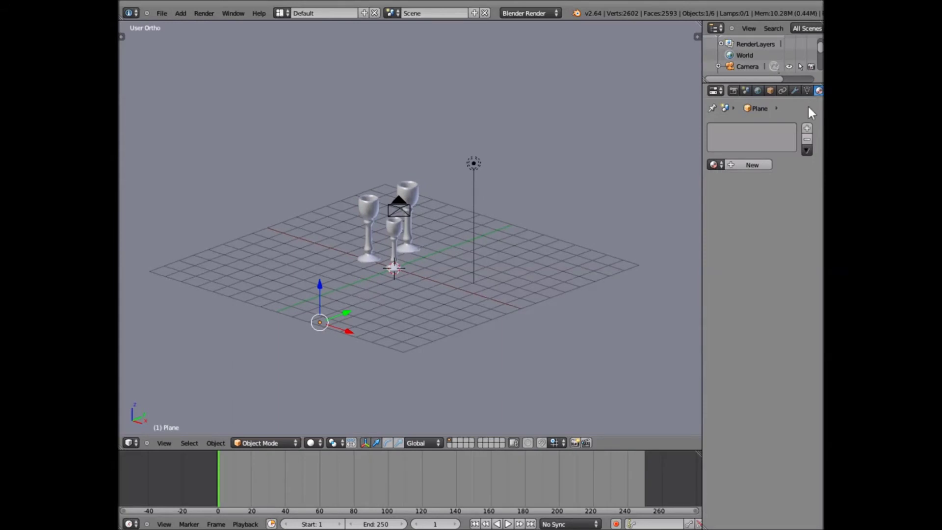
click(754, 165)
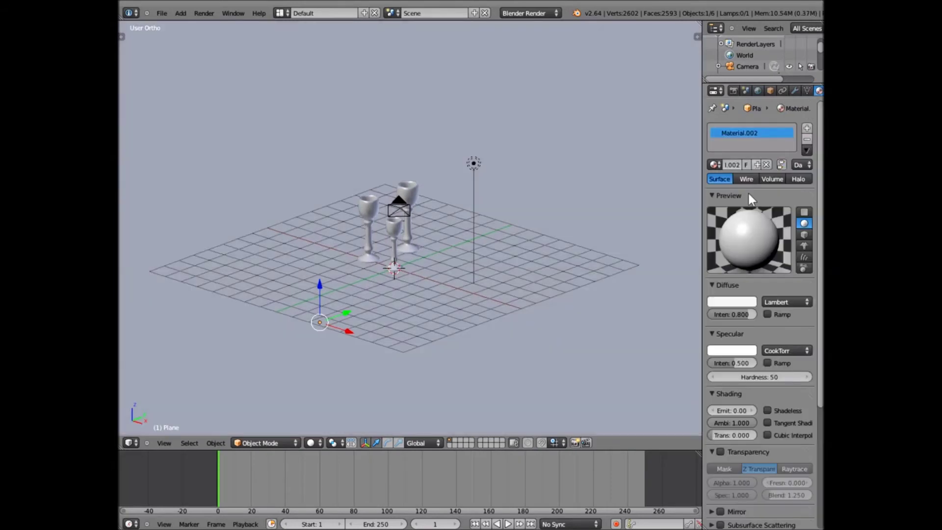
- Set the ground plane material's diffuse colour to golden yellow and darken it to a deep brown
click(722, 303)
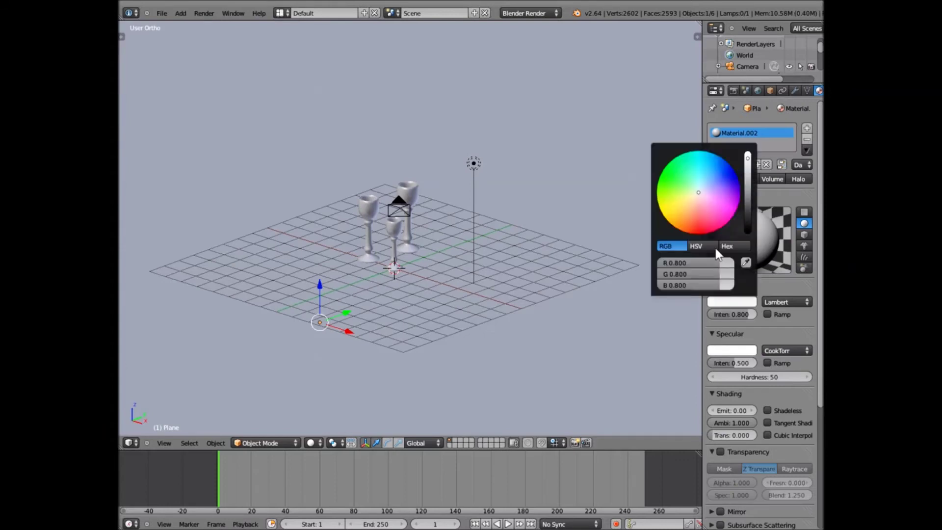
drag(696, 196, 665, 225)
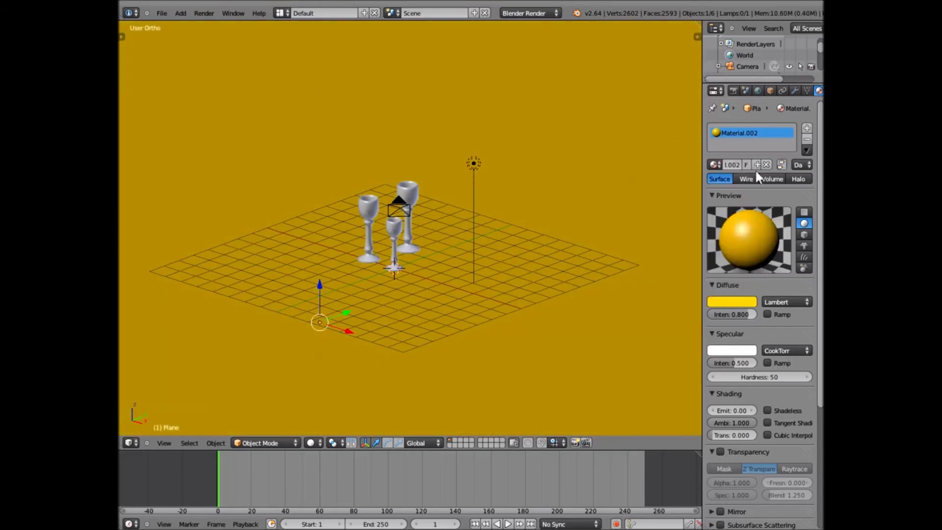
click(731, 302)
mouse_move(748, 197)
mouse_down()
mouse_move(749, 215)
mouse_move(747, 202)
mouse_up()
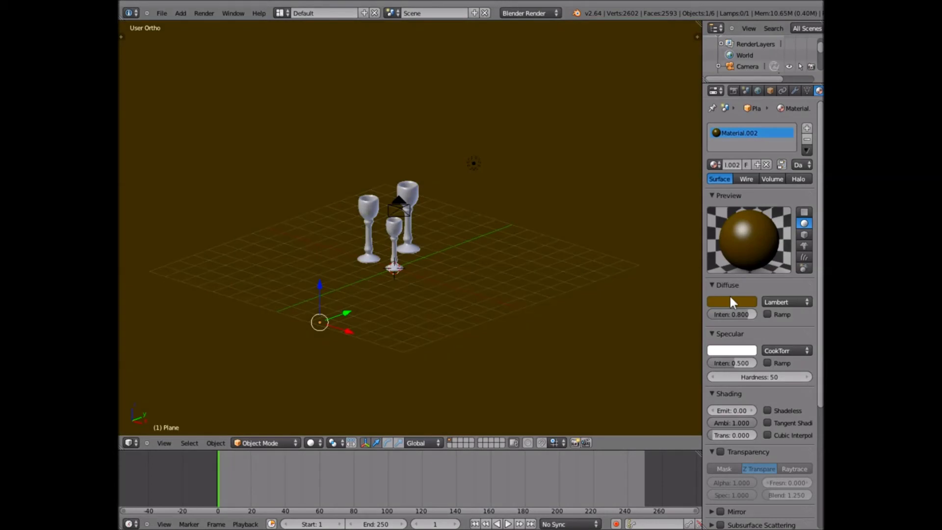
scroll(729, 294, down, 3)
scroll(680, 309, up, 1)
scroll(514, 314, down, 2)
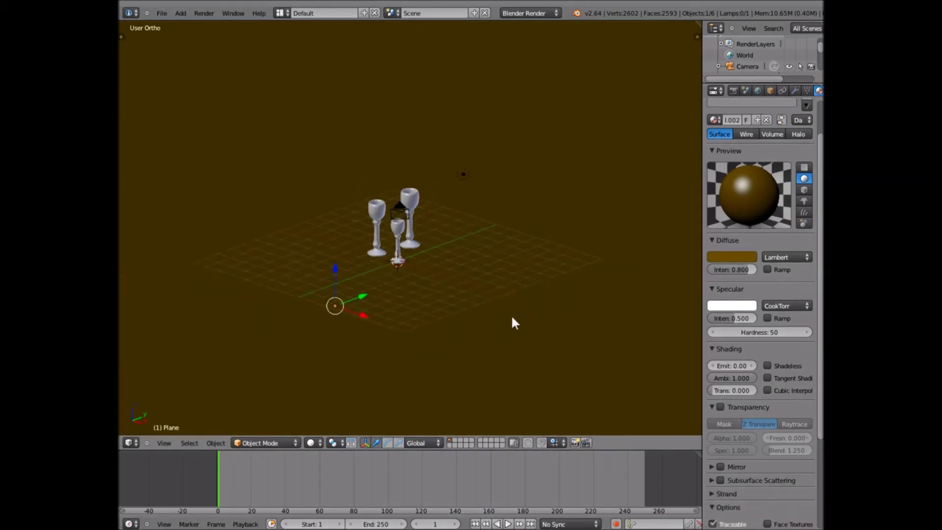
- Select the smallest goblet and set its shared material's diffuse colour to a darker green with red and blue at 0
middle_drag(513, 318, 438, 224)
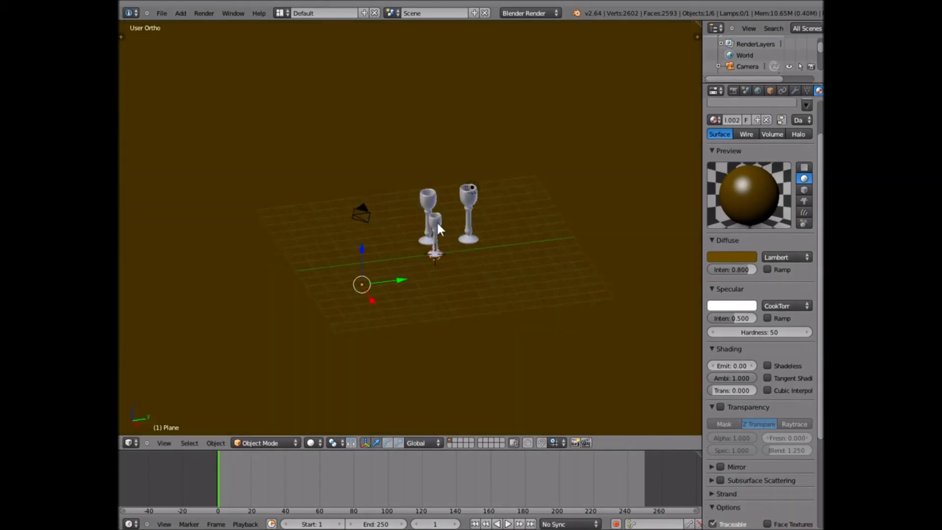
right_click(438, 226)
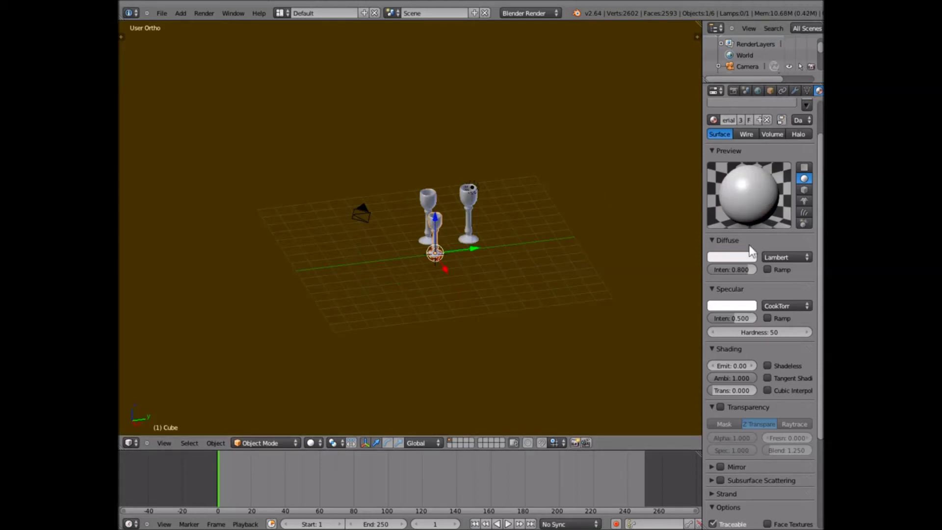
click(731, 256)
drag(698, 149, 656, 124)
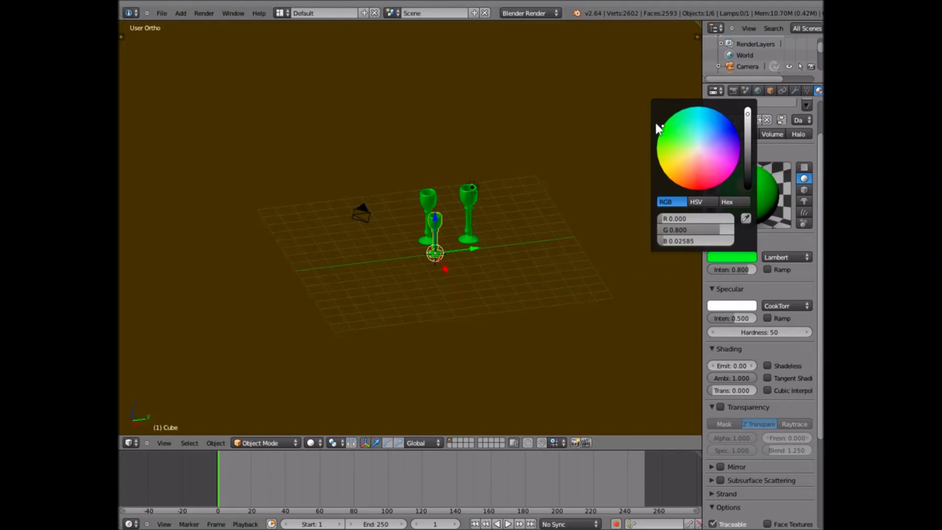
drag(660, 238, 669, 227)
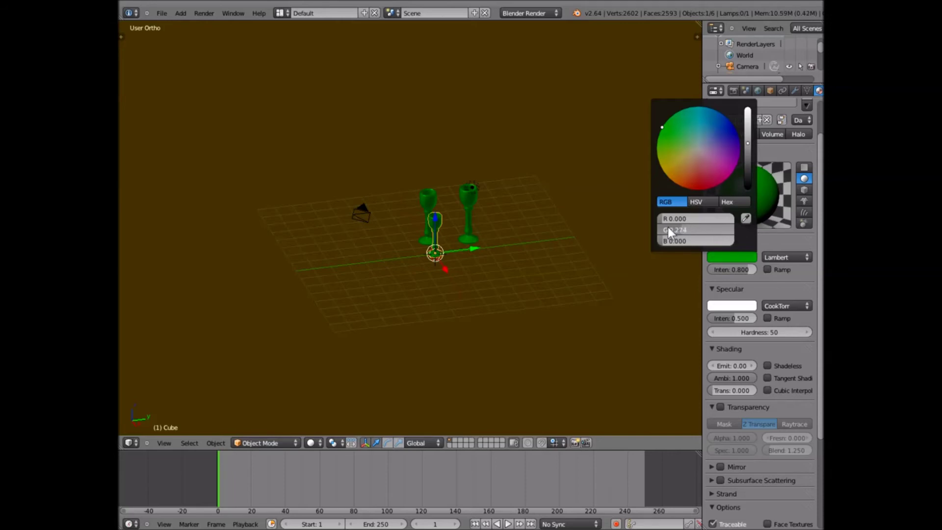
drag(670, 228, 670, 228)
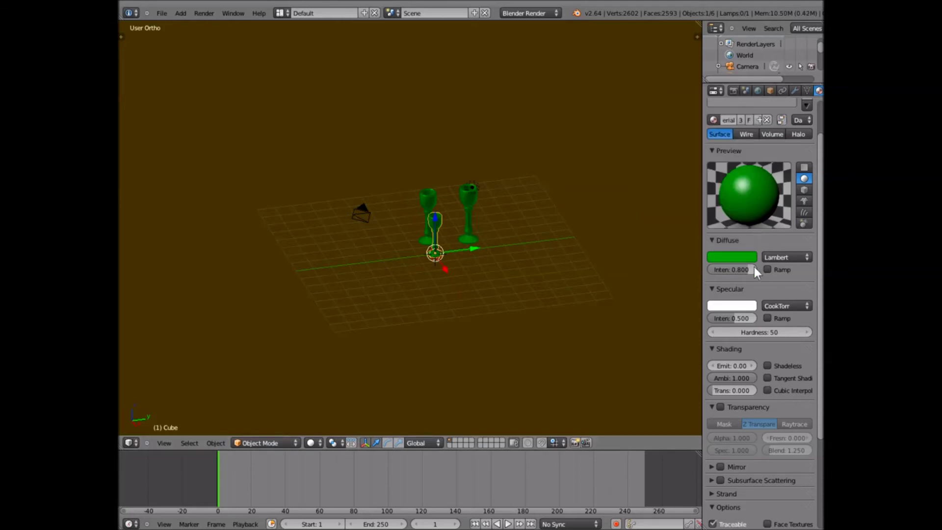
- Raise the goblet material's specular intensity to 1.000, enable Z Transparency and set its alpha to about 0.741
scroll(750, 273, down, 3)
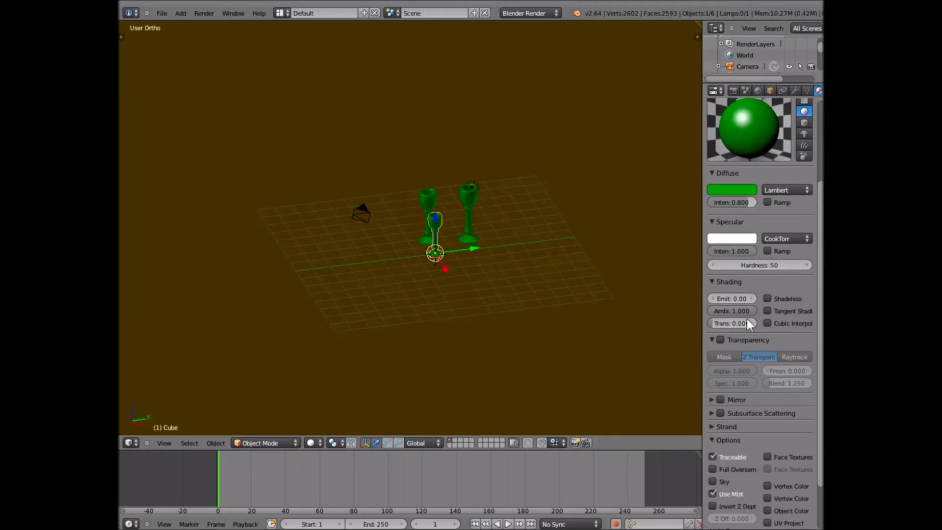
click(720, 340)
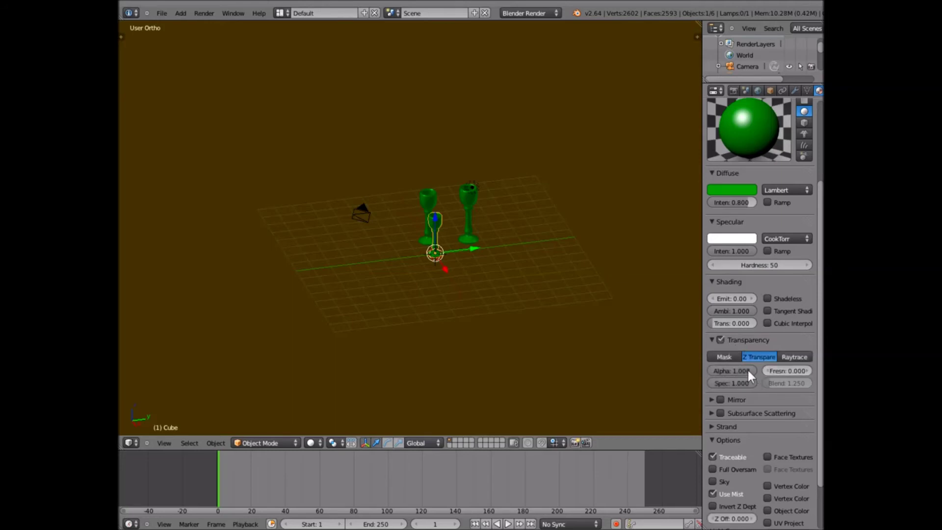
drag(744, 372, 741, 372)
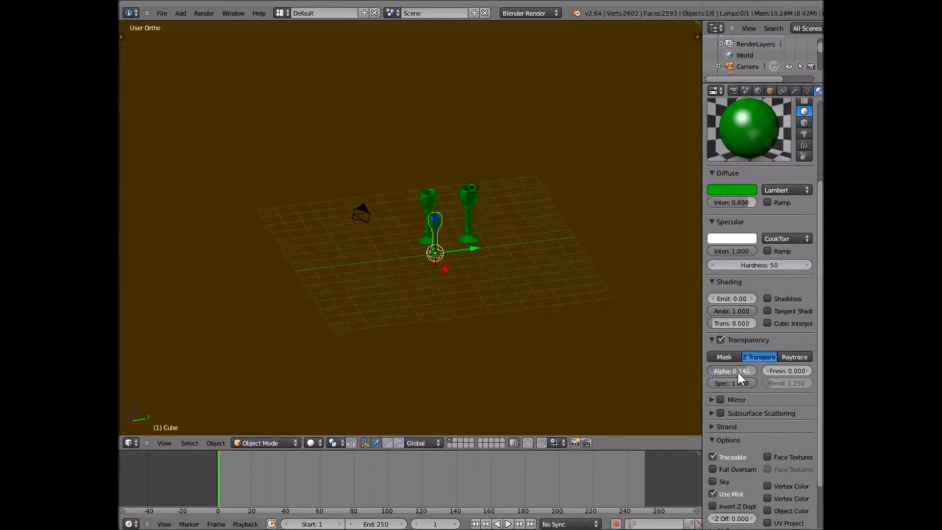
drag(742, 372, 746, 372)
drag(741, 375, 747, 371)
- Render the scene as a still image to check the green goblets on the ground plane
middle_drag(370, 244, 432, 248)
click(211, 21)
click(226, 25)
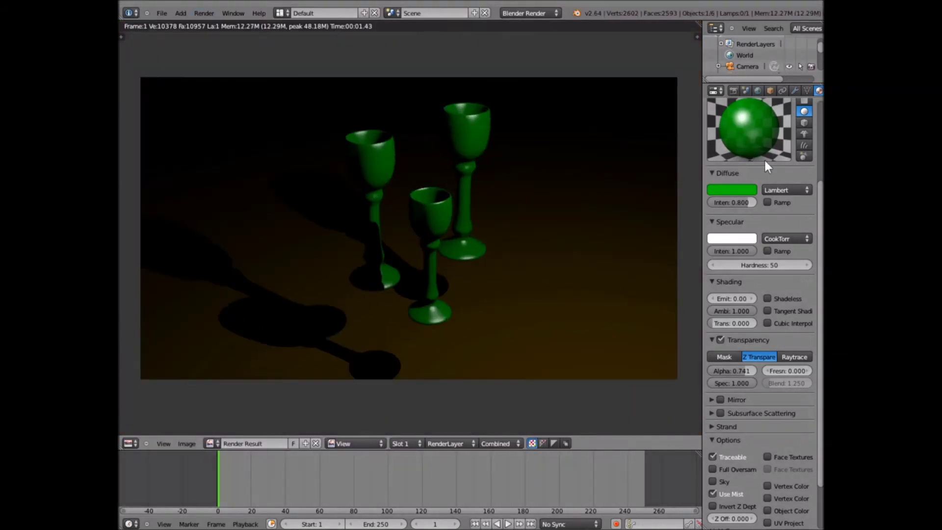
- Lower the goblet material's alpha to about 0.494 and render the image again
drag(741, 372, 729, 372)
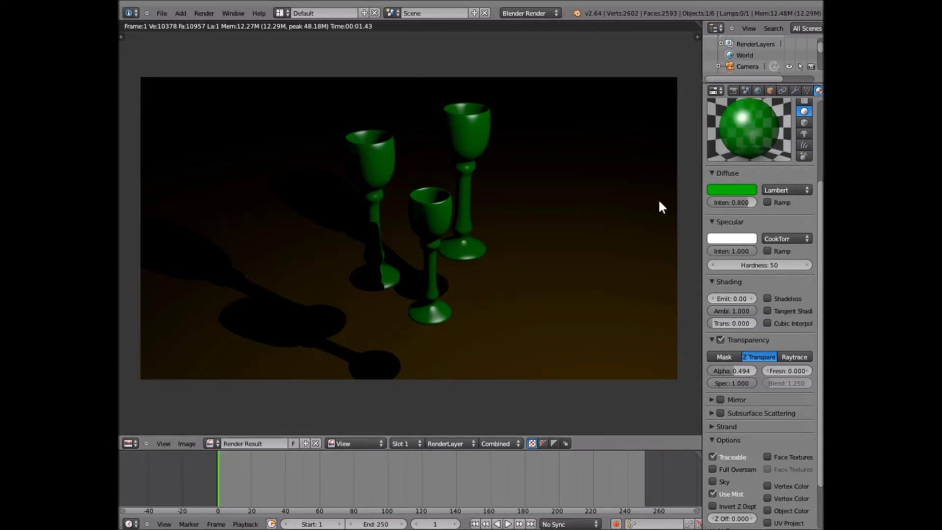
click(204, 13)
click(212, 25)
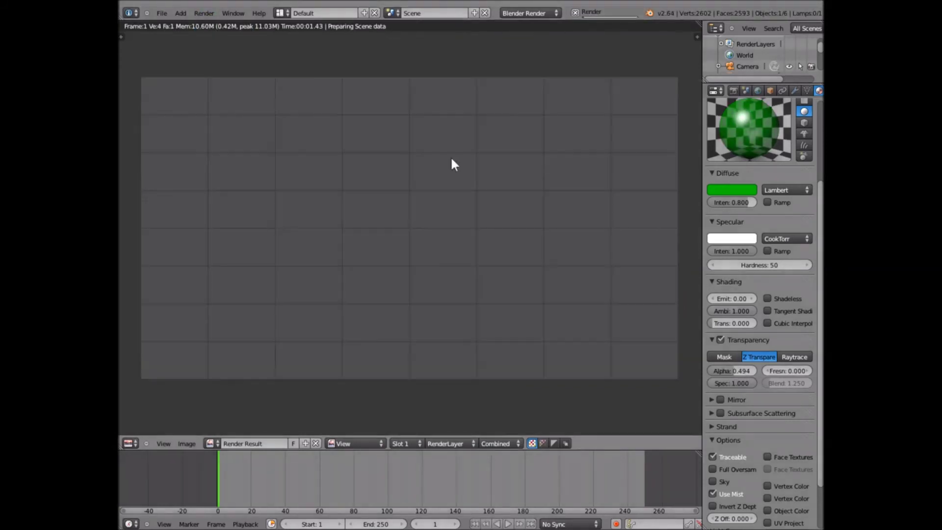
- Switch the area showing the render result back to the 3D view
click(130, 443)
click(130, 443)
click(130, 443)
click(147, 428)
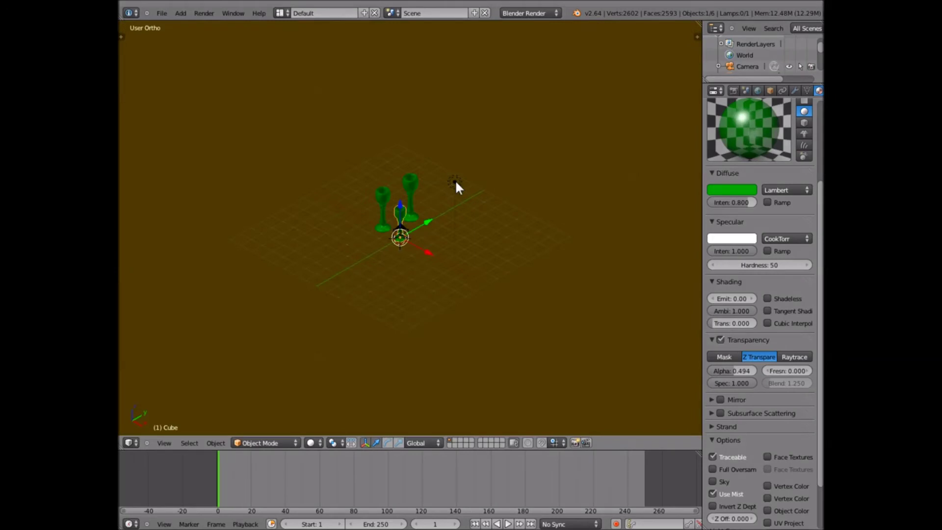
- Change the scene's lamp to a Spot and move it along negative Y to the opposite side of the goblets
right_click(456, 182)
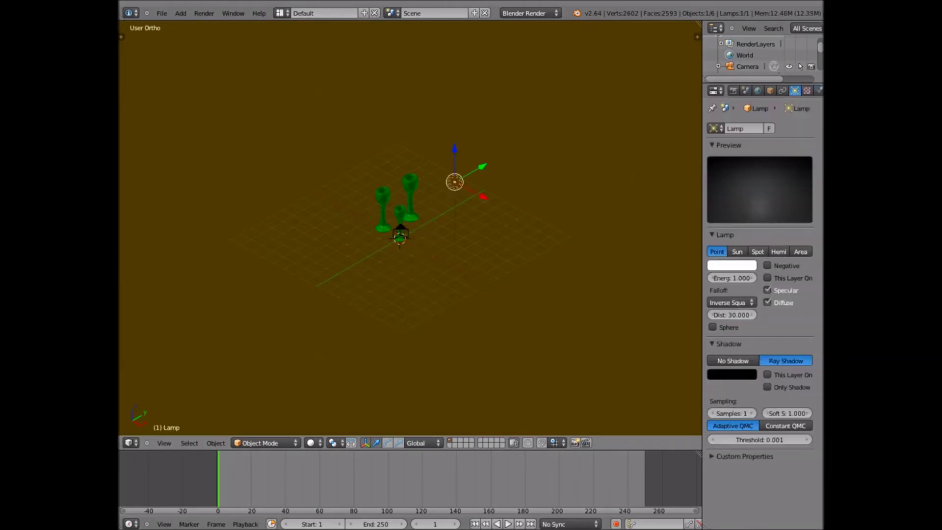
click(763, 252)
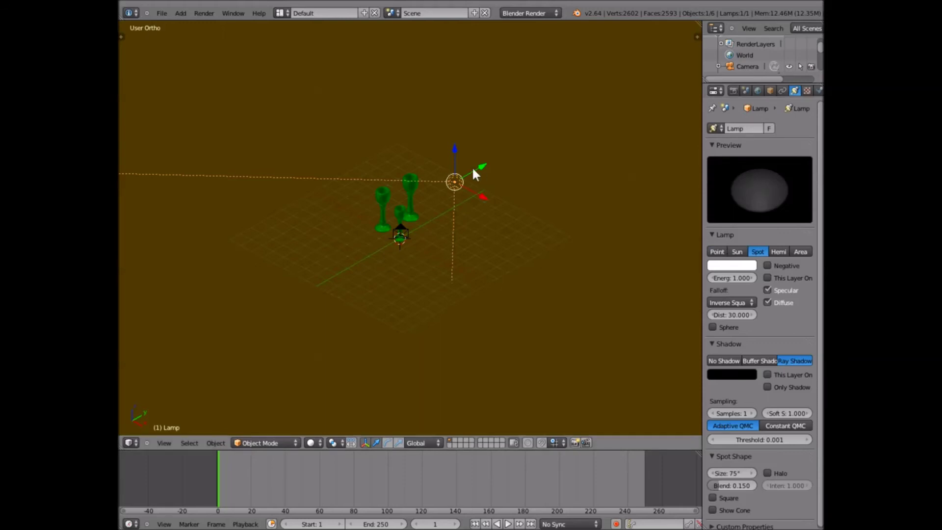
drag(472, 167, 355, 239)
scroll(356, 239, down, 2)
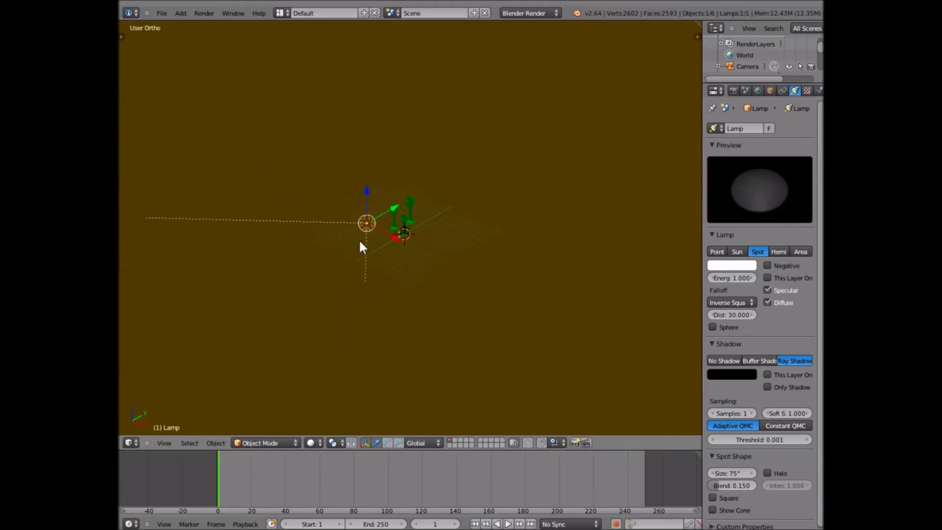
- Scale the spot lamp through its origin to flip its cone and rotate it about the Z axis toward the goblets
key(s)
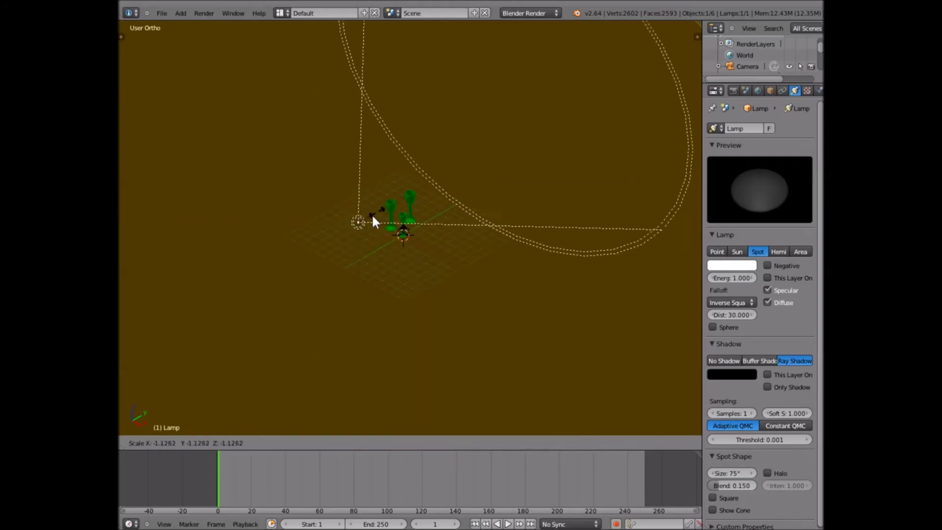
click(413, 226)
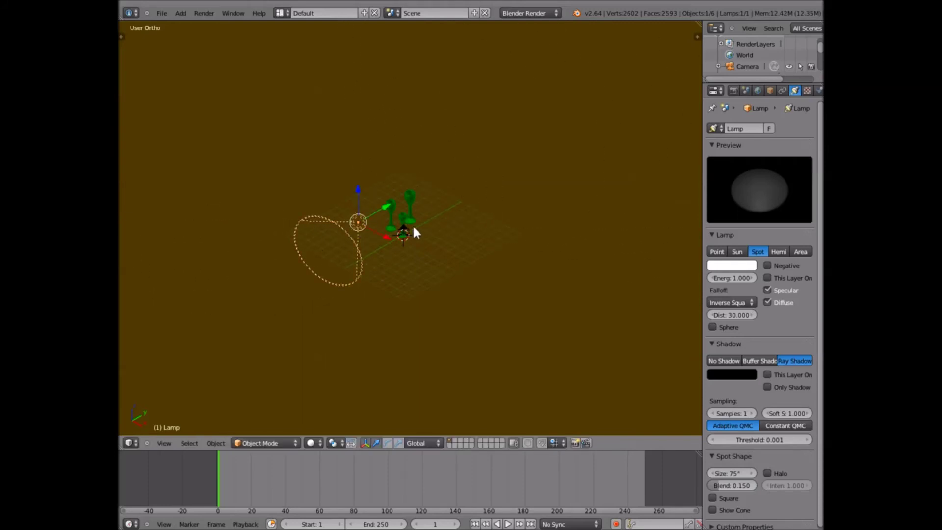
key(r)
key(z)
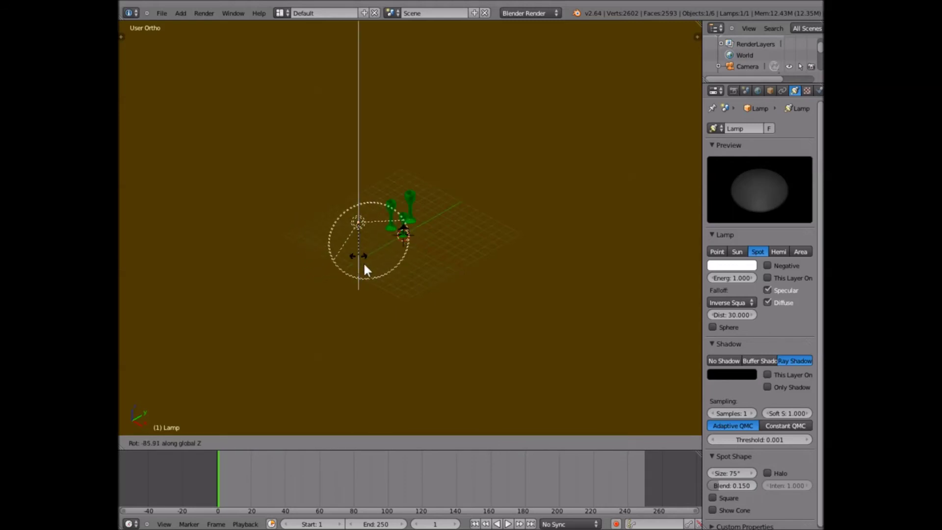
click(364, 261)
middle_drag(364, 261, 375, 197)
key(r)
key(z)
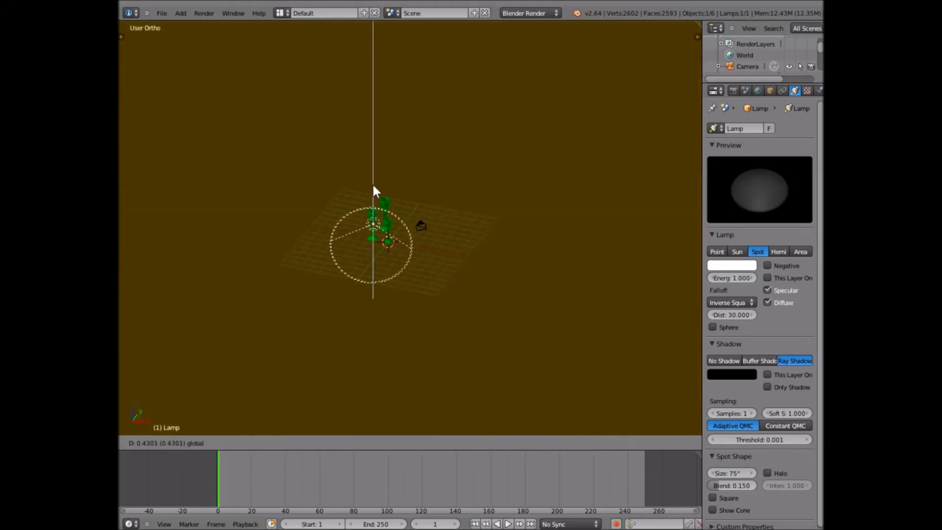
click(409, 205)
- Tilt the spot lamp about the X axis and move it along the Y axis relative to the goblets
key(r)
key(x)
click(422, 214)
middle_drag(422, 213, 391, 252)
scroll(390, 245, up, 6)
middle_drag(292, 249, 332, 243)
scroll(322, 143, up, 1)
key(g)
key(y)
click(343, 157)
- Rotate the spot lamp about X again to aim its cone at the goblets and scale the lamp up
key(r)
key(x)
click(444, 200)
middle_drag(443, 200, 354, 179)
key(s)
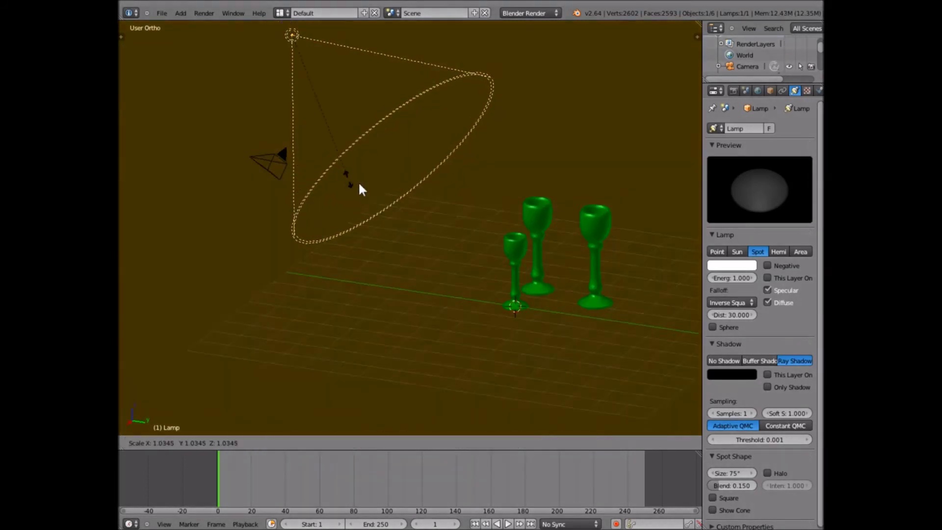
click(437, 219)
middle_drag(423, 223, 613, 243)
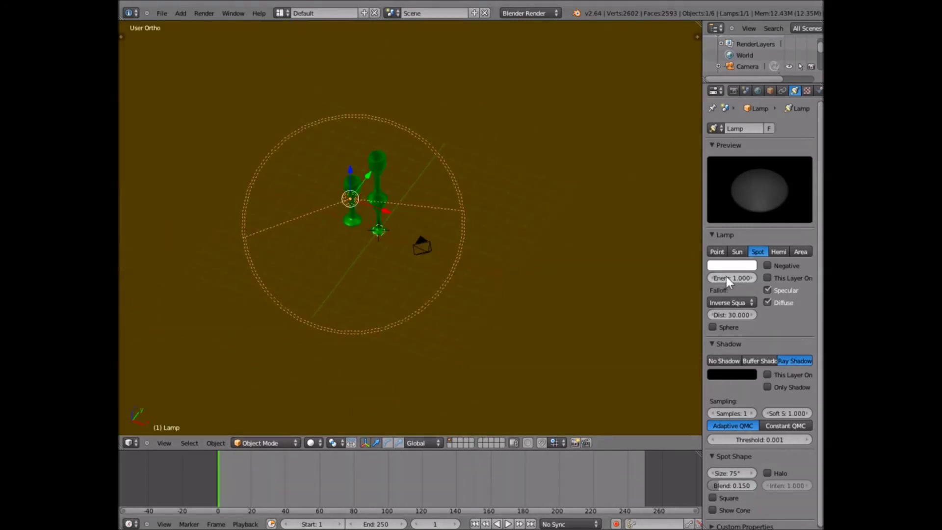
- Raise the spot lamp's energy to 10.000 and render the scene as a still image
drag(726, 278, 767, 276)
click(205, 13)
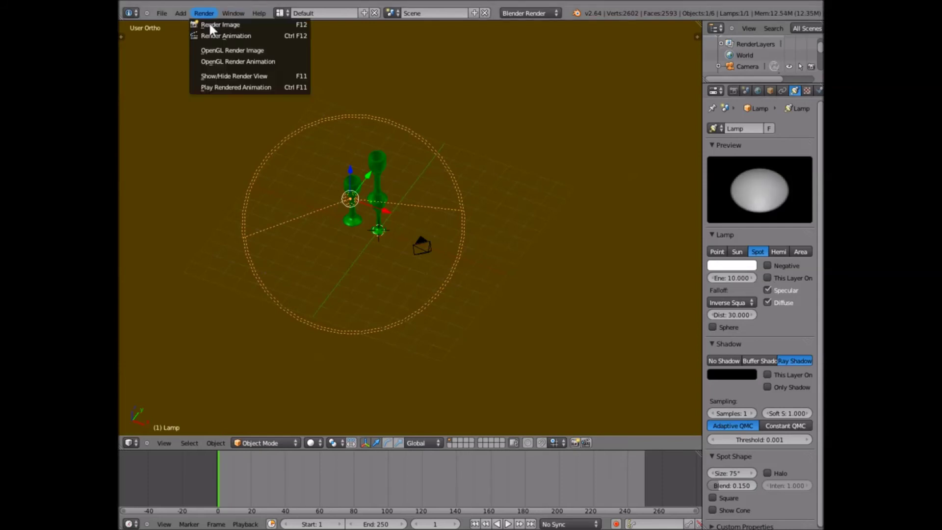
click(211, 25)
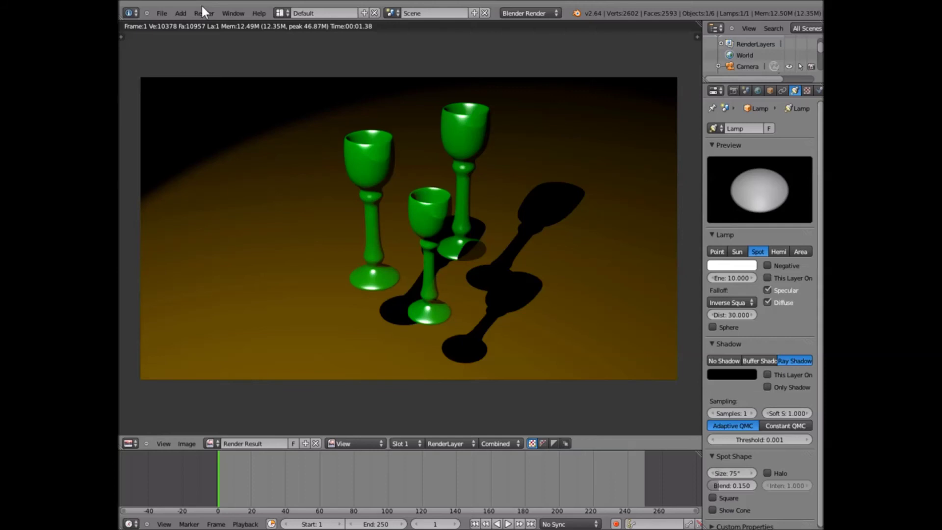
- Switch the area showing the render result back to the 3D view and select one of the large goblets
click(139, 440)
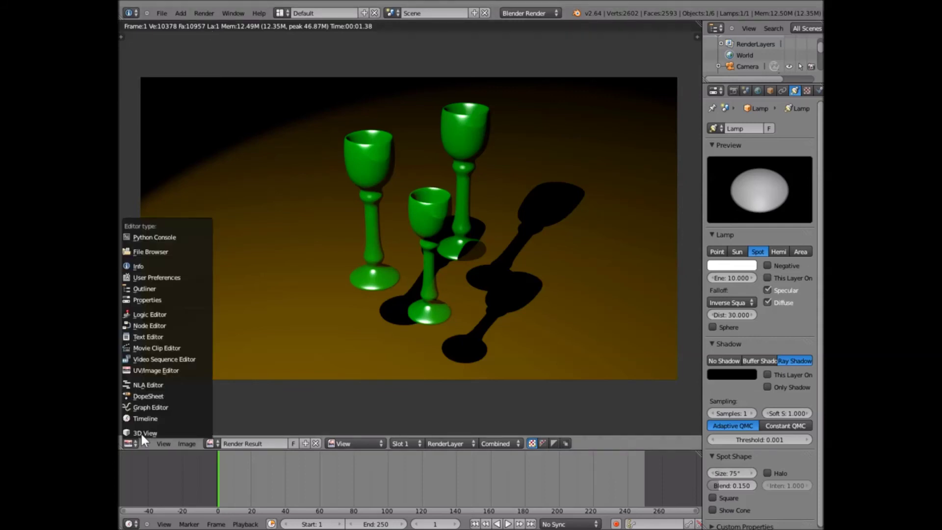
click(140, 432)
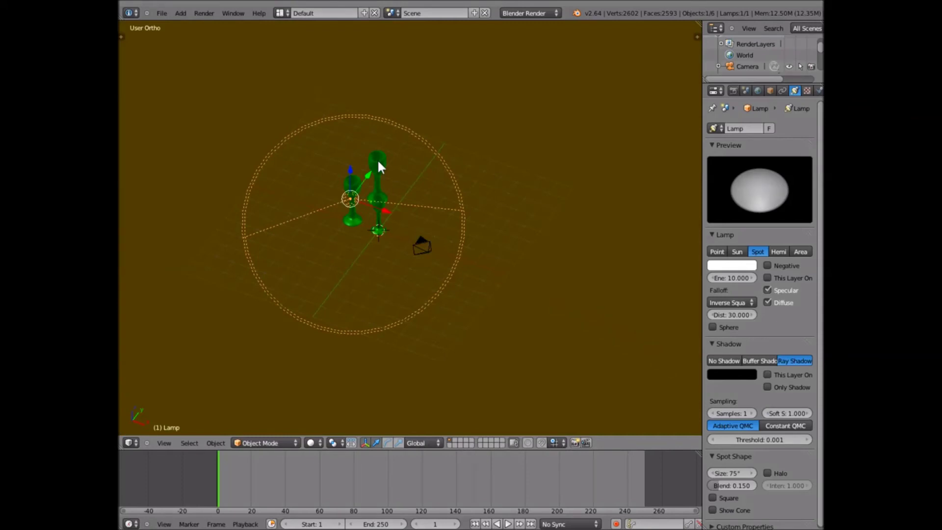
right_click(379, 163)
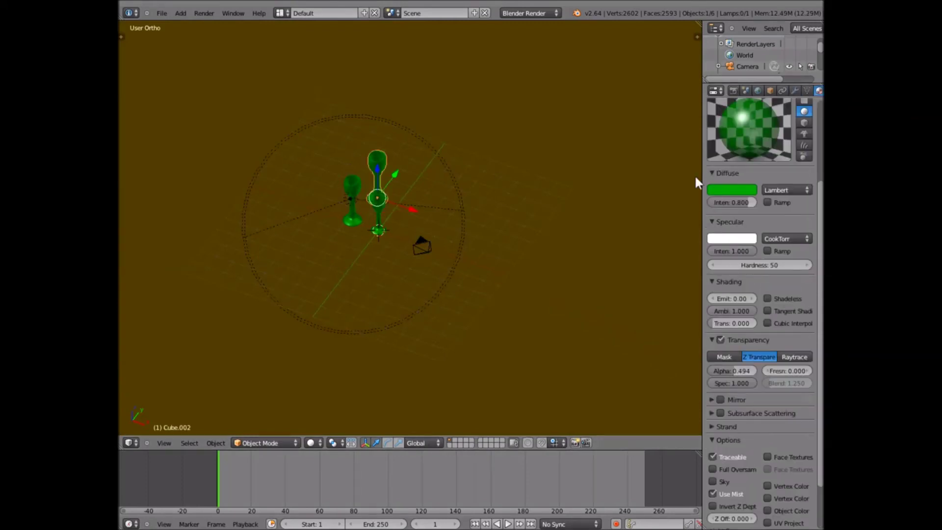
- Set the green and blue values of the goblet material's diffuse colour to 2.000
click(711, 190)
click(675, 162)
text(0.304)
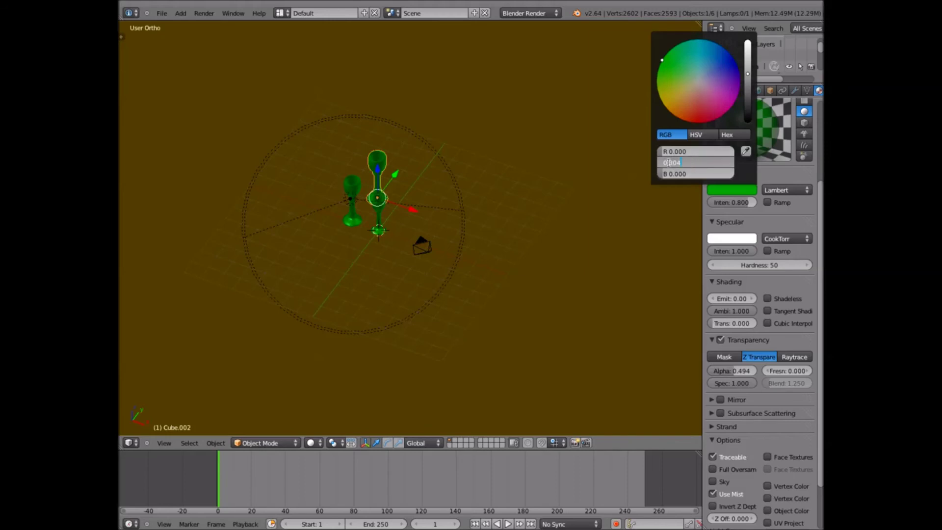
text(2)
key(Return)
drag(660, 172, 816, 164)
- Set the goblet material's diffuse red, green and blue values to 1, and lower the brightness to a dark grey
click(732, 189)
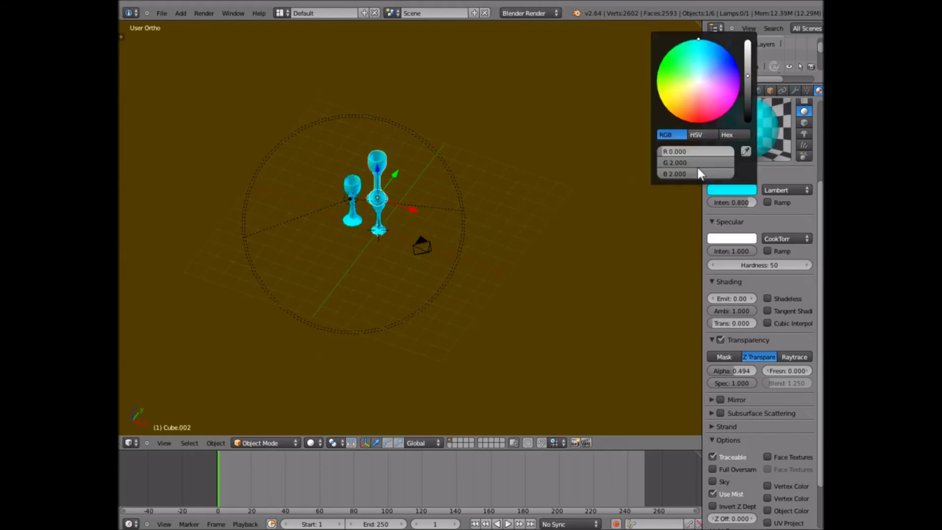
text(1)
key(Return)
click(688, 164)
text(1)
key(BackSpace)
key(BackSpace)
key(BackSpace)
key(BackSpace)
key(BackSpace)
text(1)
key(Return)
click(695, 153)
text(1)
key(Return)
mouse_move(745, 65)
mouse_down()
mouse_move(744, 99)
mouse_move(747, 81)
mouse_up()
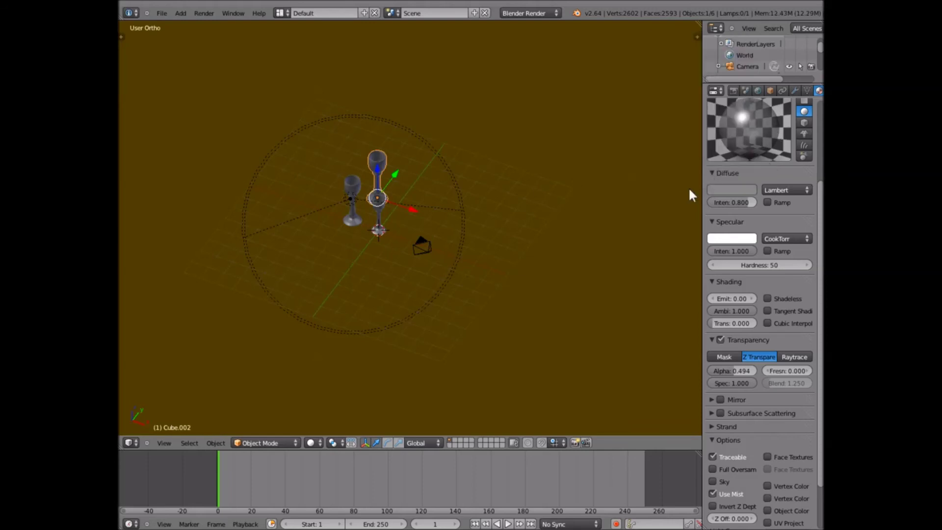
- Turn off transparency for the goblet material and collapse its settings
scroll(656, 295, down, 3)
scroll(704, 344, up, 2)
scroll(705, 344, down, 4)
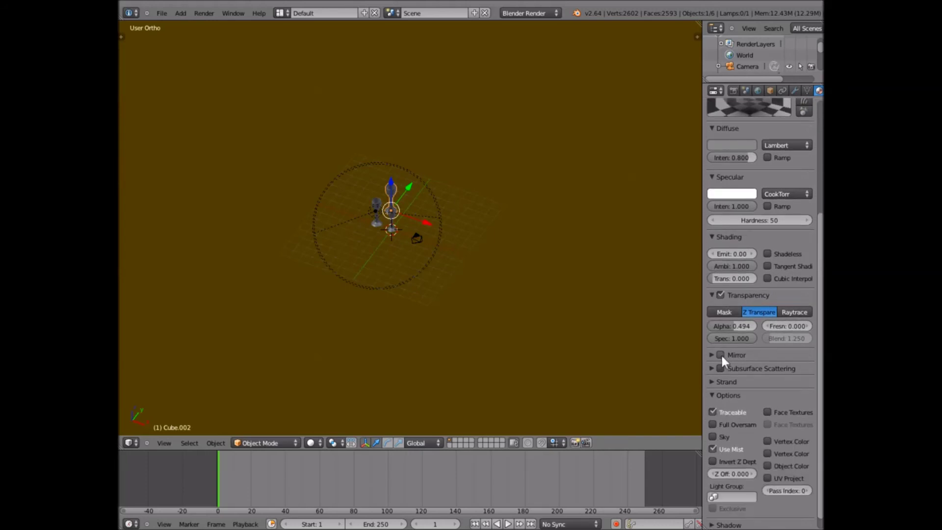
scroll(720, 353, up, 4)
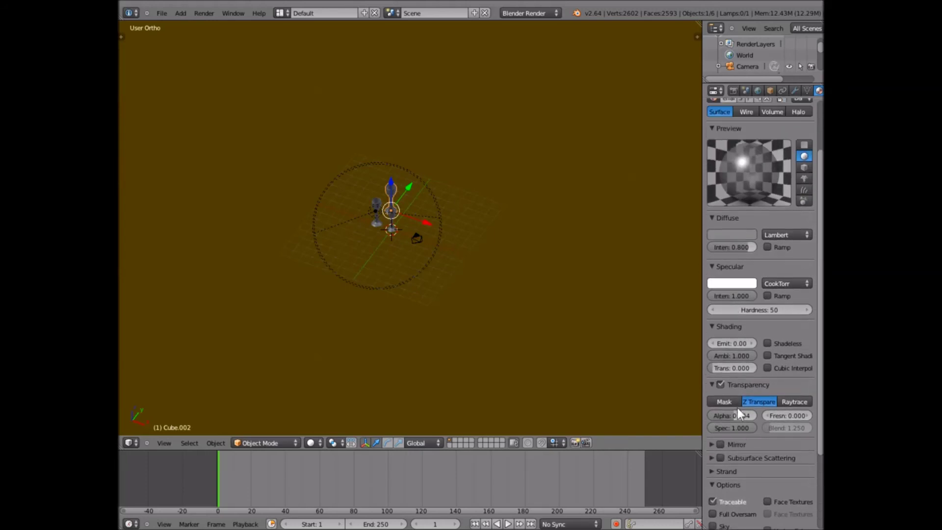
click(721, 385)
click(711, 385)
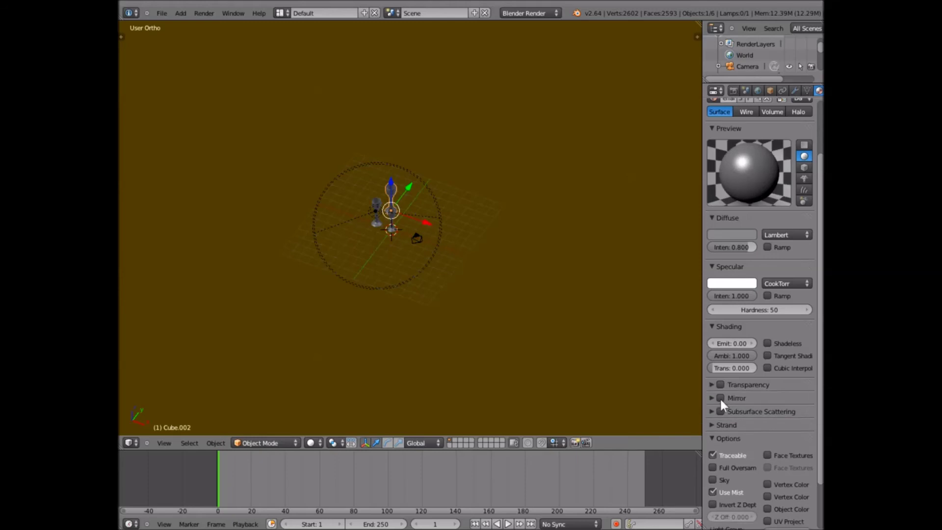
- Enable mirror reflections on the goblet material with reflectivity 0.294 and depth 2, and darken the mirror colour to light grey
click(718, 397)
click(710, 397)
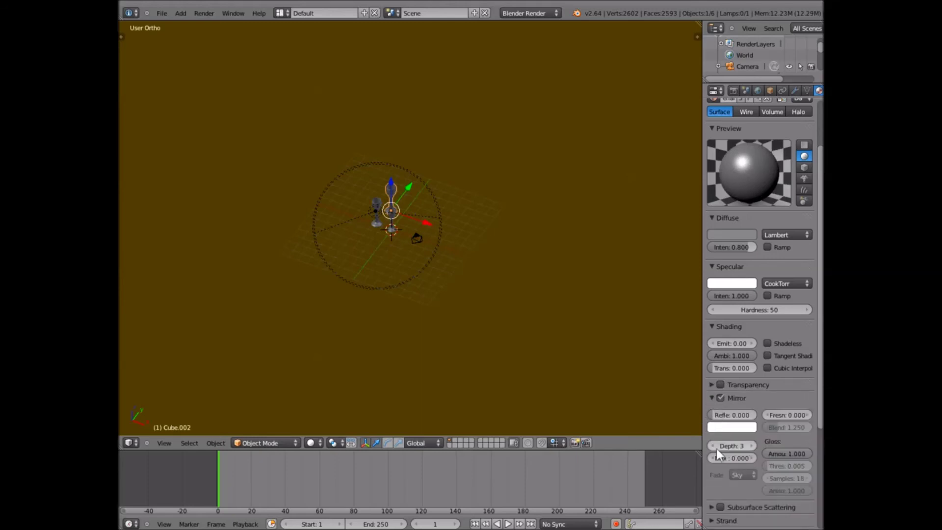
mouse_move(734, 419)
mouse_down()
mouse_move(721, 420)
mouse_move(732, 419)
mouse_up()
scroll(728, 325, up, 3)
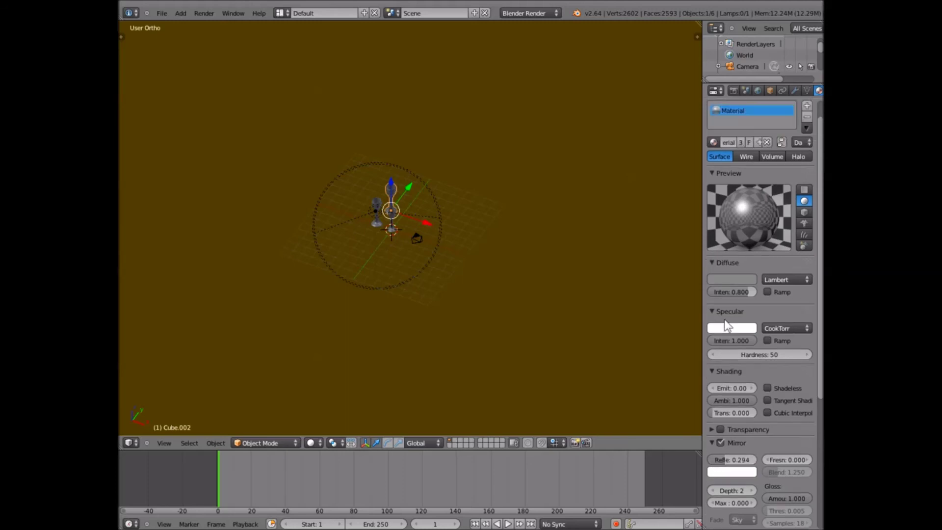
scroll(726, 344, down, 2)
click(726, 427)
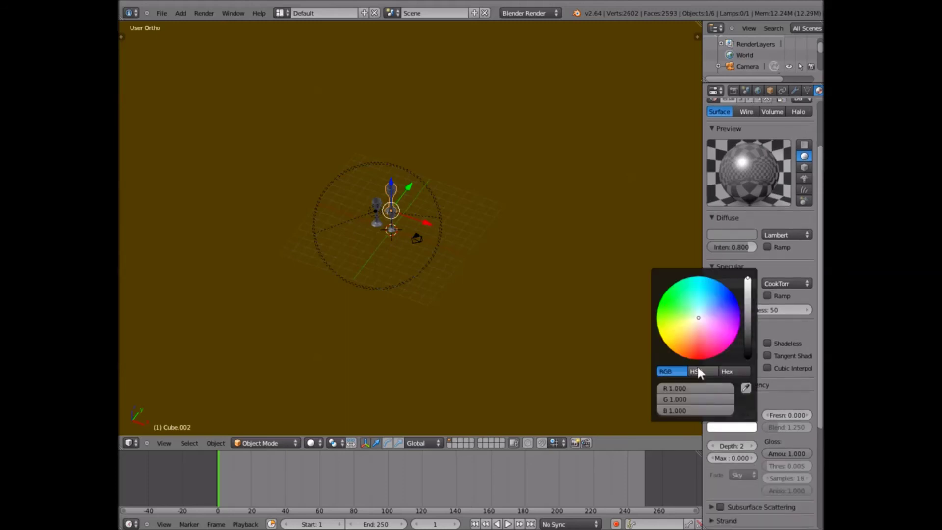
drag(749, 294, 771, 316)
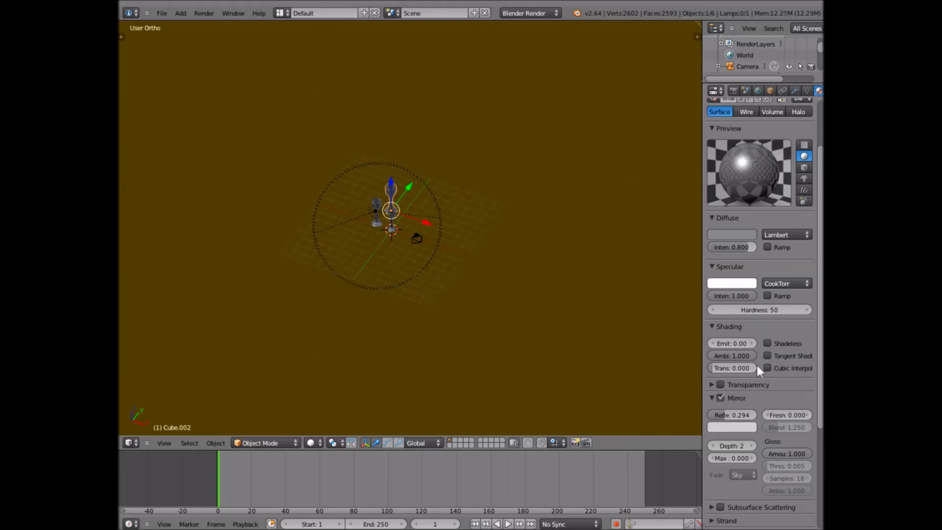
- Change the ground plane's diffuse colour to a neutral grey with red, green and blue at 0.246
click(203, 13)
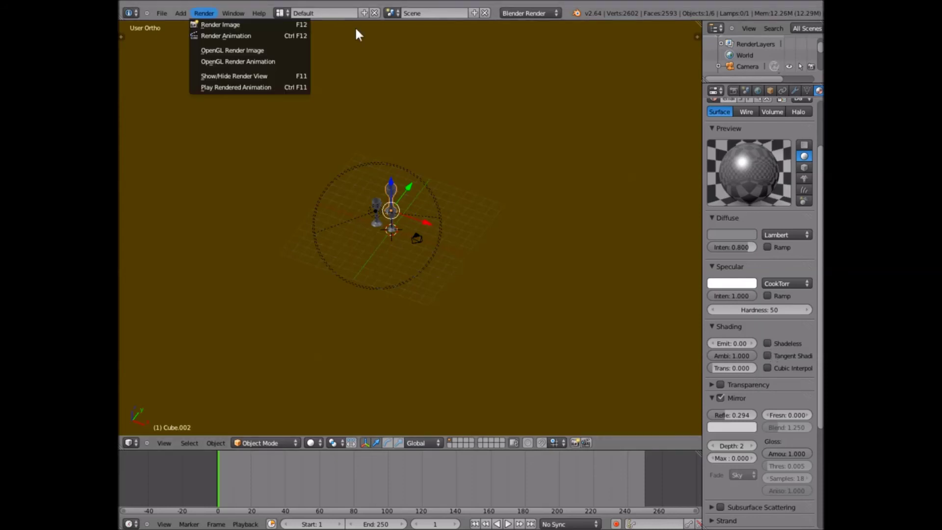
right_click(487, 229)
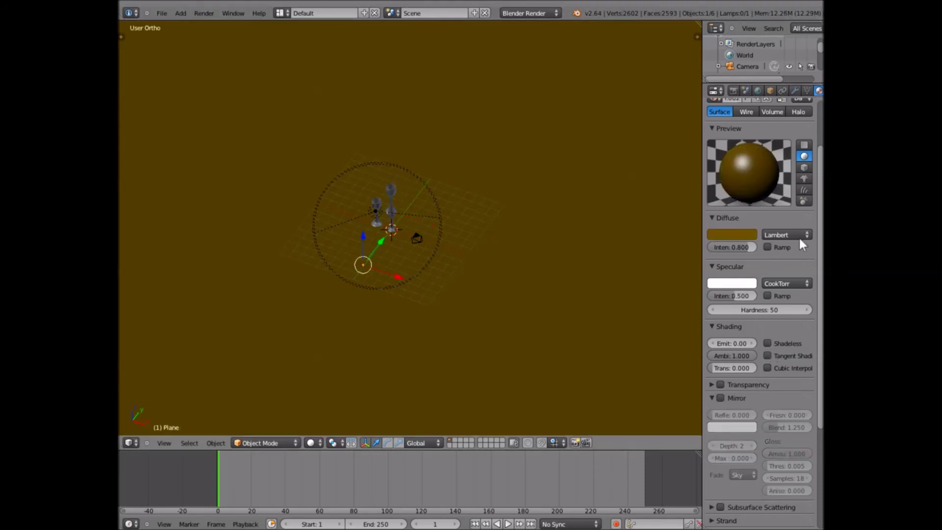
click(731, 233)
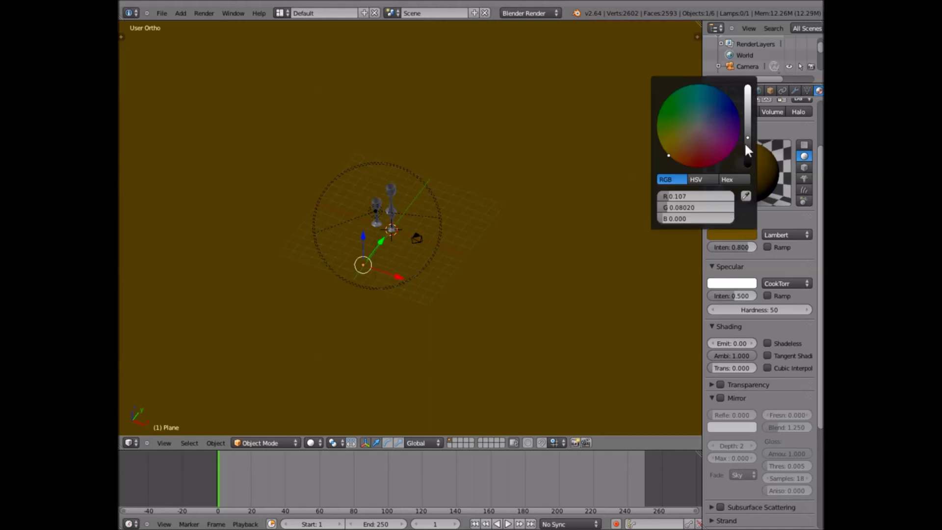
click(670, 196)
text(1)
key(Return)
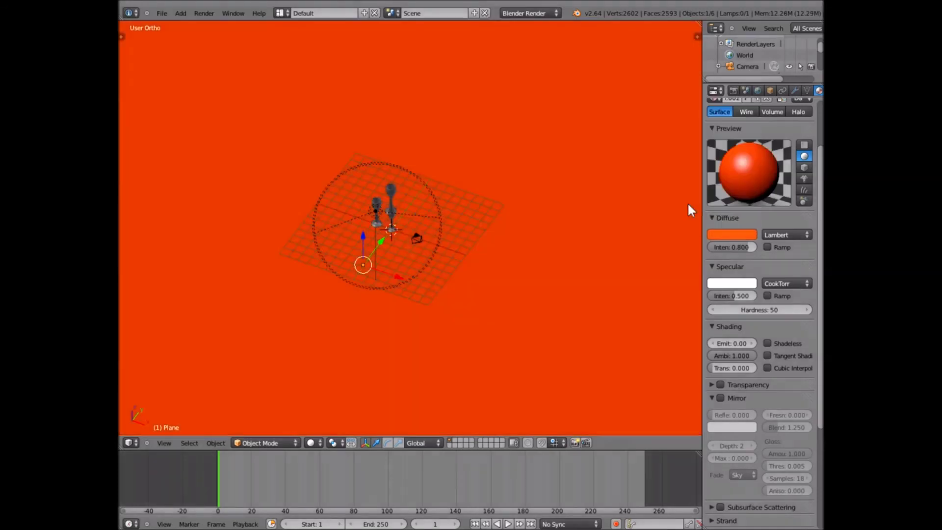
drag(678, 207, 733, 207)
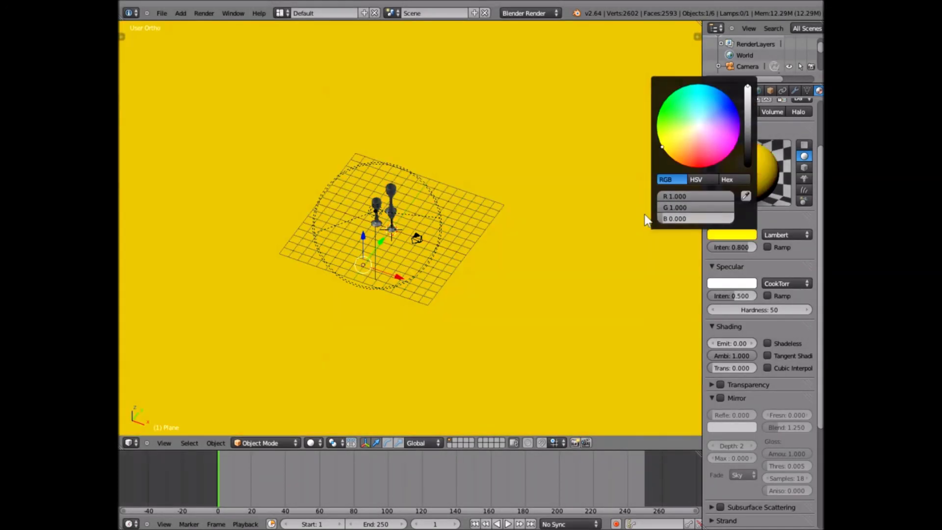
click(731, 234)
drag(680, 220, 744, 211)
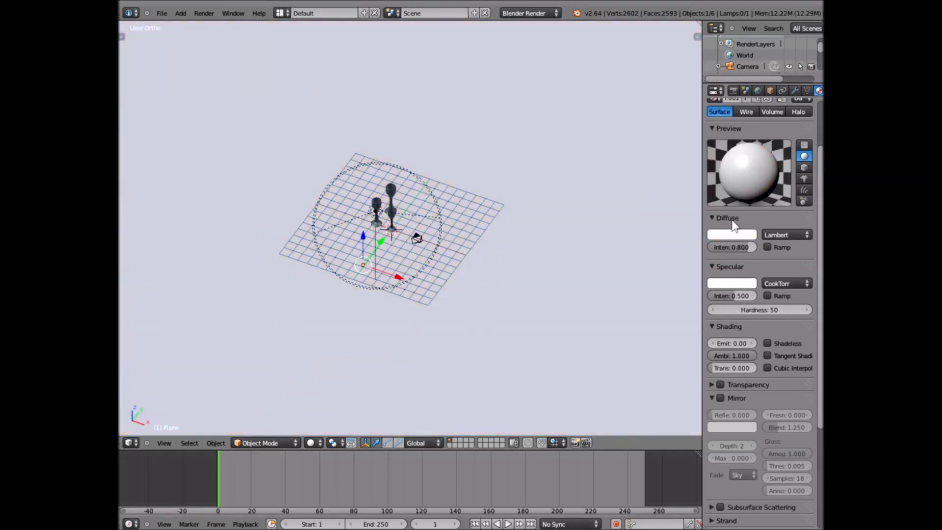
click(731, 234)
drag(747, 129, 748, 123)
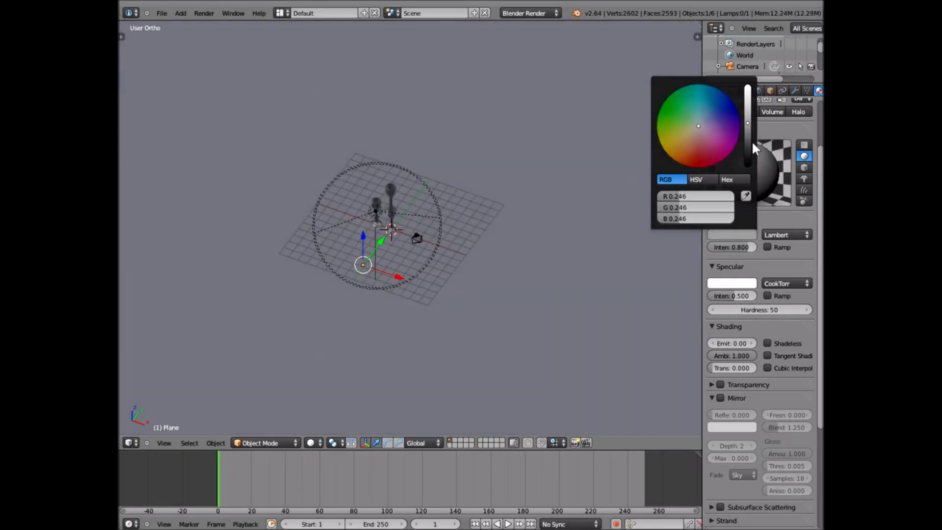
- Raise the ground plane material's specular intensity to about 0.665
drag(737, 293, 742, 293)
click(742, 293)
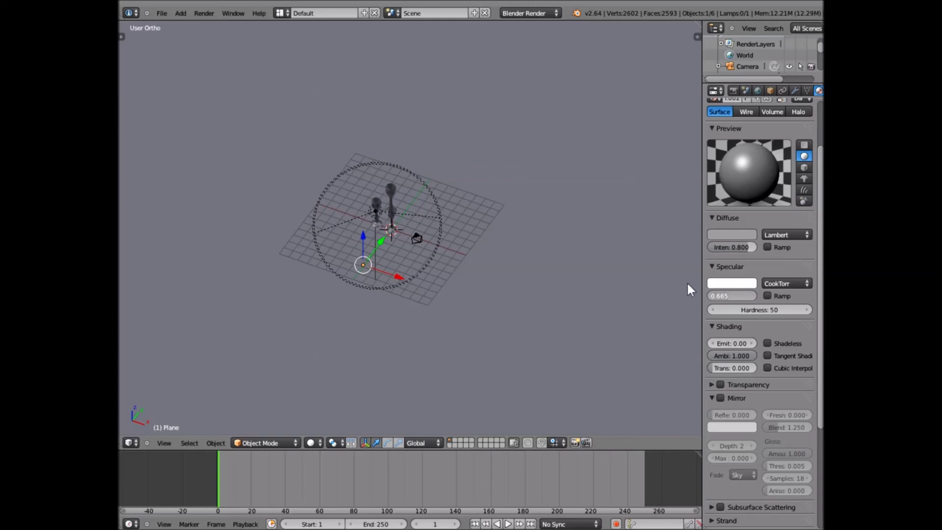
key(Return)
- Change the scene's spot lamp to an Area lamp and lower its energy
middle_drag(423, 238, 357, 182)
right_click(357, 181)
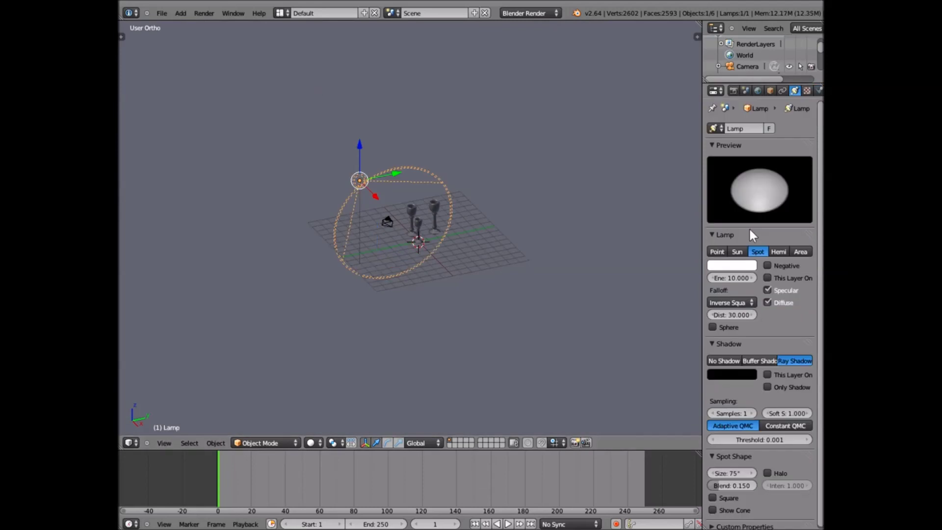
click(779, 252)
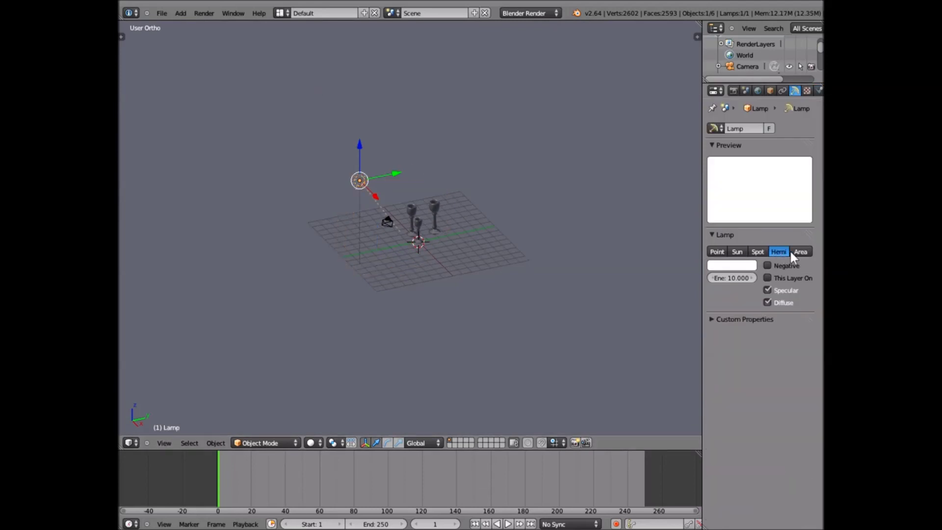
click(792, 251)
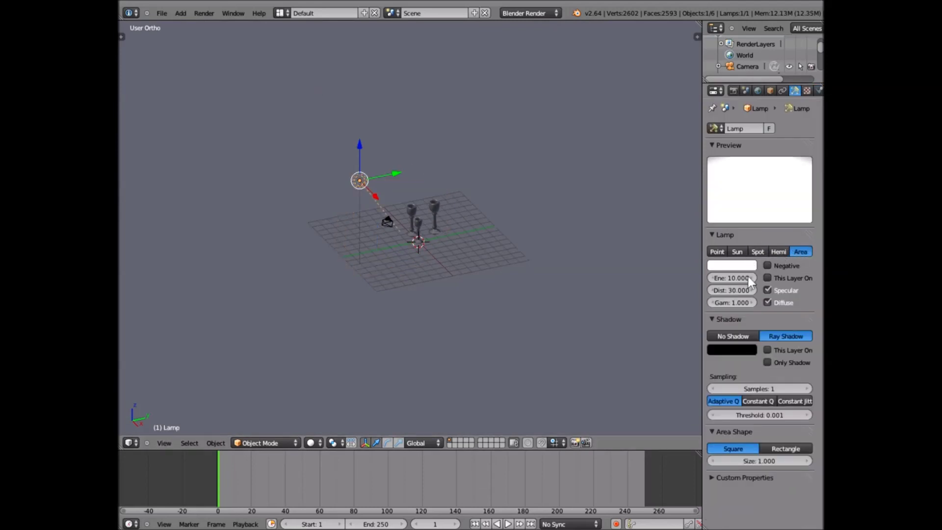
drag(743, 277, 693, 278)
- Reposition the area lamp relative to the goblets and set its energy to 1.220
drag(397, 173, 403, 192)
middle_drag(381, 267, 434, 187)
drag(433, 185, 421, 187)
middle_drag(419, 240, 279, 216)
drag(746, 276, 707, 281)
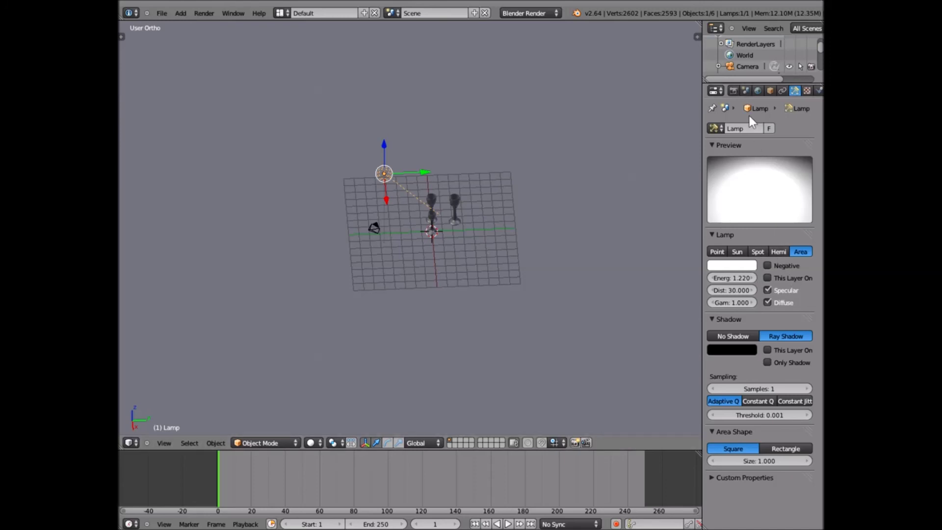
- Rotate the goblet farthest from the camera along Y about the global X axis so it lies on its side
scroll(489, 244, up, 5)
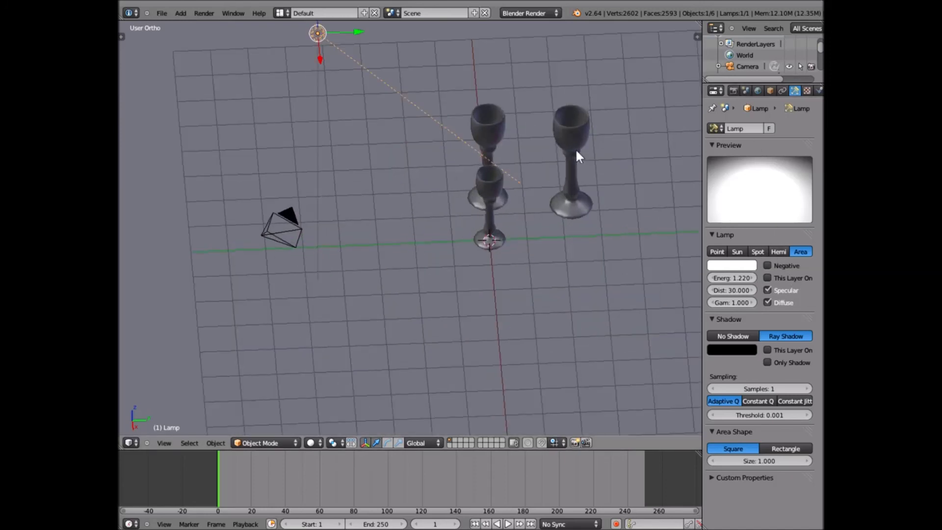
right_click(577, 153)
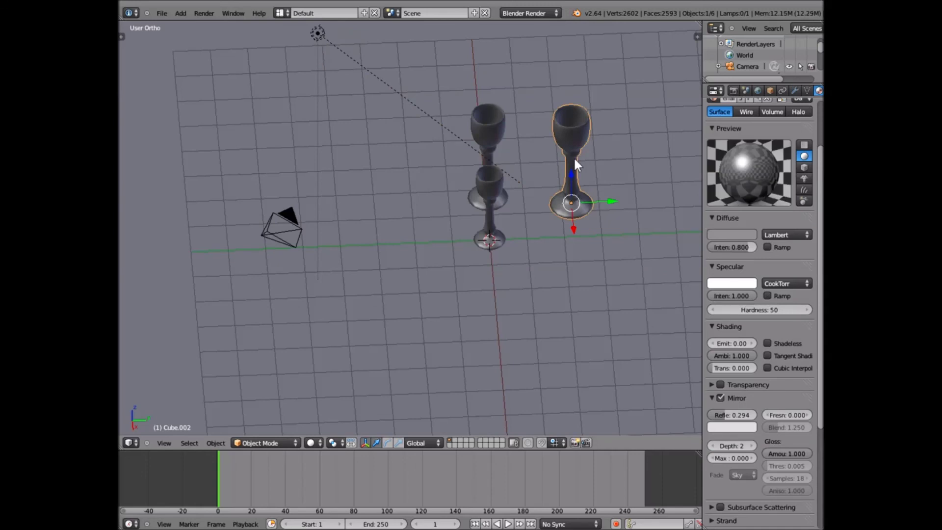
key(r)
key(x)
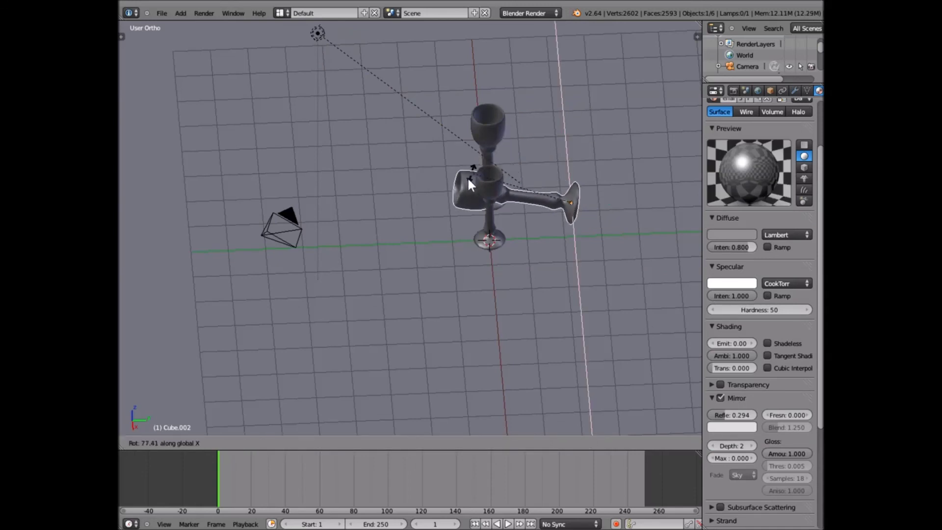
click(443, 265)
middle_drag(445, 269, 591, 258)
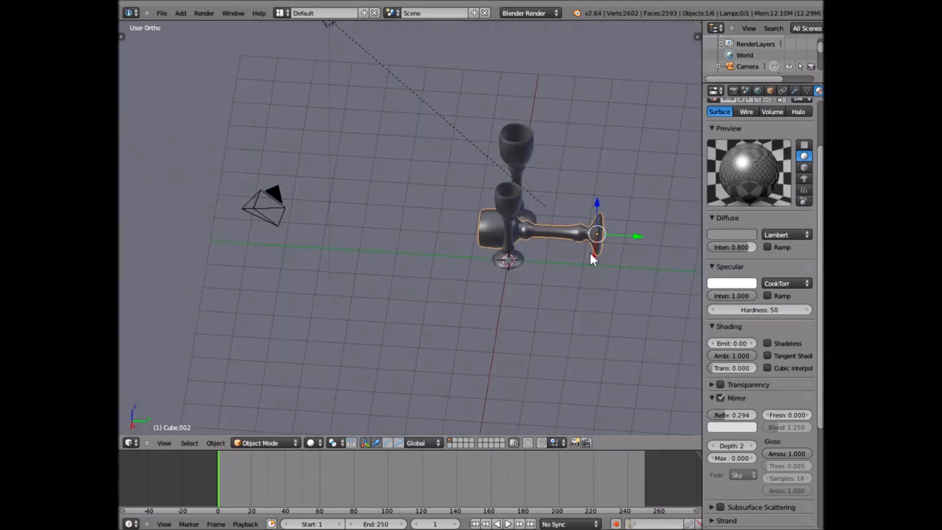
- Shift the lying goblet along the X axis to place it among the two standing goblets
key(g)
key(x)
click(616, 237)
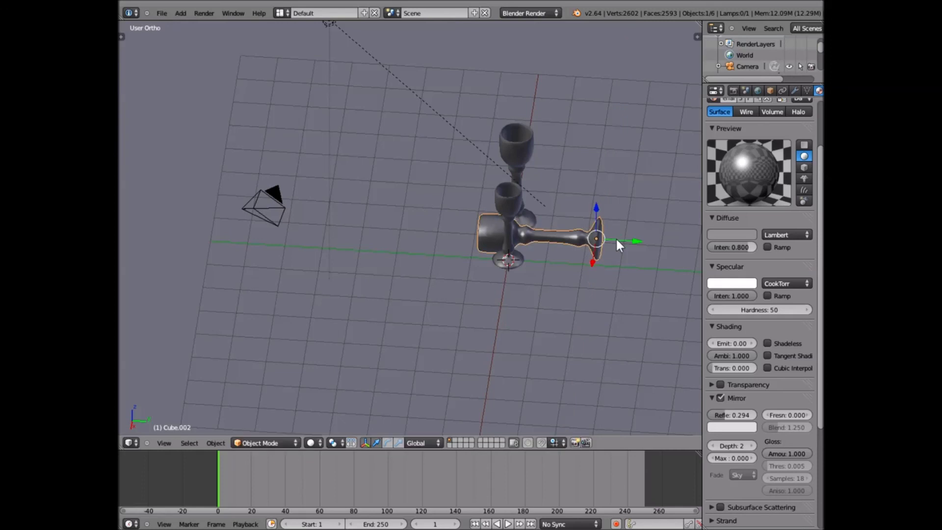
key(g)
key(x)
click(579, 237)
- Raise the ground plane along Z towards the bases of the goblets
middle_drag(442, 281, 338, 376)
right_click(247, 385)
key(g)
key(z)
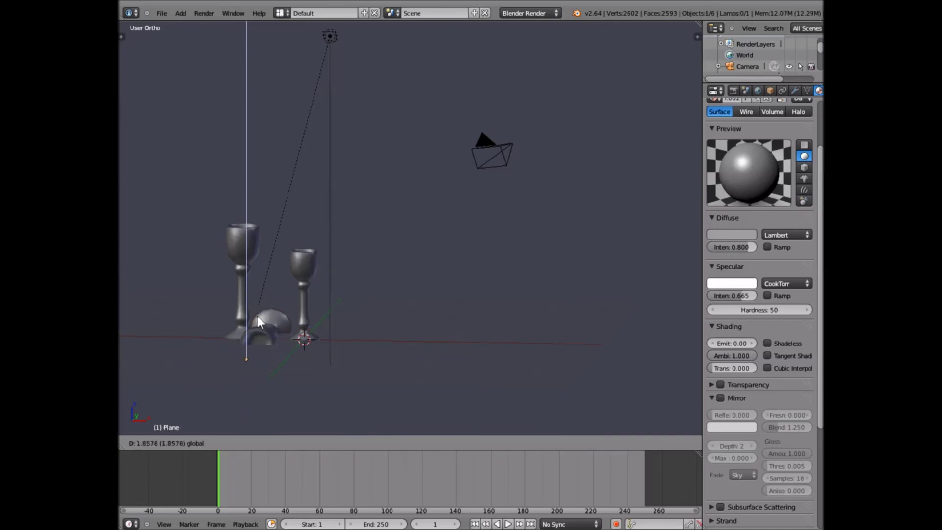
click(290, 355)
- Raise the lying goblet slightly along the Z axis
middle_drag(261, 369, 426, 281)
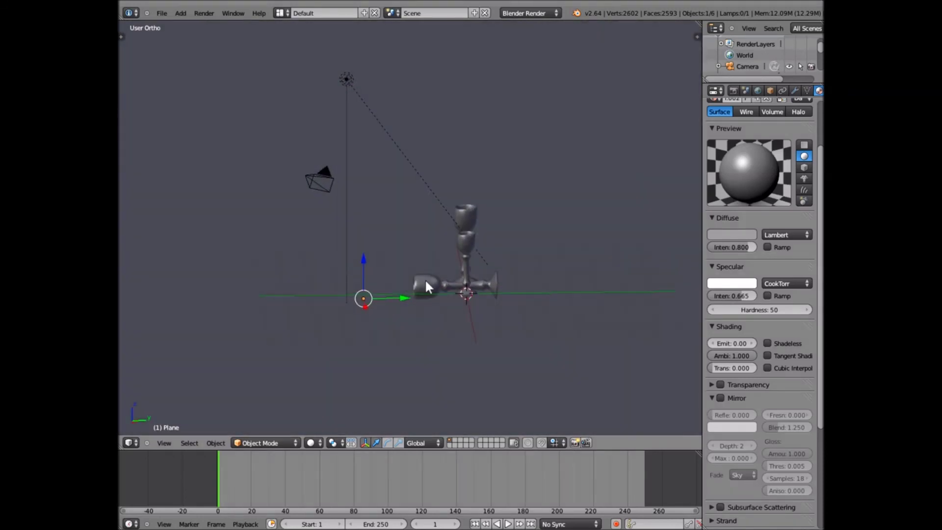
right_click(425, 279)
key(r)
key(z)
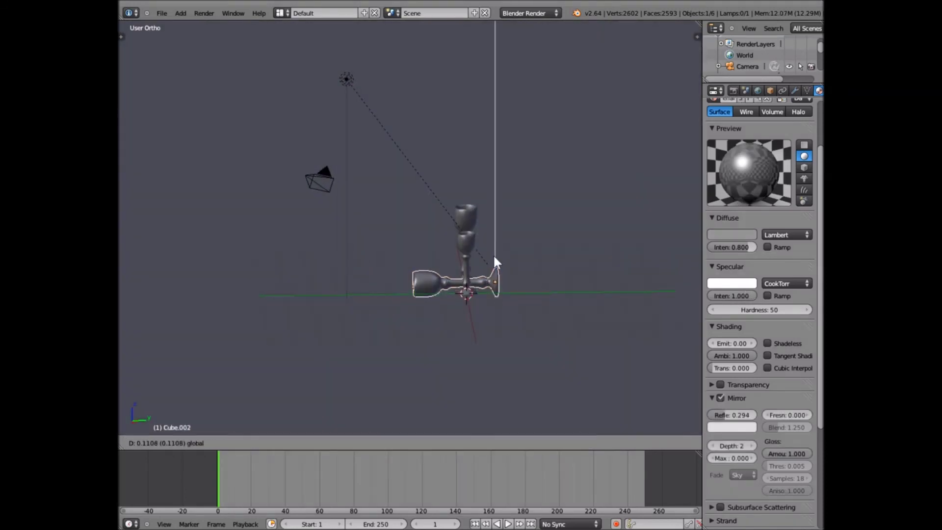
key(Escape)
- Raise the ground plane along Z by about 0.38 units
right_click(364, 257)
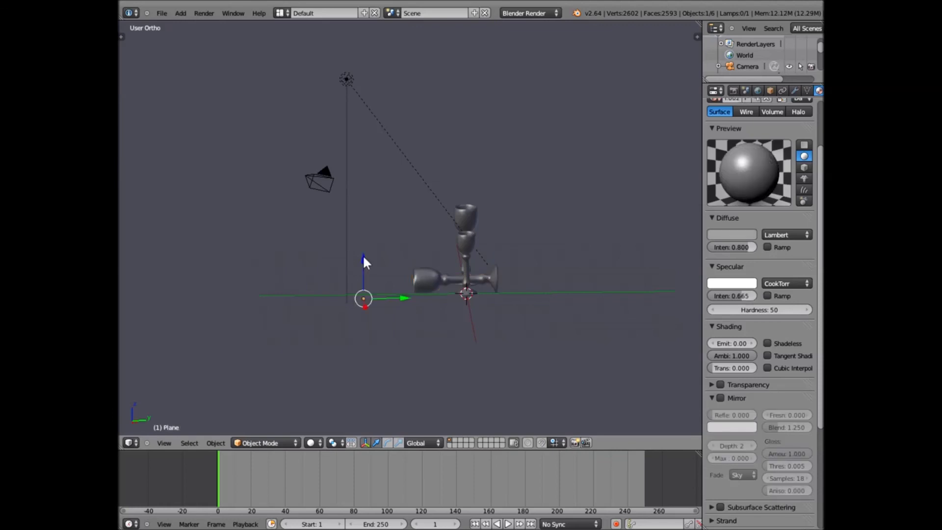
key(g)
key(z)
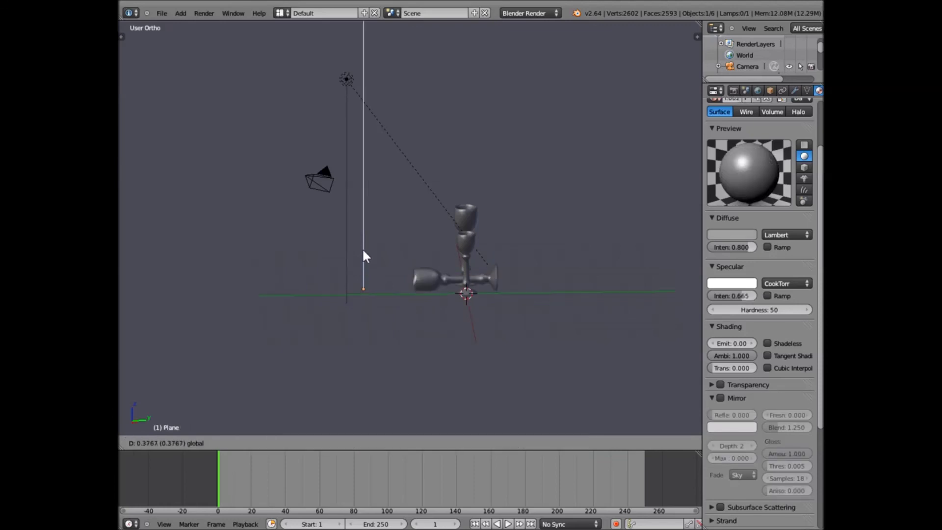
click(363, 249)
- Render the scene to check how the lying goblet rests on the ground plane
middle_drag(360, 287, 207, 12)
click(206, 13)
click(211, 25)
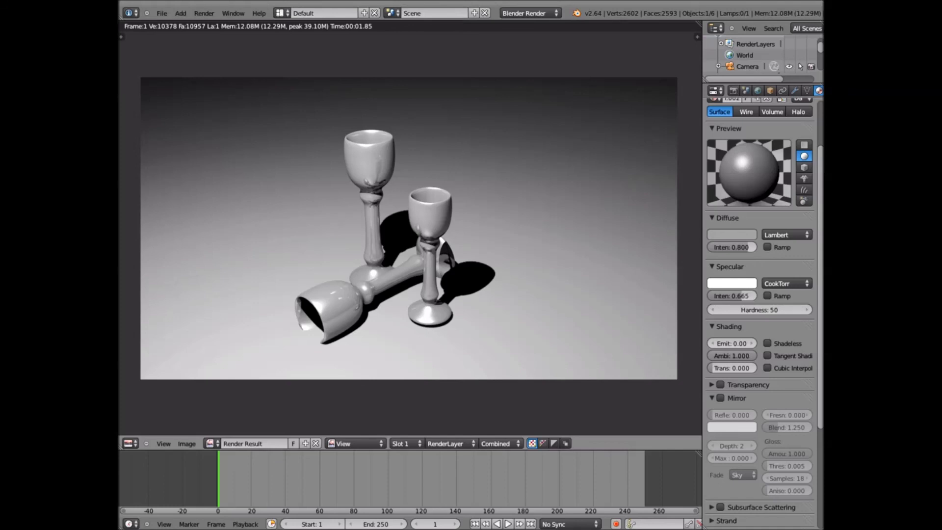
- Return to the 3D View and lift the lying goblet slightly along Z so it clears the ground plane
click(130, 444)
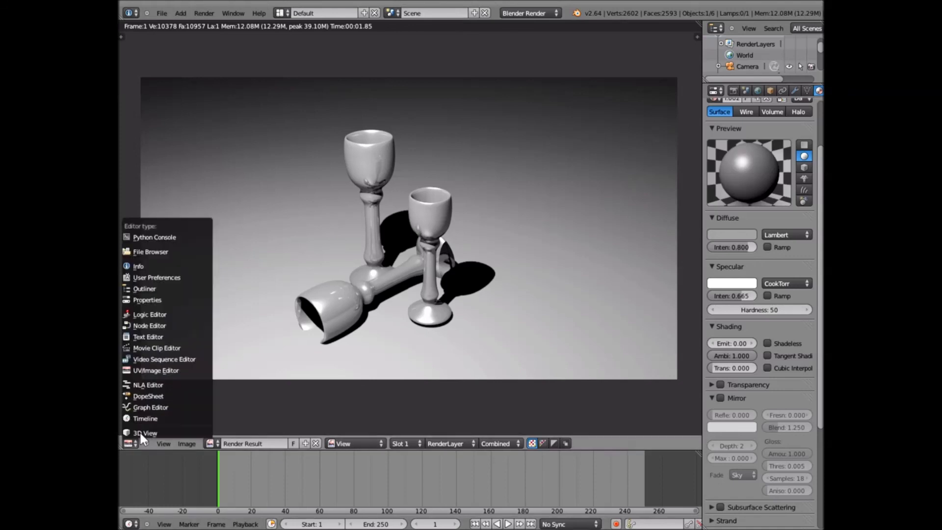
click(143, 433)
right_click(363, 271)
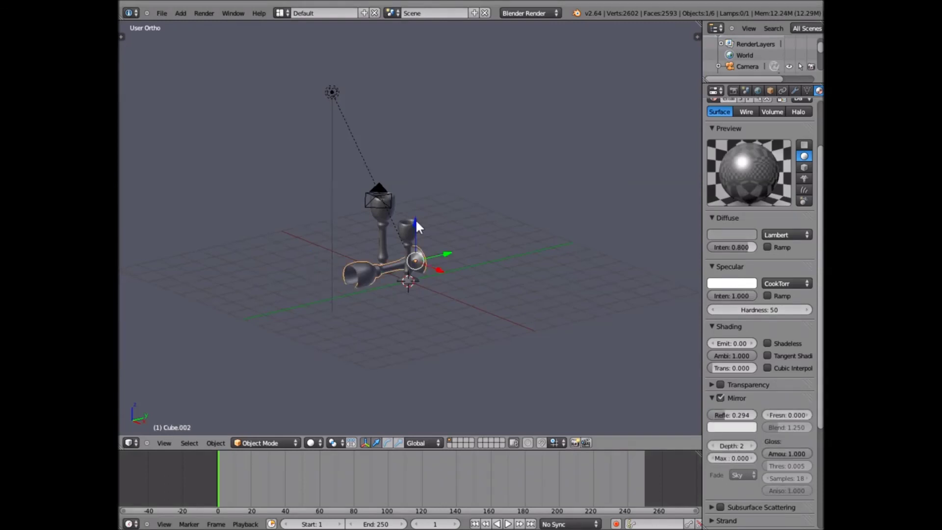
right_click(416, 225)
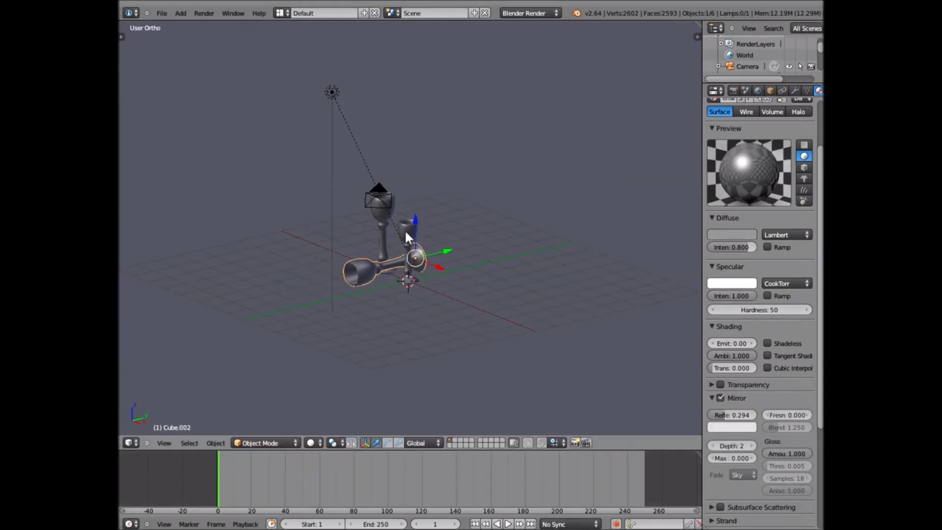
- Set the small standing goblet's material to a diffuse intensity of 1.000 and the Toon specular shader
right_click(404, 229)
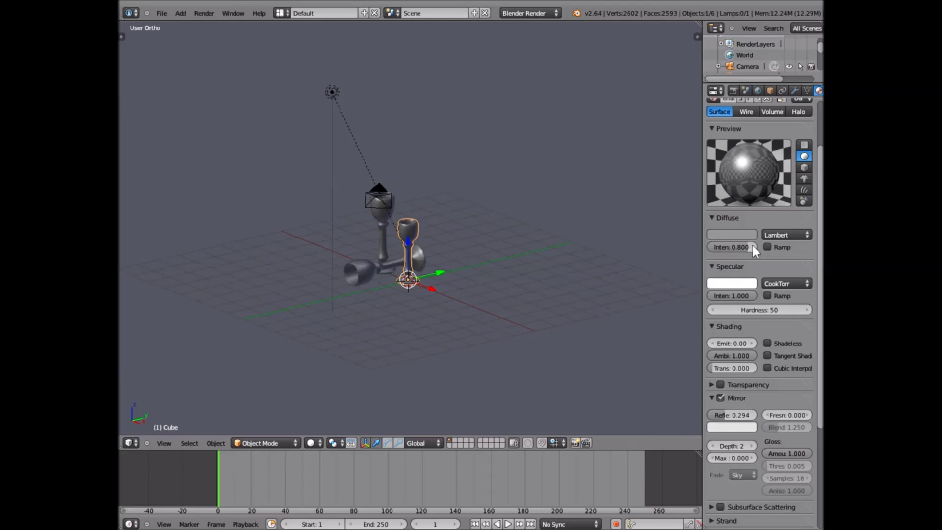
drag(748, 246, 768, 245)
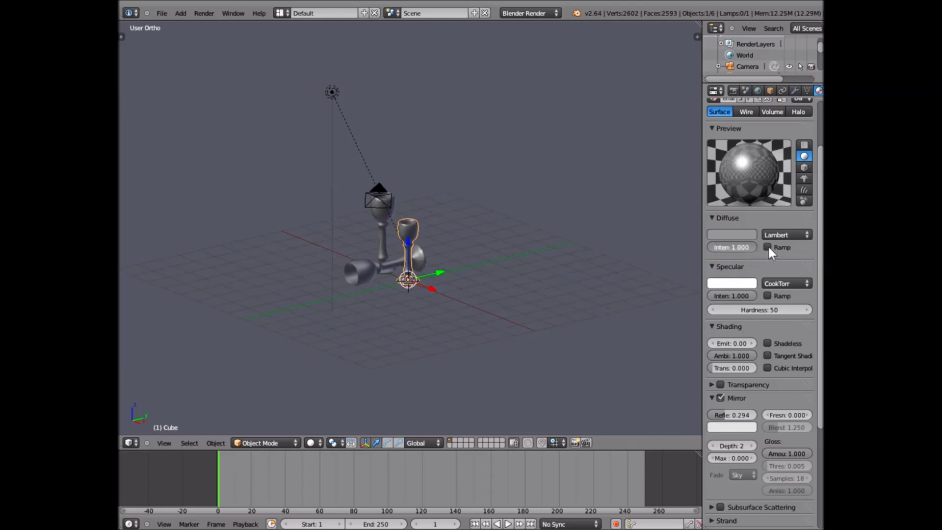
click(778, 283)
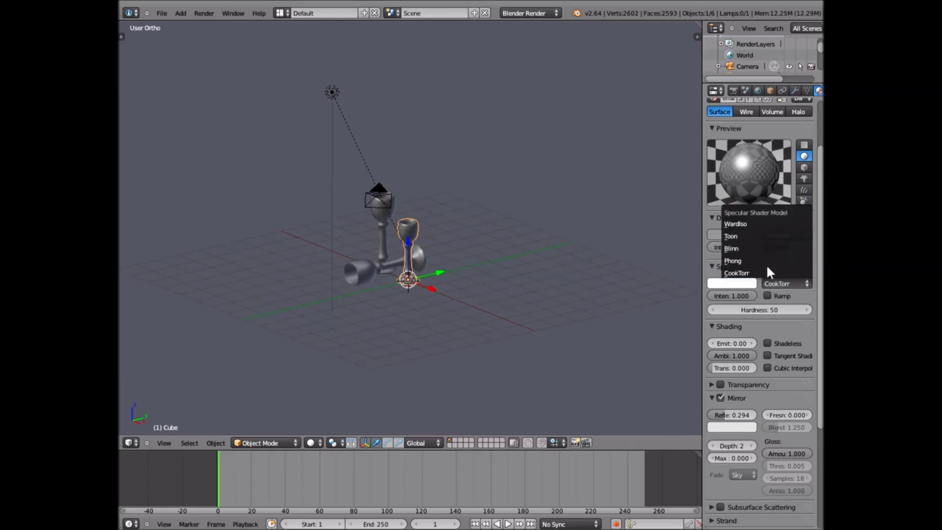
click(764, 237)
- Render the scene to check the Toon specular highlights on the goblets
click(205, 15)
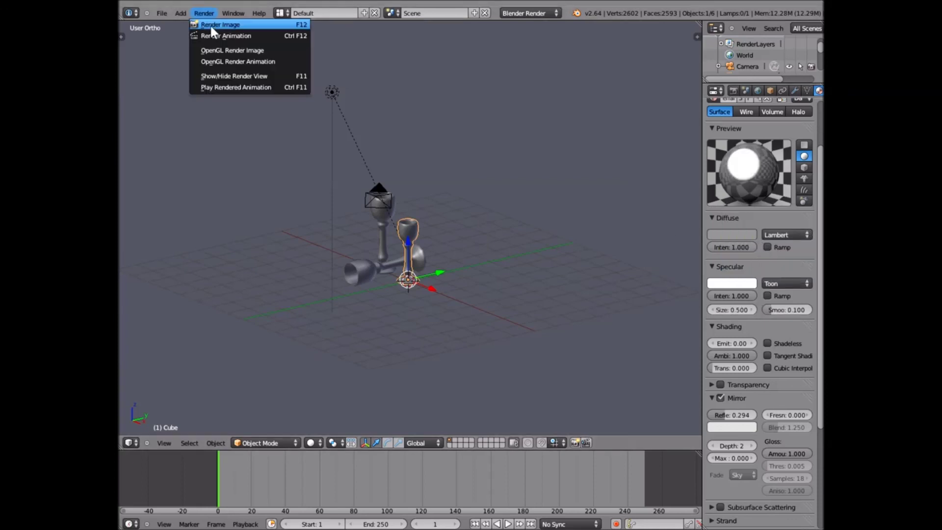
click(210, 25)
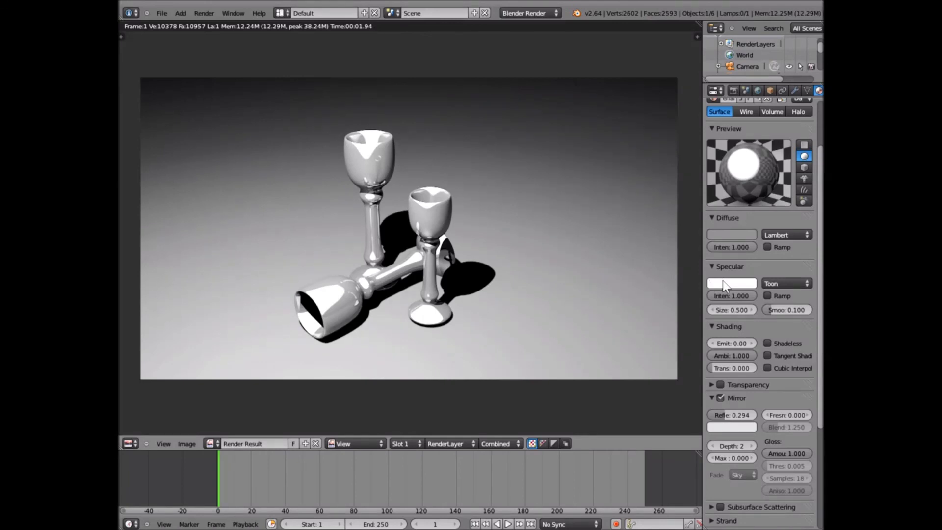
- Keep the Toon specular shader, change the goblet material's diffuse shader to Toon, and render the scene again
click(780, 283)
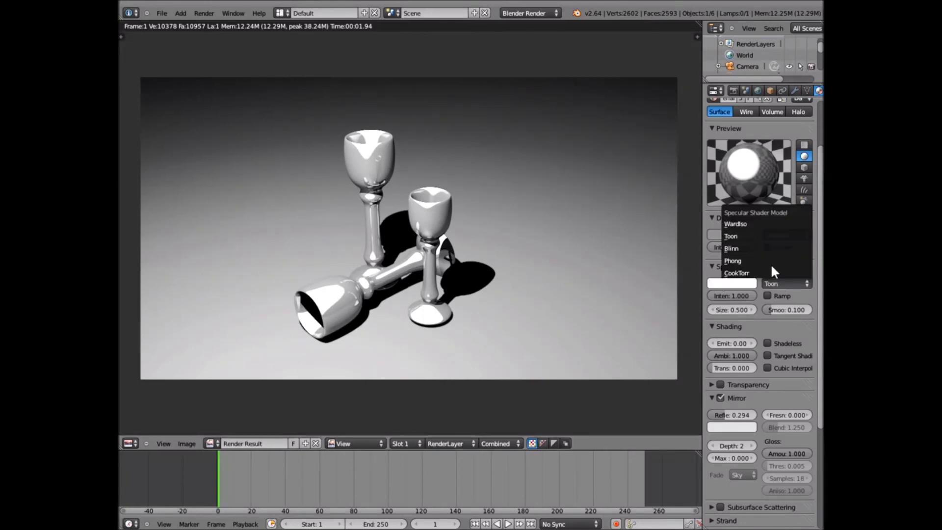
click(778, 237)
click(781, 235)
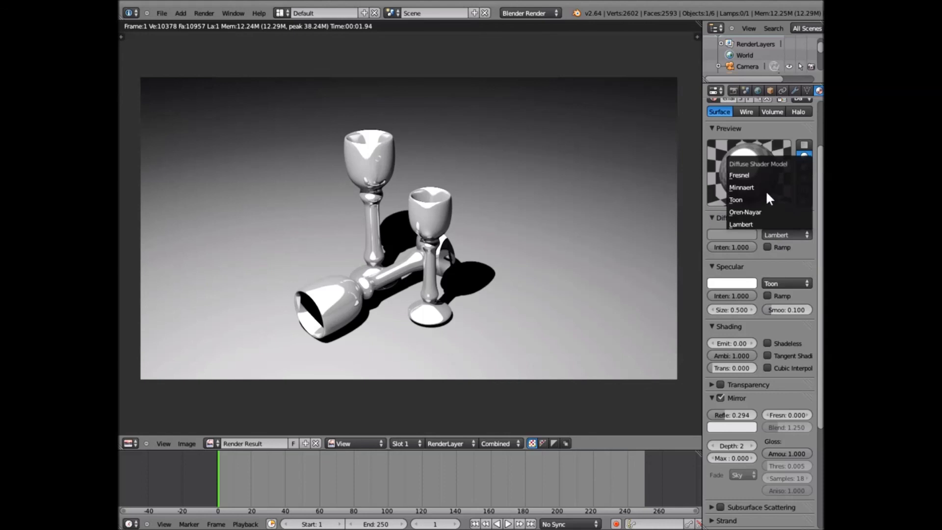
click(764, 197)
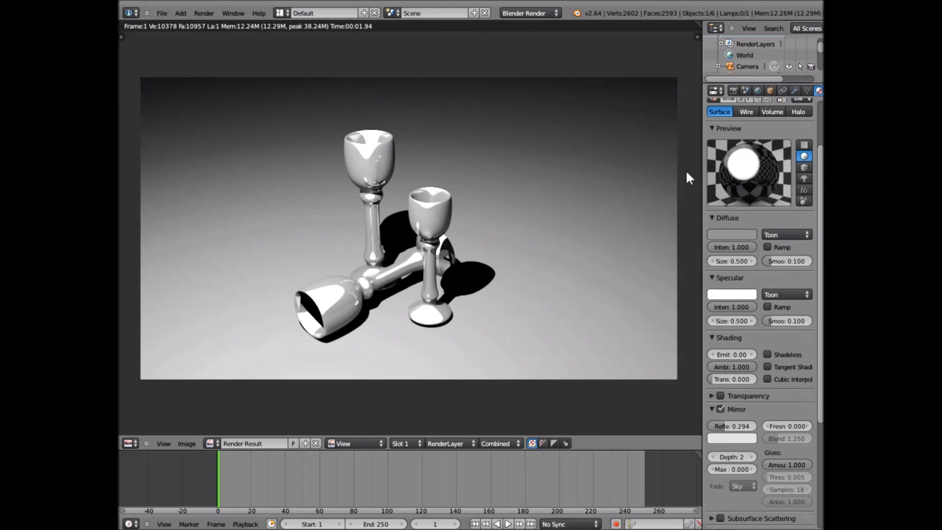
click(203, 12)
click(214, 26)
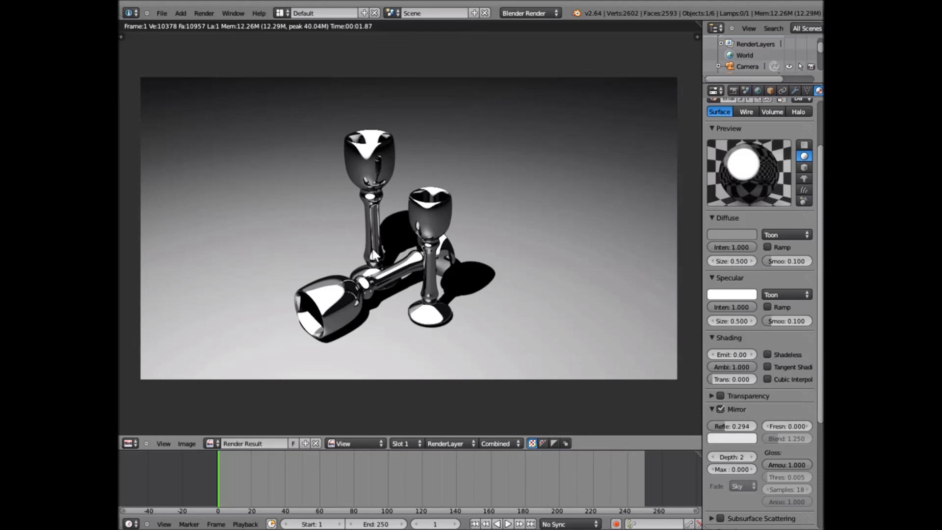
scroll(374, 255, up, 2)
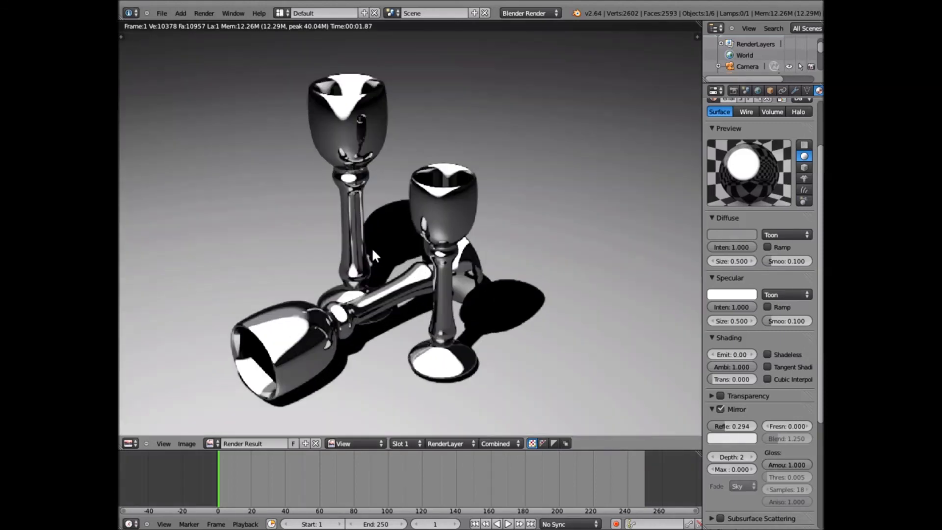